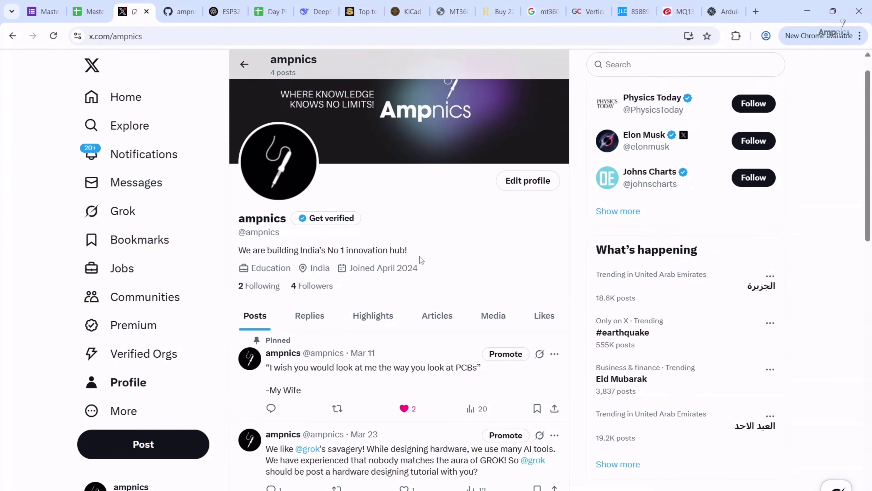
# Open the Grok assistant from the ampnics profile page on X
pyautogui.scroll(-2, 420, 256)
pyautogui.scroll(2, 419, 259)
pyautogui.scroll(1, 420, 260)
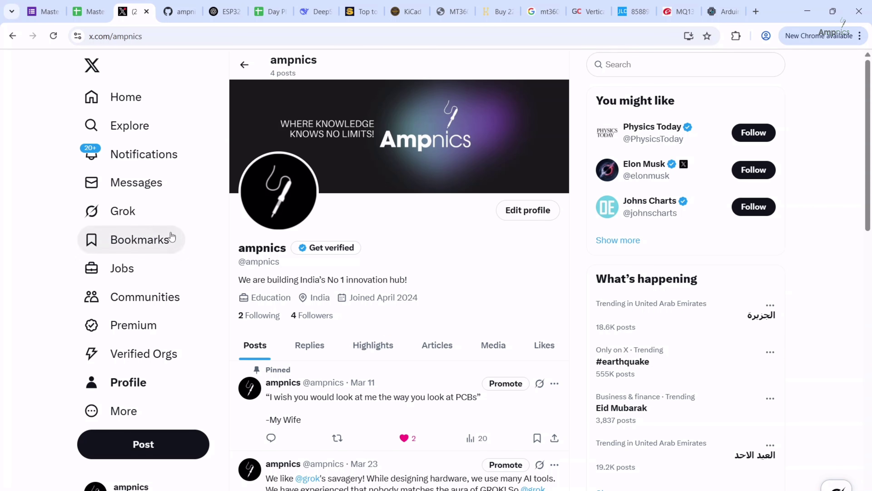
pyautogui.click(123, 216)
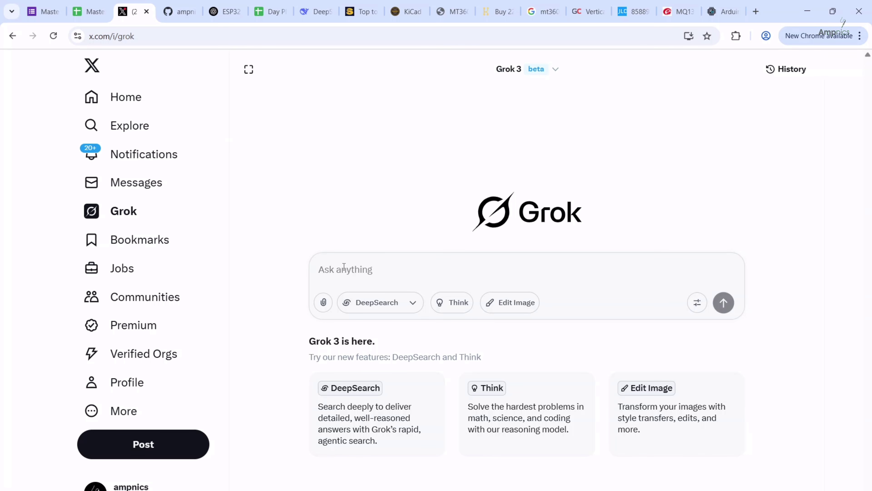
# Ask Grok, with the first prompt copied from the Notepad notes: "I want to design a standalone IoT-based air quality monitoring system guide me to develop it."
pyautogui.click(624, 454)
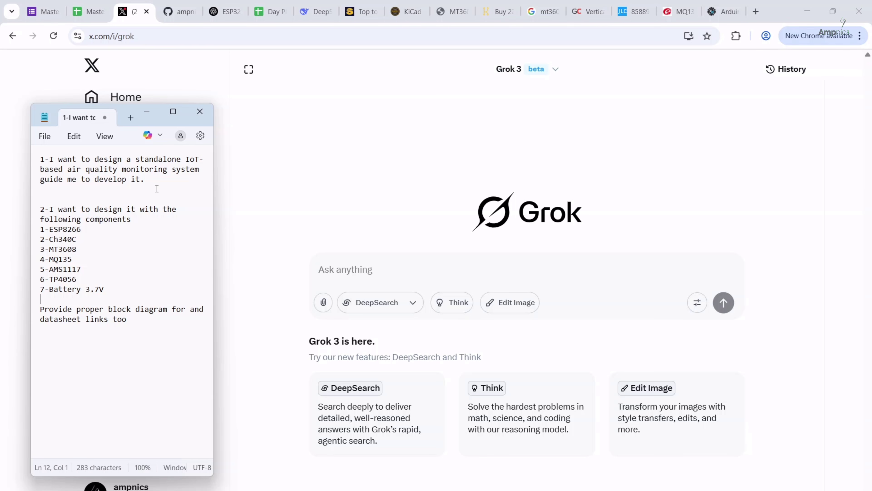
pyautogui.moveTo(49, 159); pyautogui.dragTo(153, 184)
pyautogui.hotkey('ctrl', 'c')
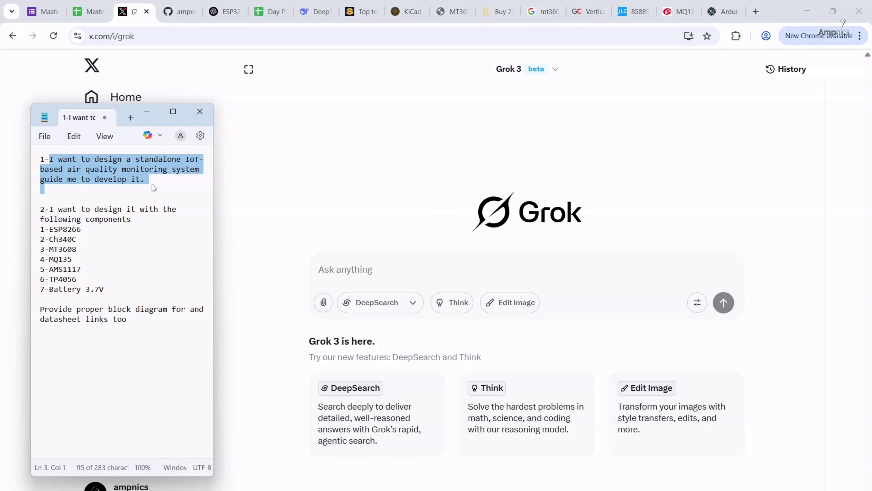
pyautogui.click(330, 265)
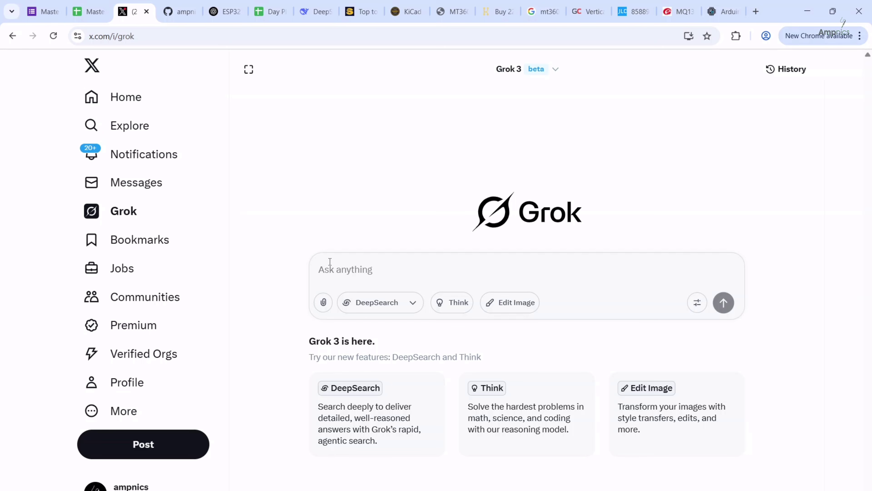
pyautogui.hotkey('ctrl', 'v')
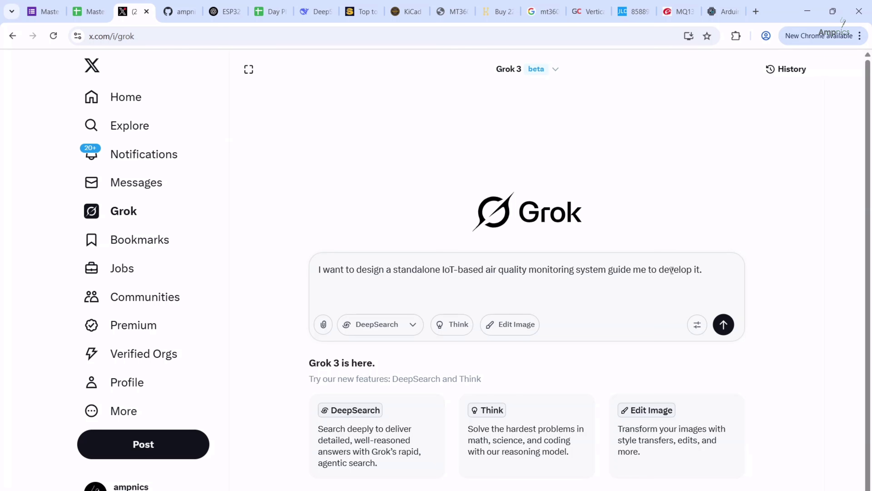
pyautogui.click(727, 325)
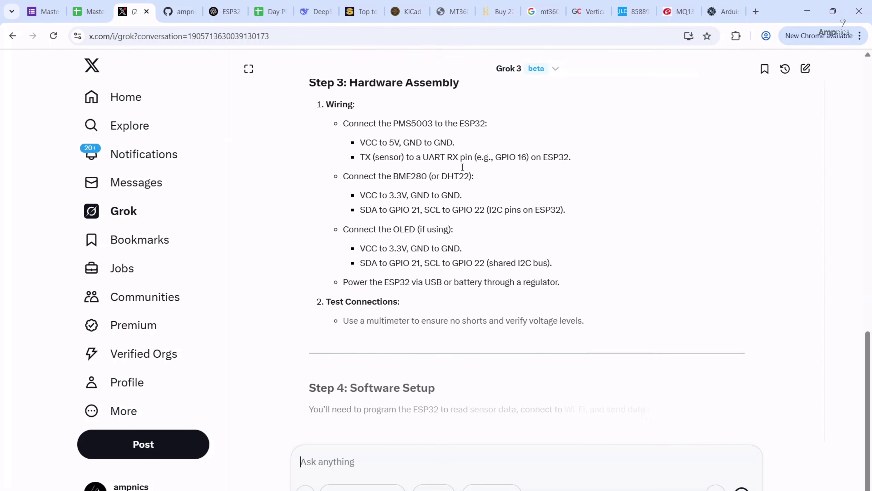
# Read Step 1 of Grok's answer, examining the parameters to monitor, standalone connectivity, data output and environment requirements
pyautogui.scroll(15, 463, 167)
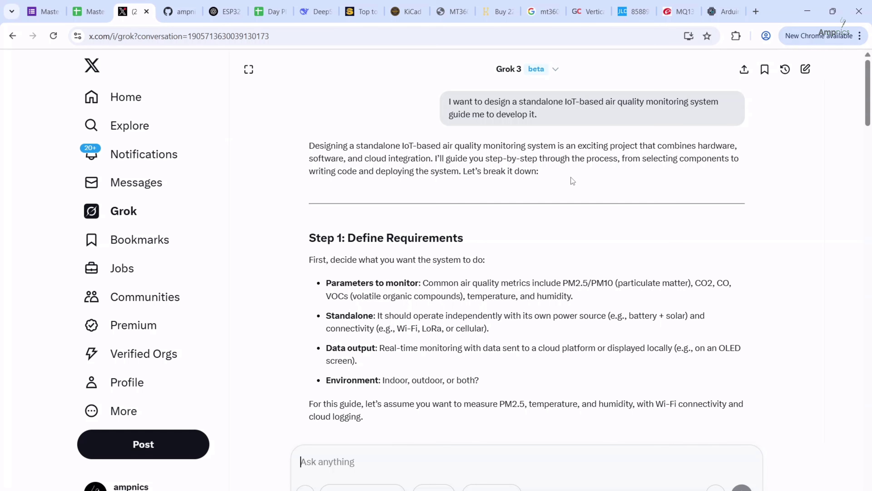
pyautogui.scroll(-3, 571, 177)
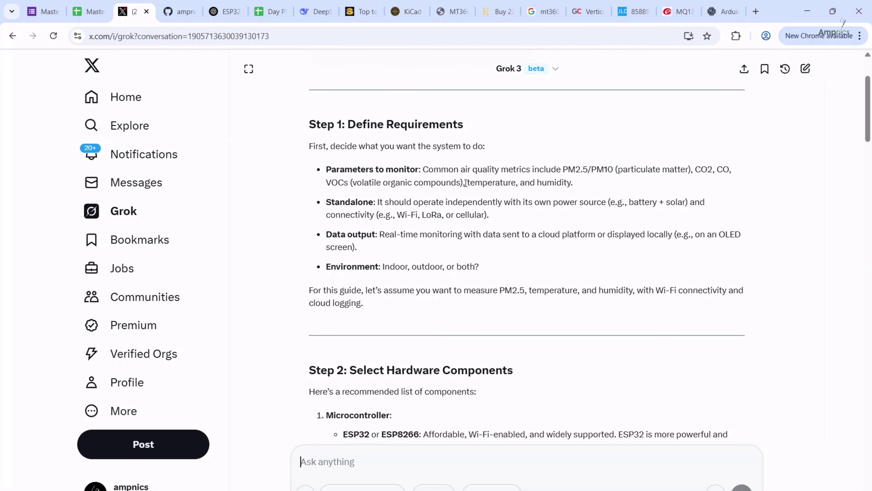
pyautogui.moveTo(465, 182); pyautogui.dragTo(573, 186)
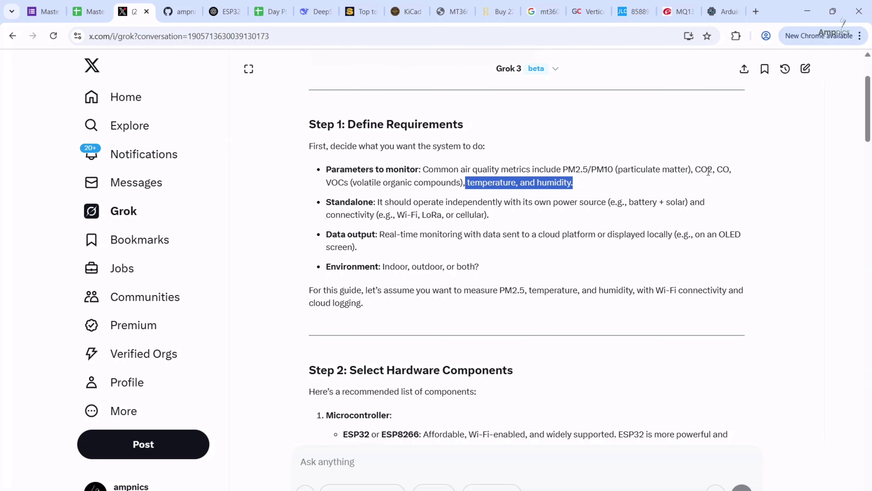
pyautogui.moveTo(695, 169); pyautogui.dragTo(717, 169)
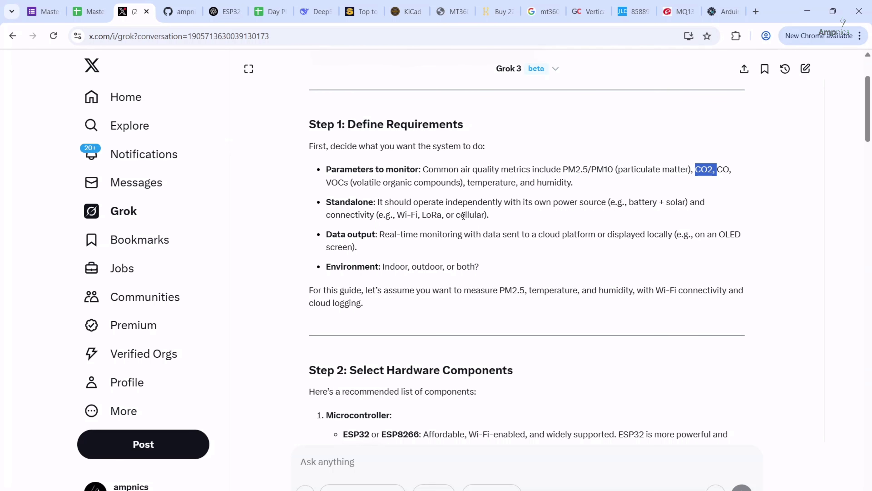
pyautogui.scroll(-2, 467, 215)
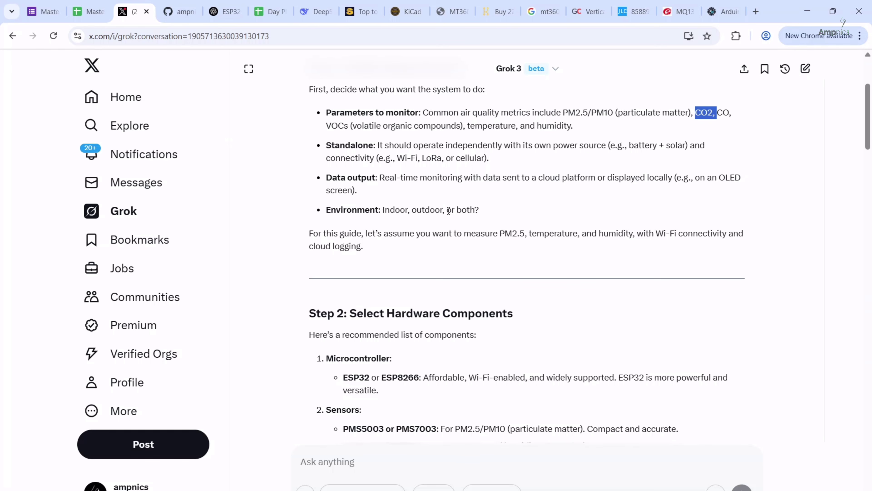
pyautogui.scroll(2, 427, 210)
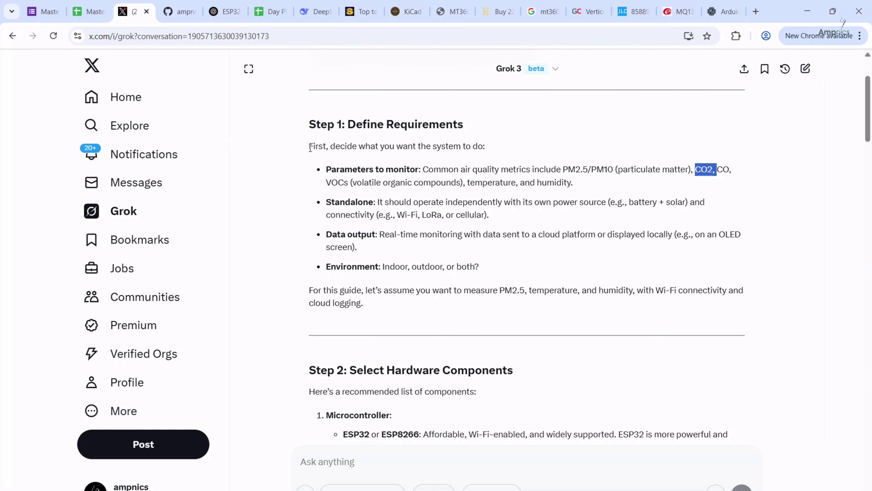
pyautogui.moveTo(309, 146); pyautogui.dragTo(408, 306)
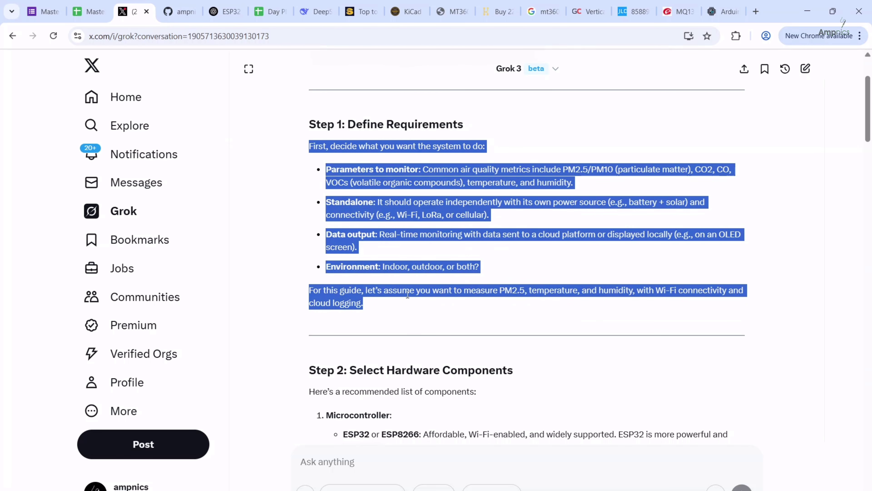
pyautogui.scroll(-2, 408, 294)
pyautogui.scroll(2, 413, 288)
pyautogui.click(427, 303)
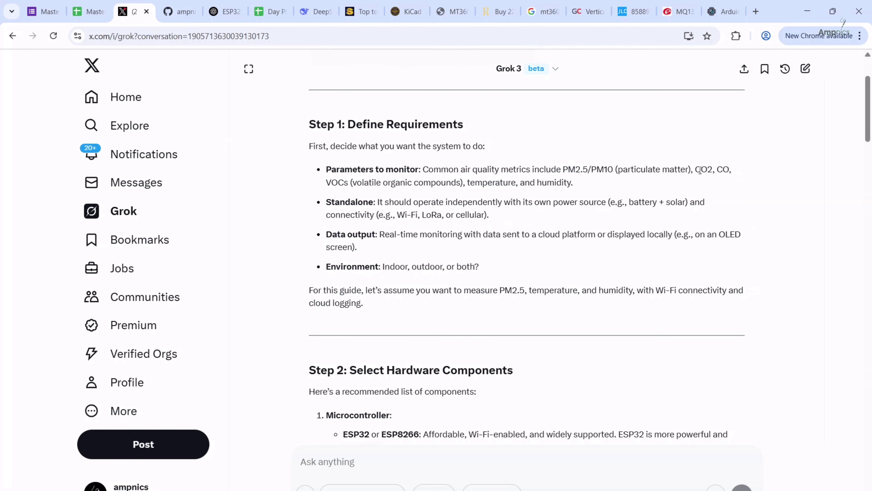
pyautogui.moveTo(694, 170); pyautogui.dragTo(720, 168)
pyautogui.moveTo(397, 215); pyautogui.dragTo(420, 215)
pyautogui.moveTo(719, 235); pyautogui.dragTo(746, 239)
pyautogui.moveTo(457, 266); pyautogui.dragTo(494, 266)
# Examine the recommended hardware components in Step 2, including the microcontroller, sensors, power supply and OLED display
pyautogui.scroll(-5, 489, 262)
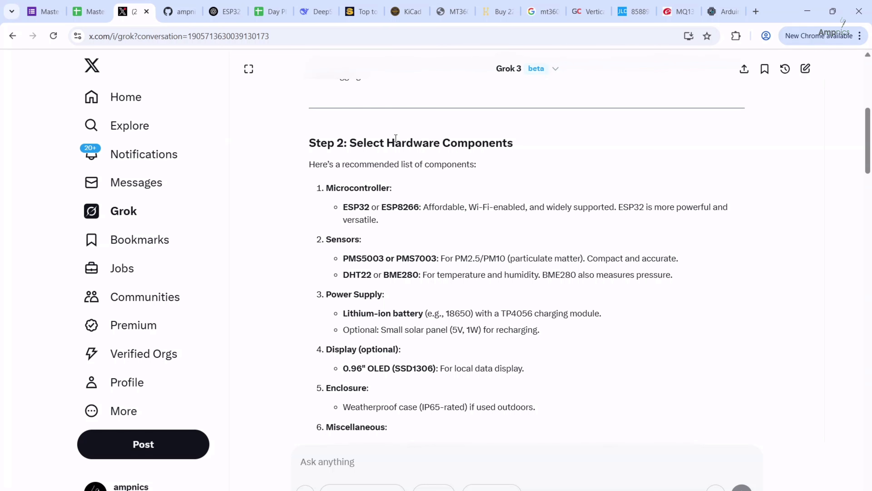
pyautogui.scroll(-3, 454, 147)
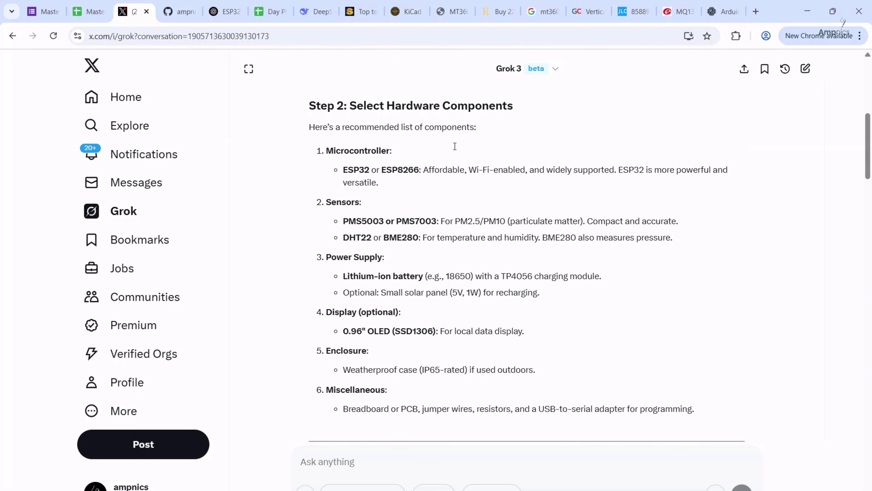
pyautogui.scroll(1, 454, 147)
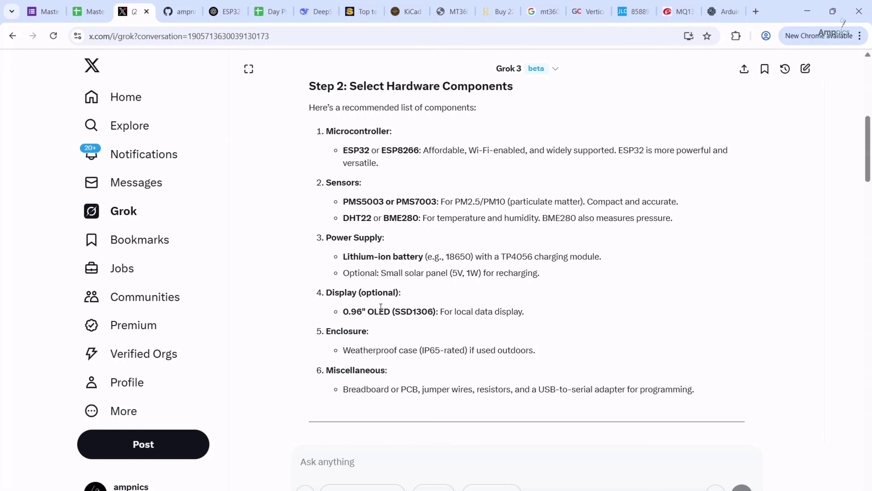
pyautogui.scroll(-2, 340, 277)
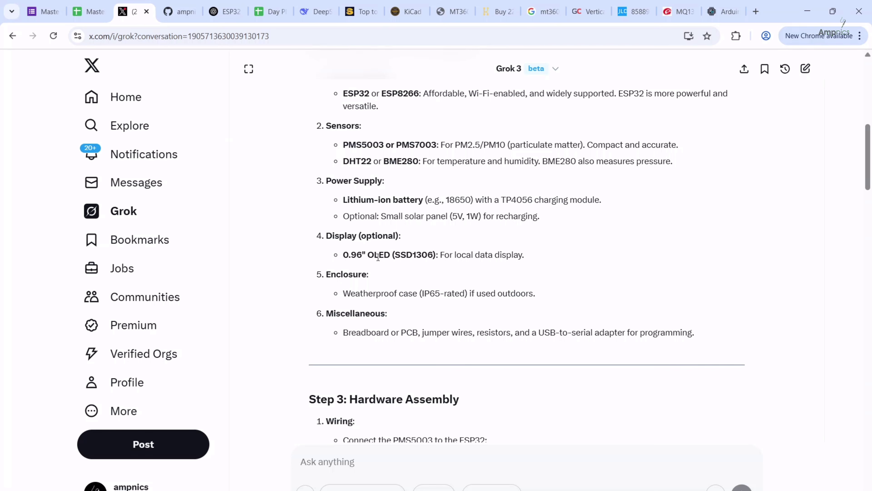
pyautogui.moveTo(368, 254); pyautogui.dragTo(547, 260)
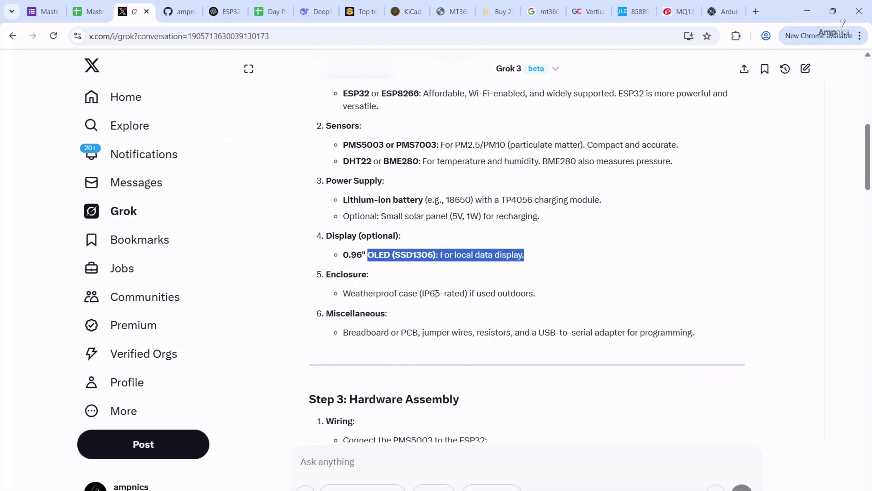
pyautogui.scroll(2, 515, 211)
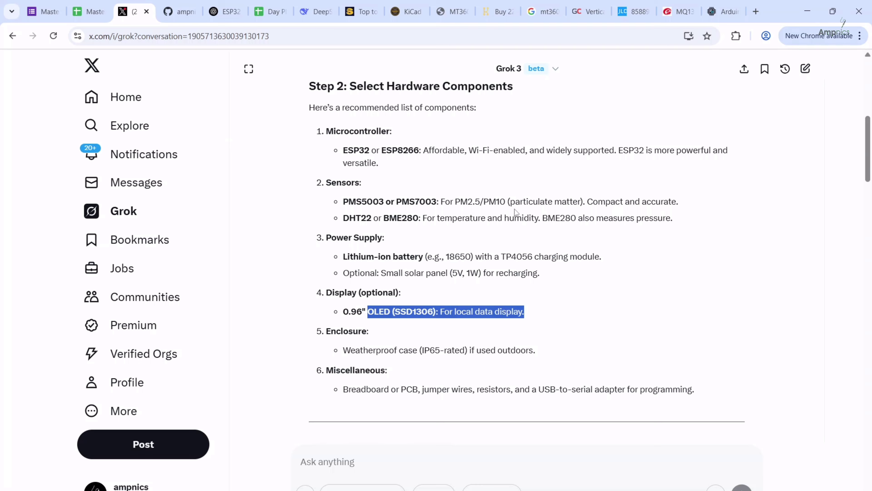
pyautogui.click(587, 267)
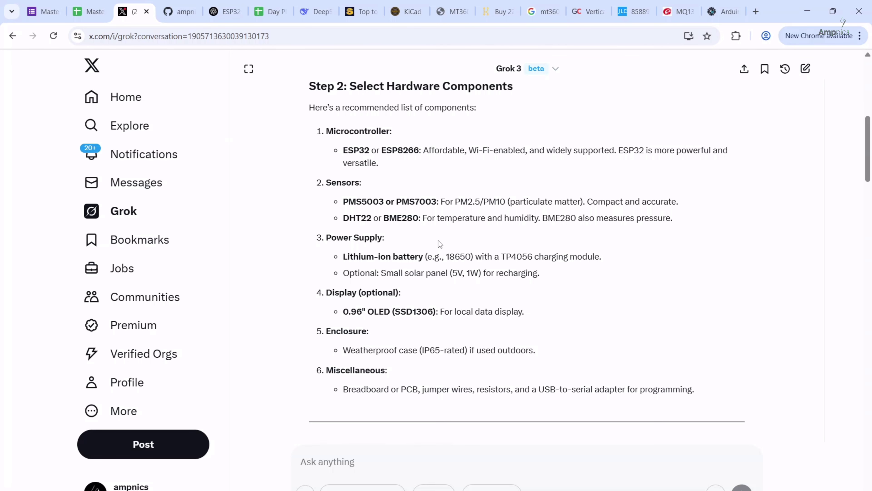
# Look through the hardware assembly, software setup, sample code, cloud integration, power management and testing sections of the answer
pyautogui.scroll(-8, 438, 240)
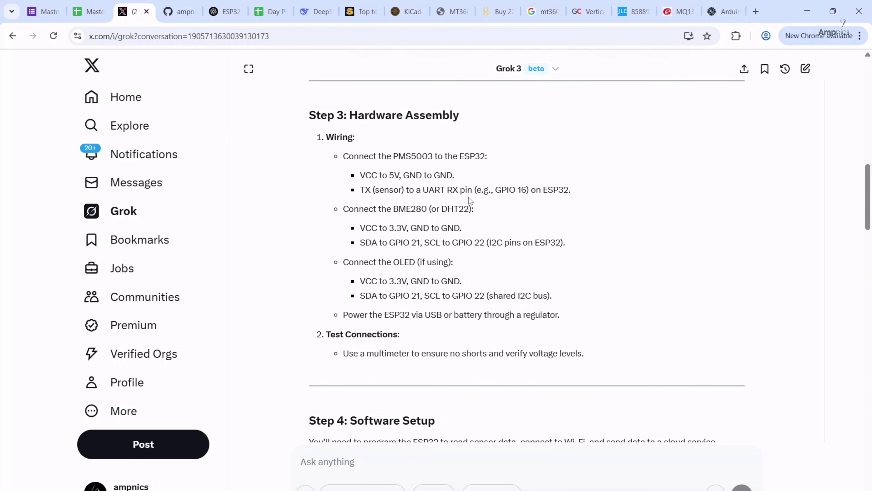
pyautogui.scroll(-2, 469, 197)
pyautogui.scroll(-3, 576, 240)
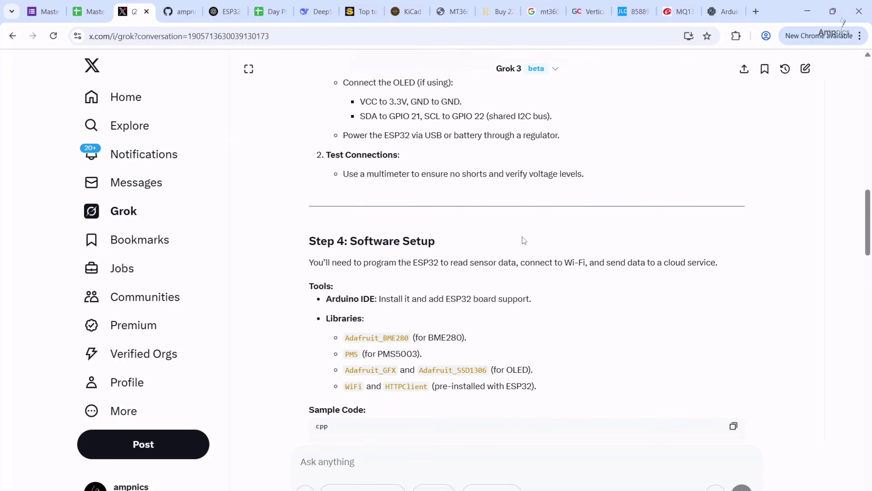
pyautogui.scroll(-10, 524, 241)
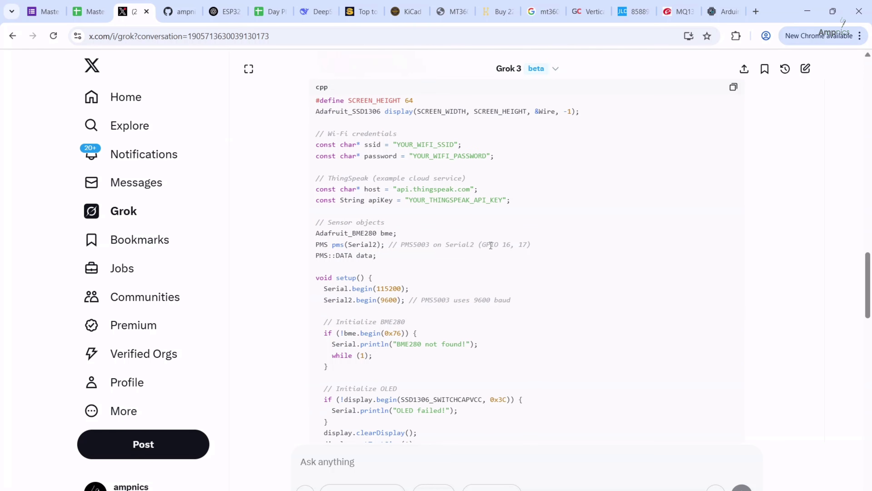
pyautogui.scroll(-12, 491, 245)
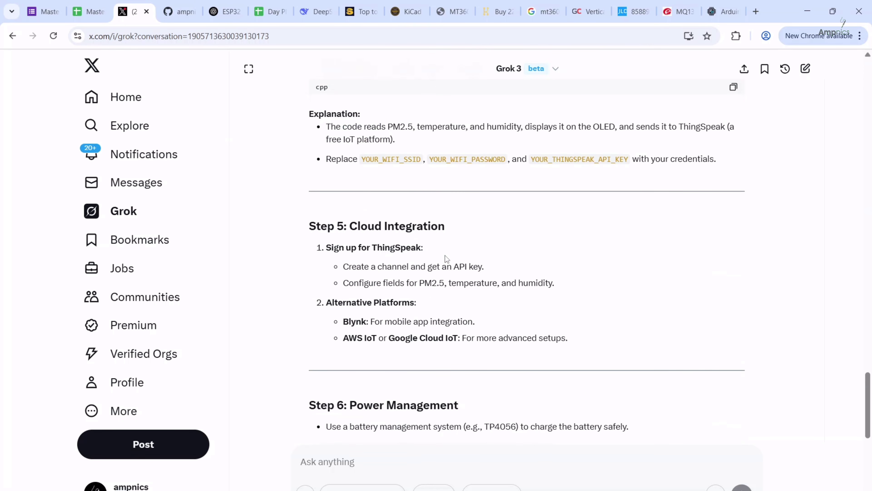
pyautogui.scroll(-4, 444, 255)
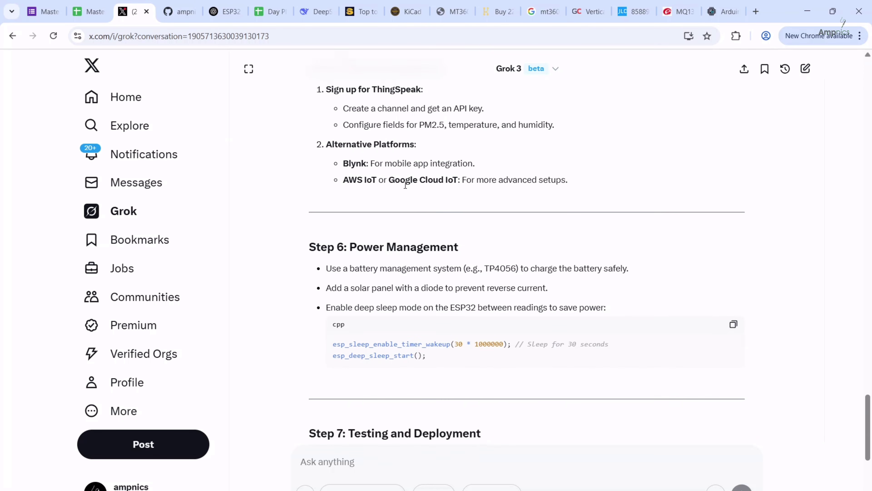
pyautogui.scroll(-3, 497, 183)
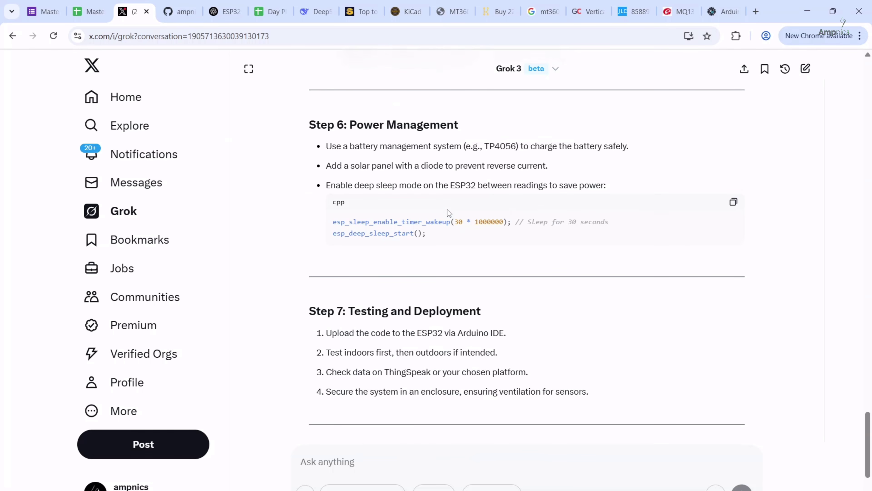
# Review the whole guide again from the Step 1 requirements through to the optional enhancements in Step 8
pyautogui.scroll(15, 447, 209)
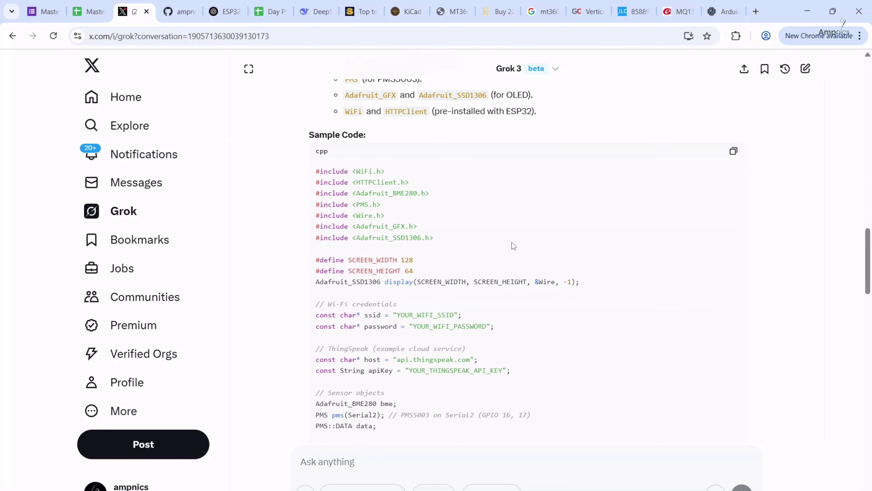
pyautogui.scroll(20, 511, 242)
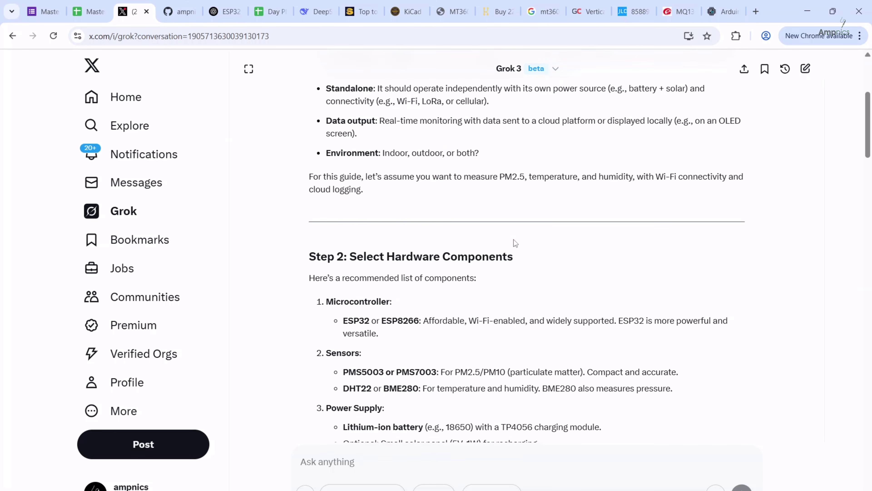
pyautogui.scroll(-1, 522, 236)
pyautogui.scroll(5, 522, 235)
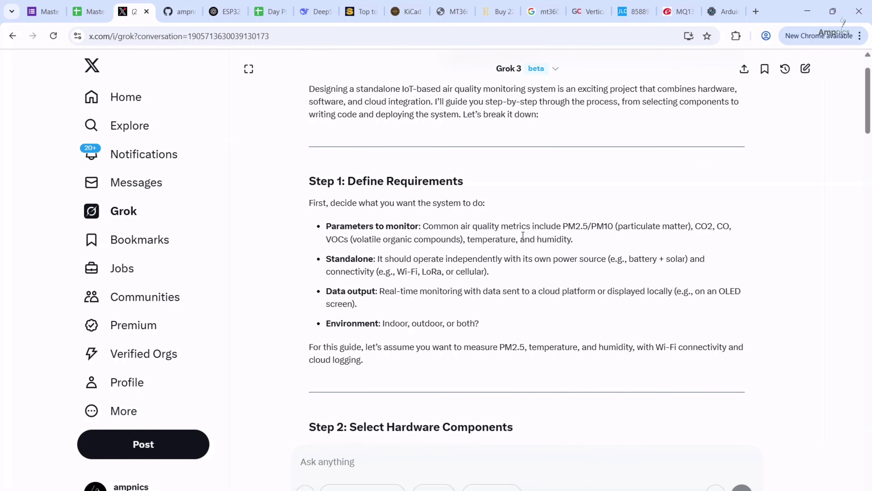
pyautogui.scroll(-15, 522, 235)
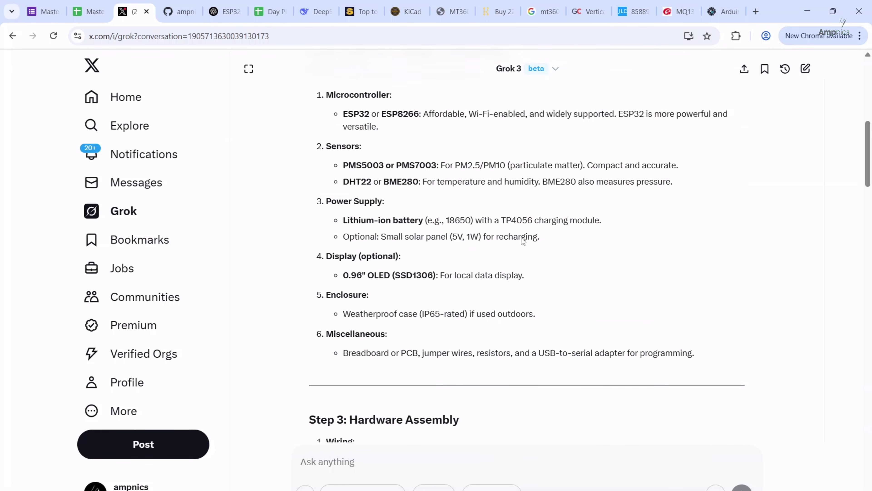
pyautogui.scroll(-15, 468, 228)
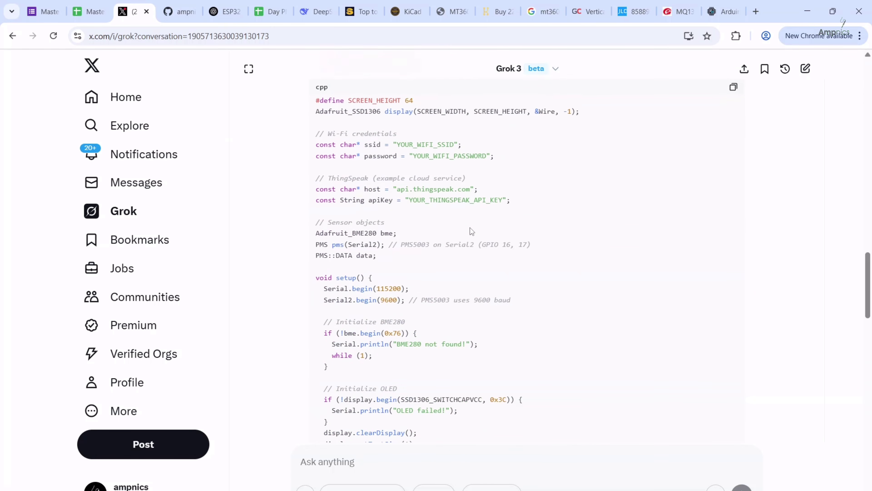
pyautogui.scroll(-10, 472, 230)
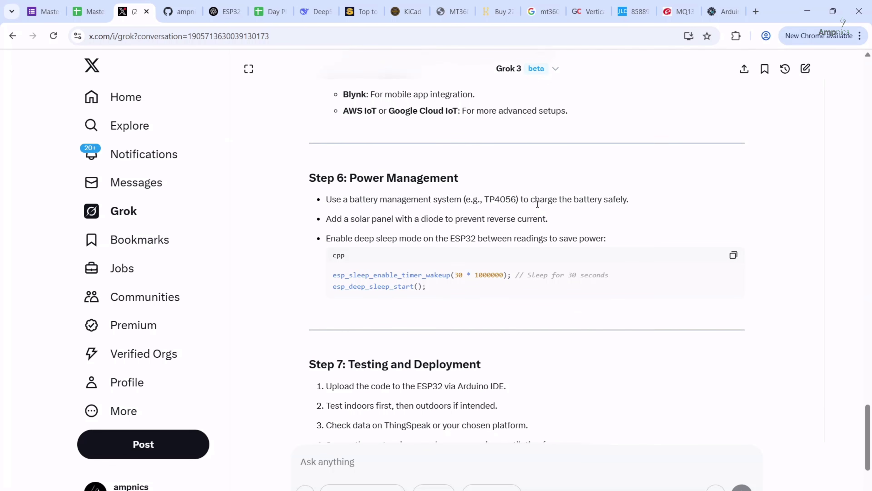
pyautogui.scroll(-8, 521, 244)
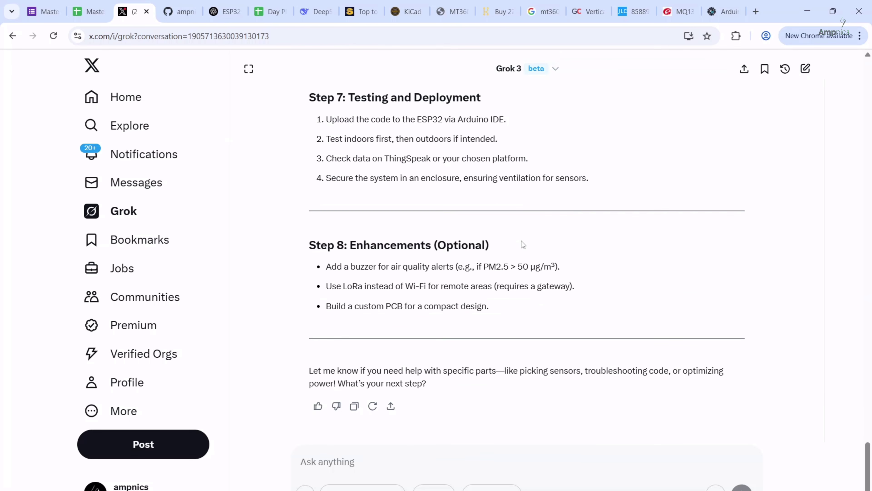
# Copy the second prompt, with its component list and block diagram request, from the notes and paste it into Grok's message box
pyautogui.scroll(20, 557, 189)
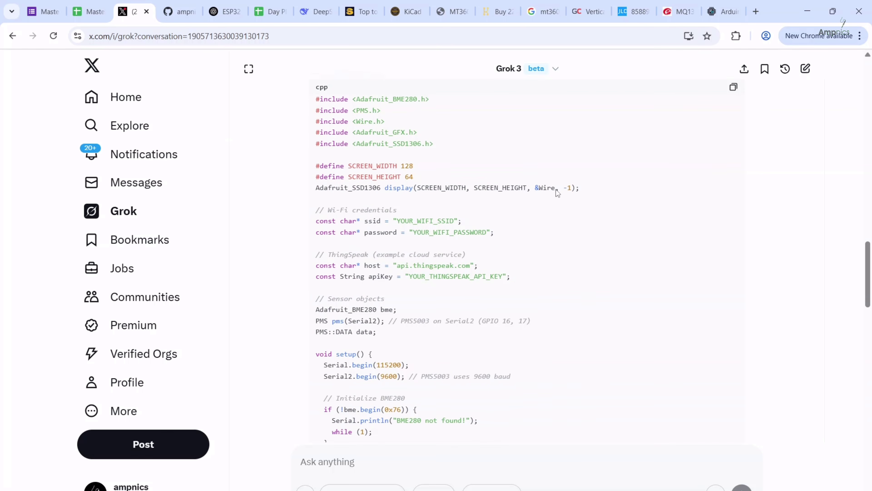
pyautogui.scroll(15, 557, 193)
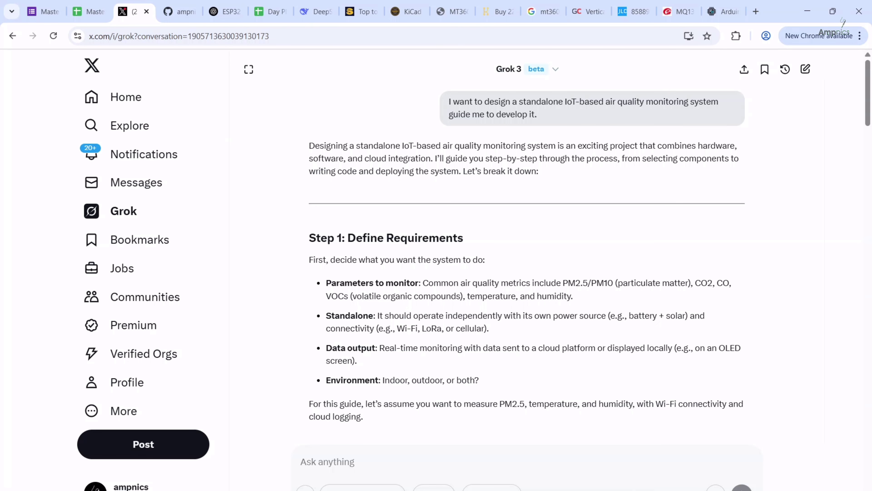
pyautogui.hotkey('alt', 'Tab')
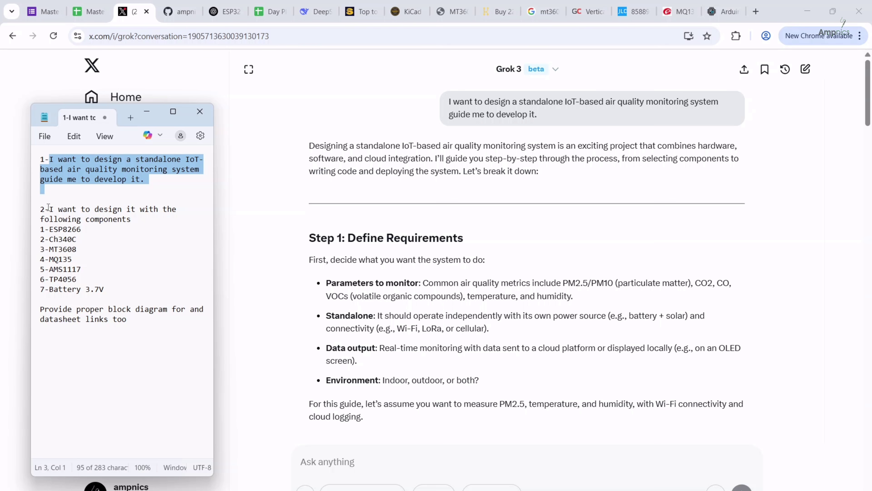
pyautogui.moveTo(49, 209); pyautogui.dragTo(155, 330)
pyautogui.hotkey('ctrl', 'c')
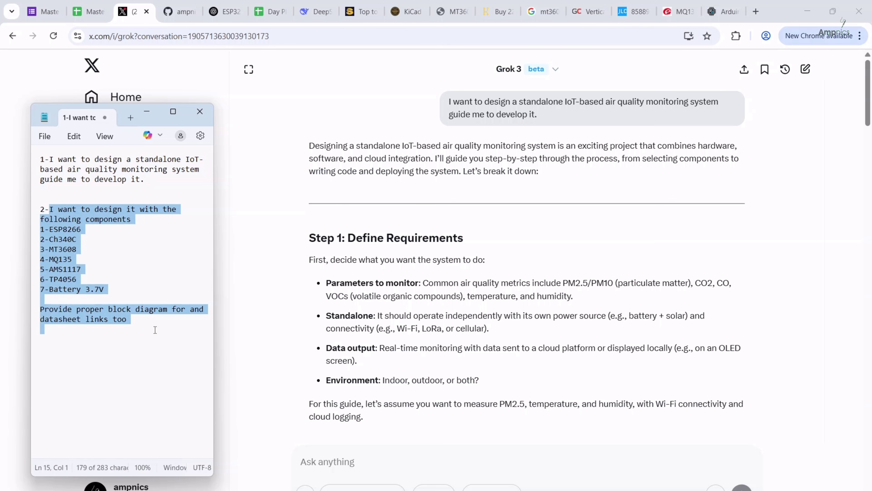
pyautogui.click(150, 114)
pyautogui.click(358, 462)
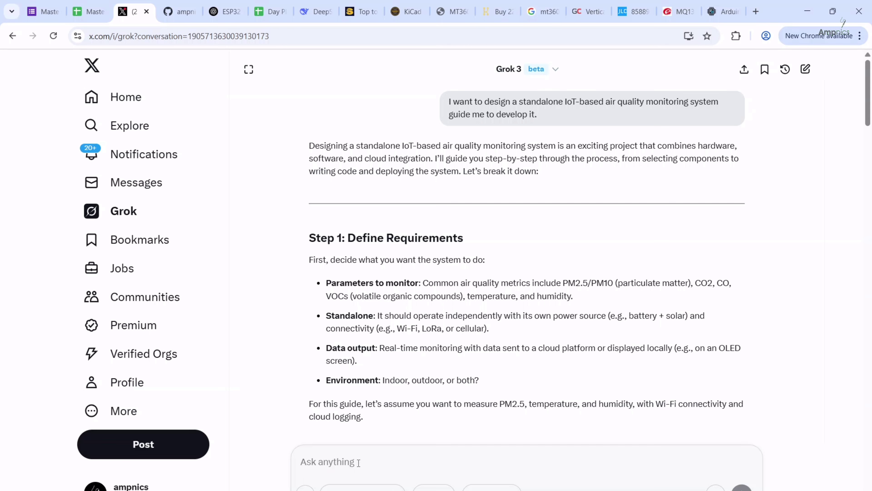
pyautogui.hotkey('ctrl', 'v')
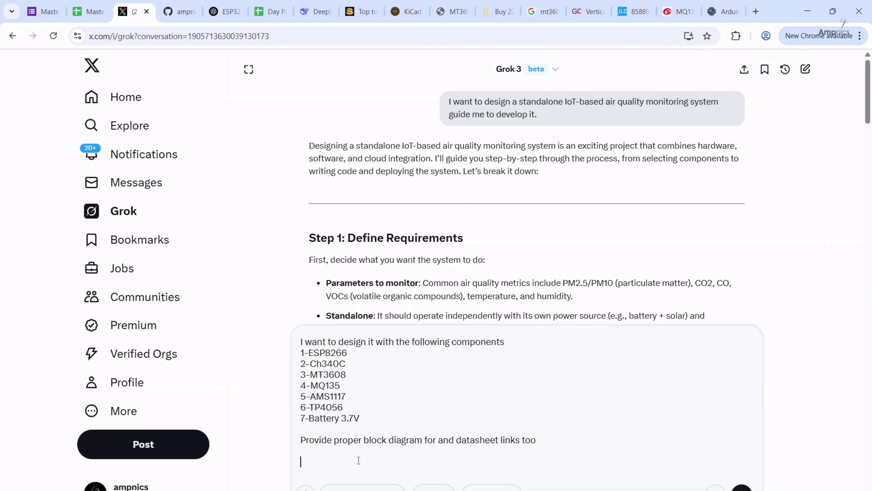
# Add "8-OLED display" to the component list of the prompt, directly below the 3.7V battery
pyautogui.click(379, 416)
pyautogui.hotkey('shift', 'Return')
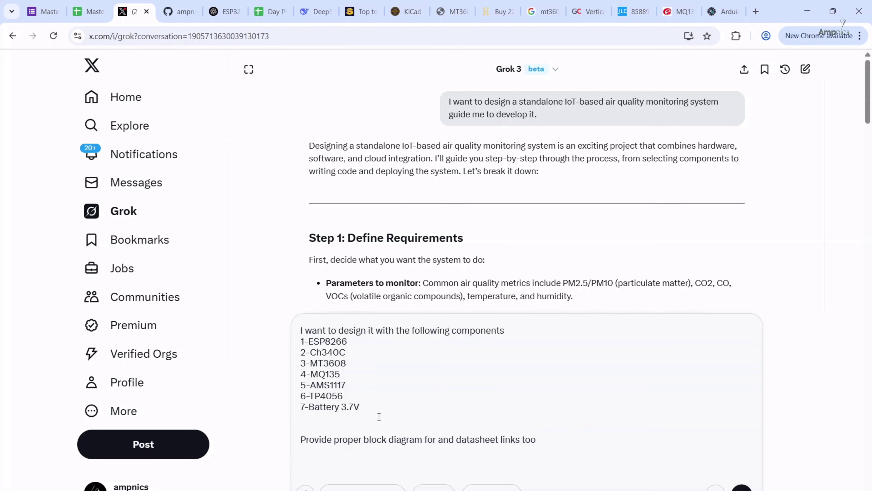
pyautogui.write('8-OLED display')
# Delete the stray word "for" after "block diagram" and send the prompt to Grok
pyautogui.click(433, 440)
pyautogui.click(438, 440)
pyautogui.press('BackSpace')
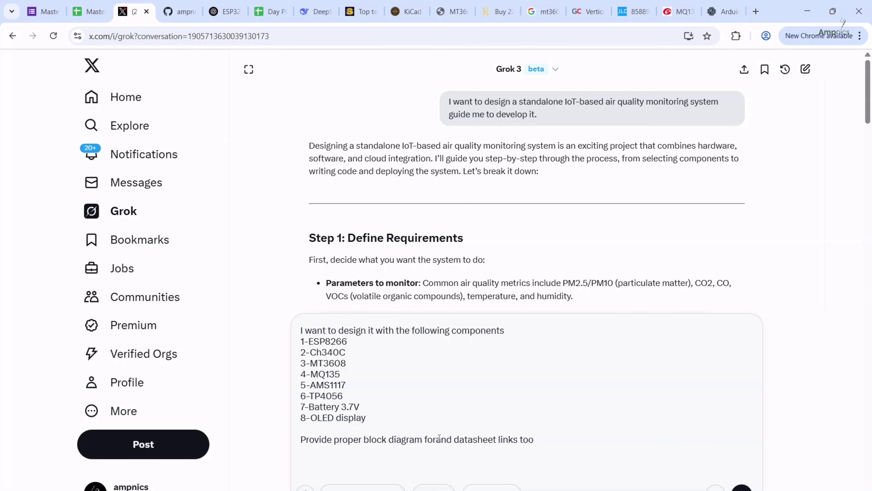
pyautogui.press('BackSpace')
pyautogui.press('BackSpace')
pyautogui.press('BackSpace')
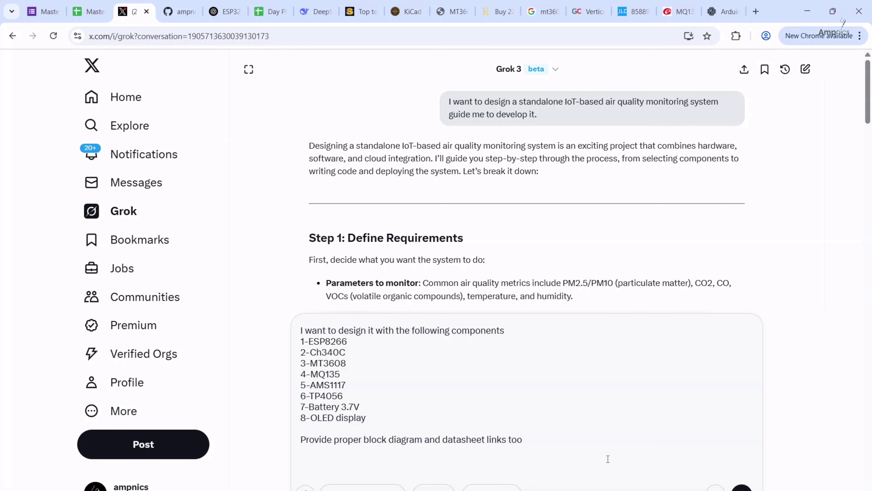
pyautogui.scroll(-2, 608, 459)
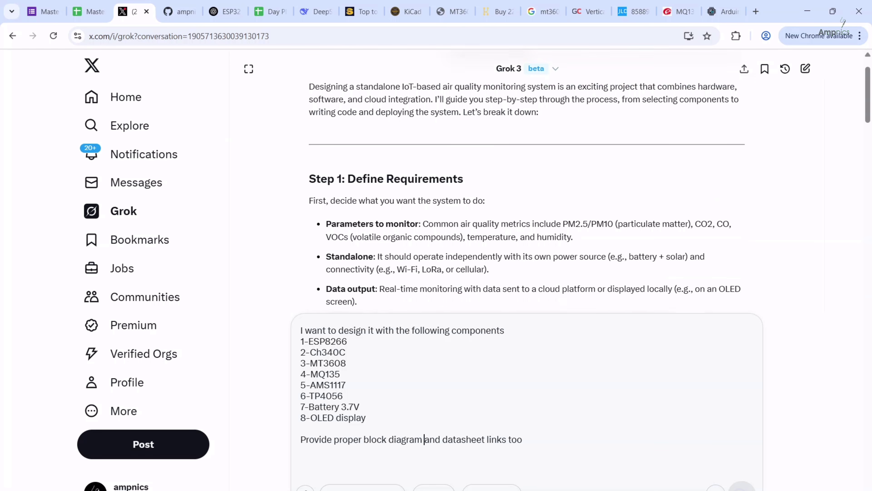
pyautogui.press('Return')
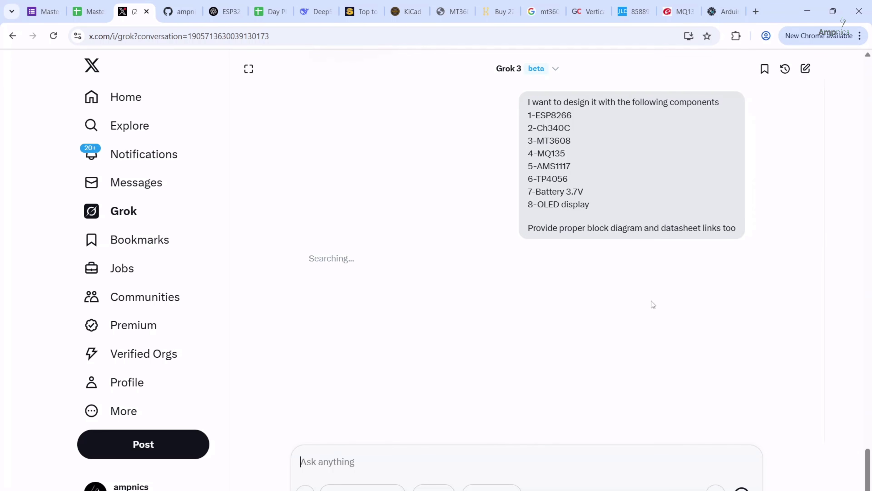
# Read the System Overview and Block Diagram sections of Grok's new answer, examining each component's role and the power path
pyautogui.scroll(-5, 587, 289)
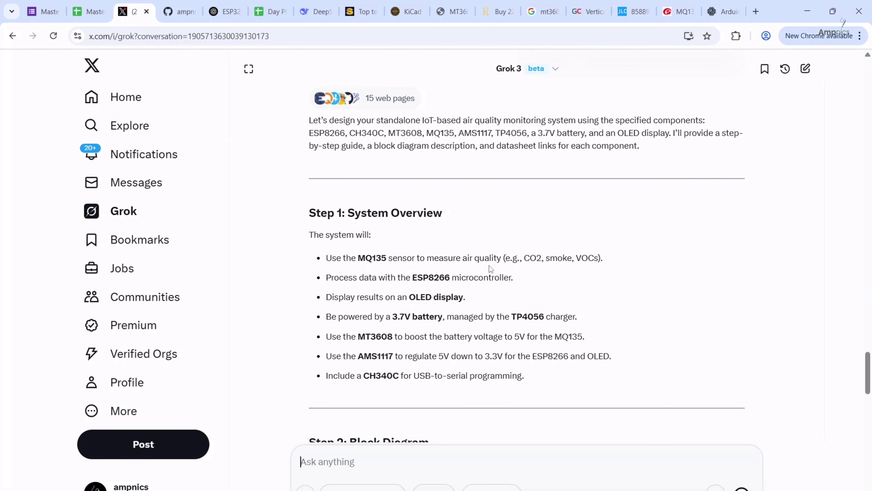
pyautogui.scroll(-2, 524, 265)
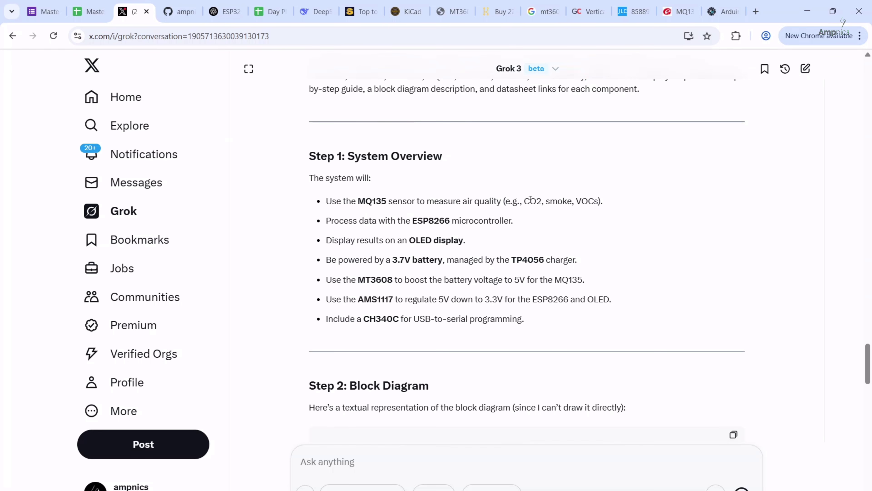
pyautogui.moveTo(524, 201); pyautogui.dragTo(542, 201)
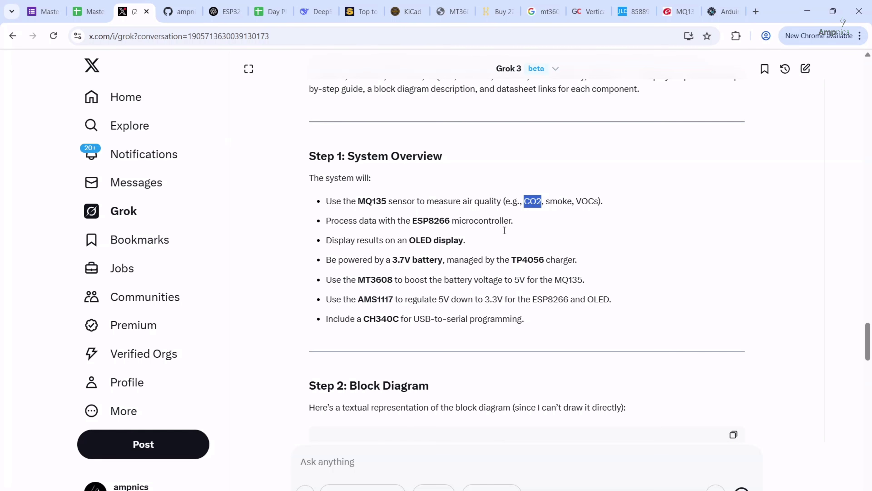
pyautogui.scroll(-2, 504, 230)
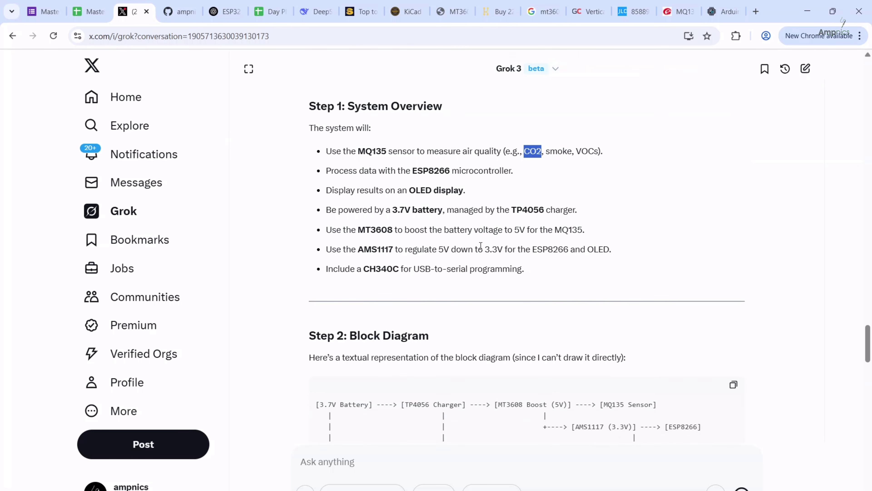
pyautogui.click(455, 188)
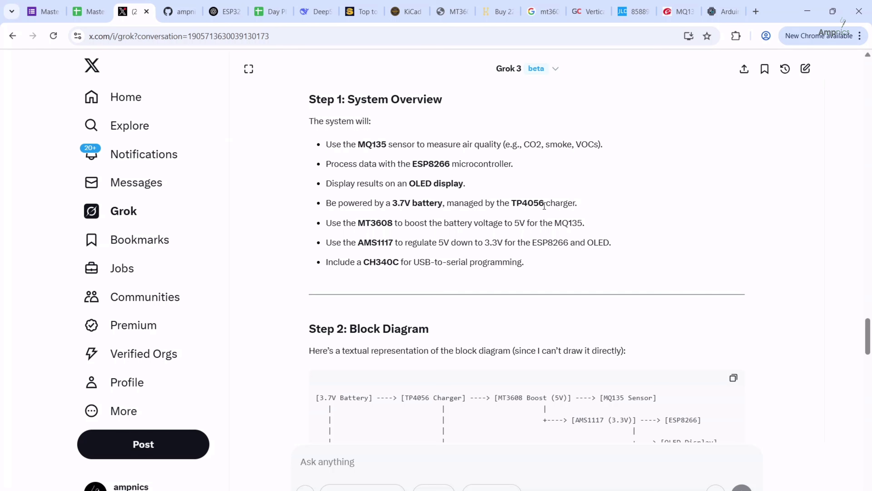
pyautogui.scroll(-2, 544, 205)
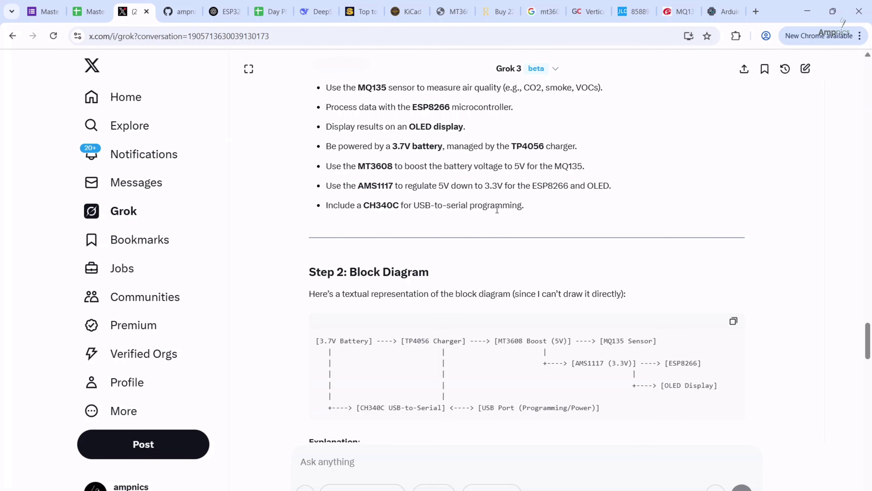
pyautogui.scroll(-3, 497, 209)
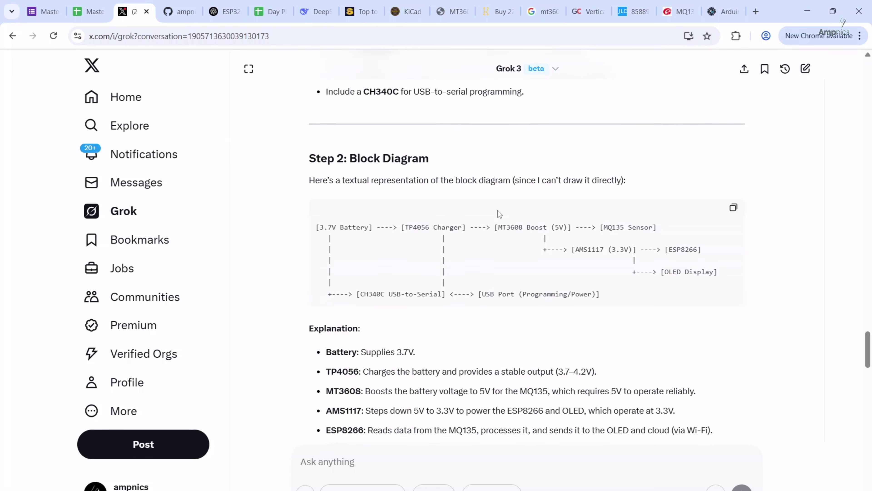
pyautogui.scroll(-2, 414, 205)
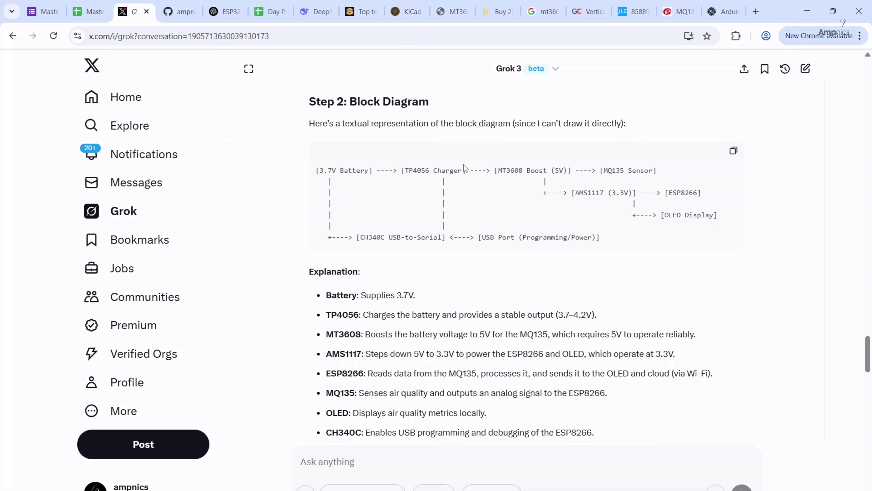
pyautogui.scroll(-3, 463, 168)
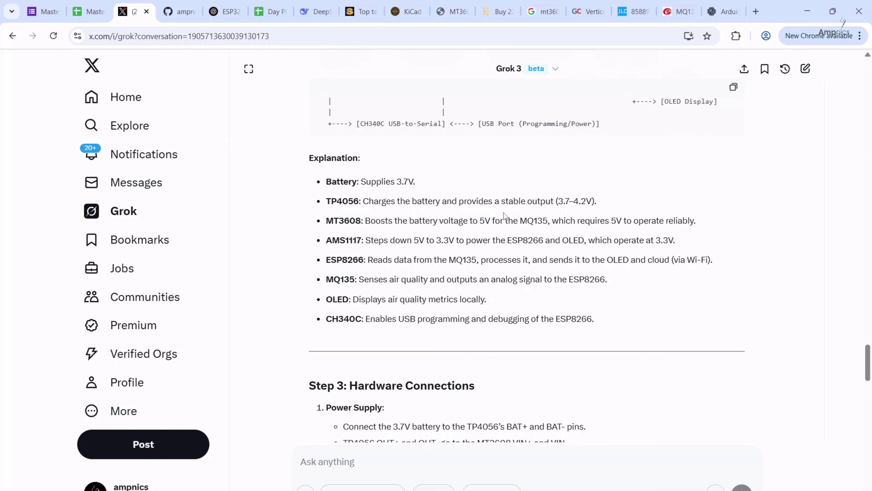
pyautogui.scroll(-3, 504, 216)
pyautogui.scroll(2, 435, 161)
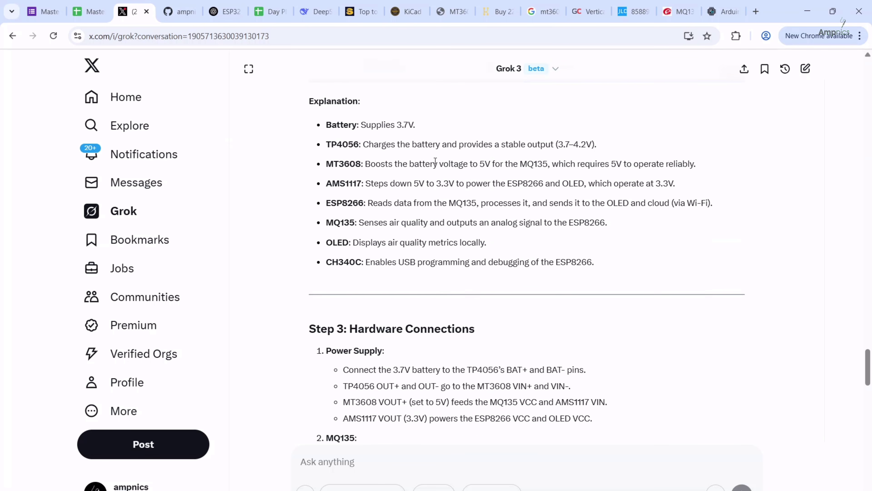
# Examine the Step 3 hardware connections for the power supply, MQ135, ESP8266, OLED display and CH340C
pyautogui.scroll(-6, 577, 206)
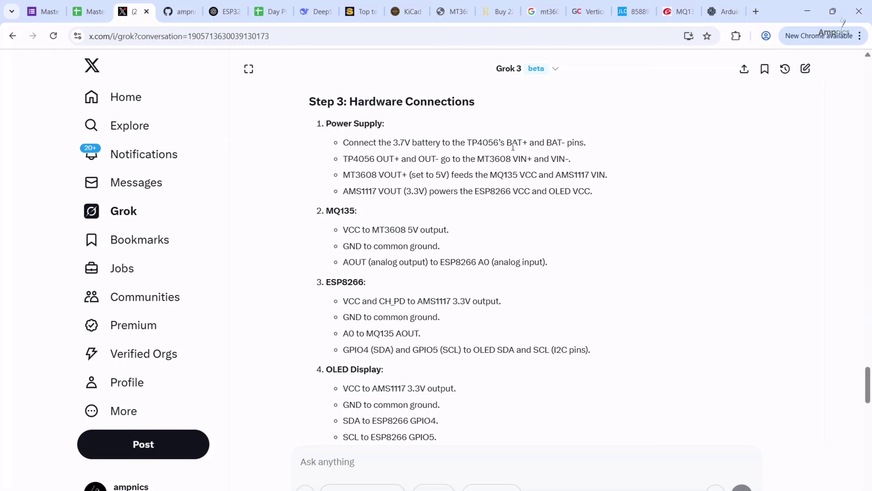
pyautogui.scroll(-2, 491, 176)
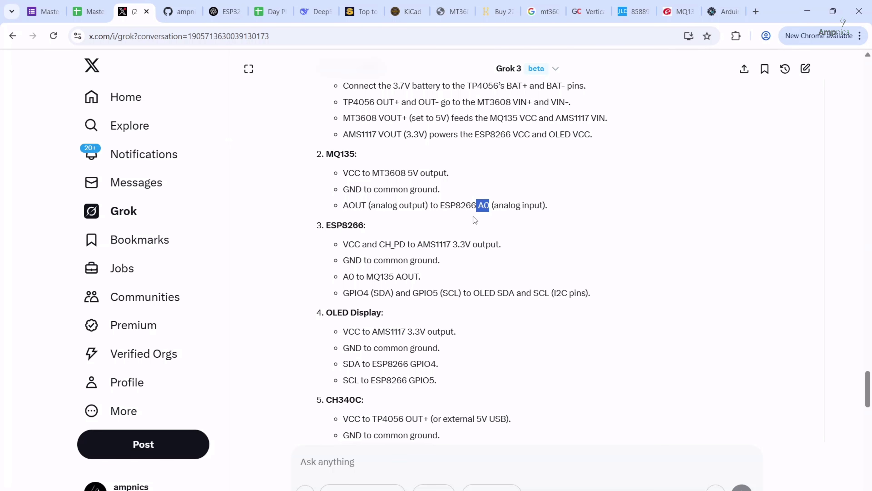
pyautogui.scroll(-3, 475, 220)
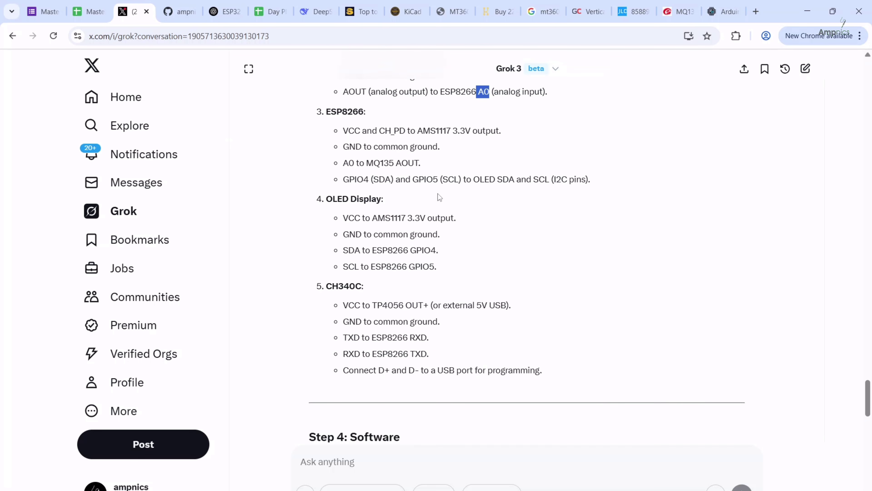
pyautogui.scroll(5, 440, 181)
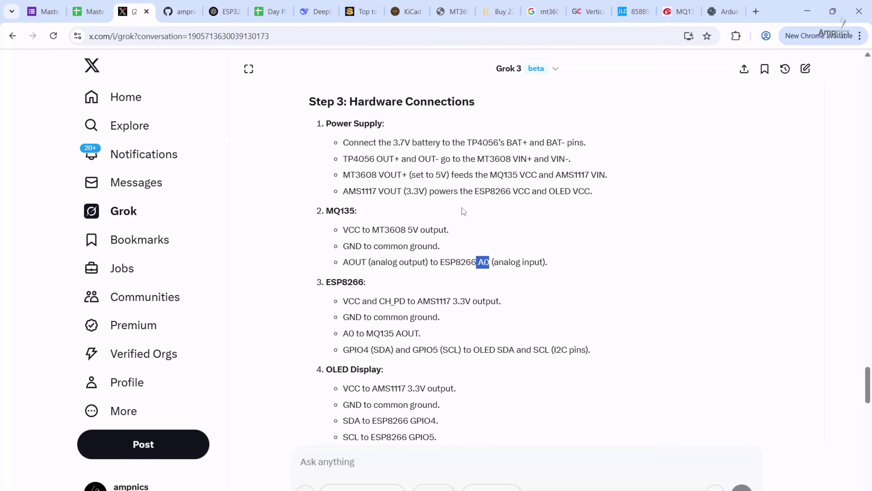
pyautogui.scroll(6, 482, 191)
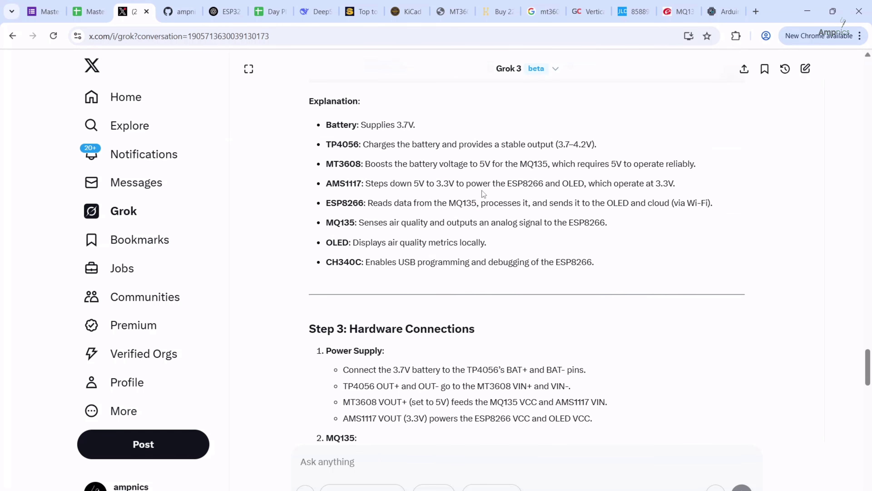
pyautogui.scroll(-1, 483, 190)
pyautogui.scroll(-3, 483, 189)
pyautogui.scroll(-8, 475, 198)
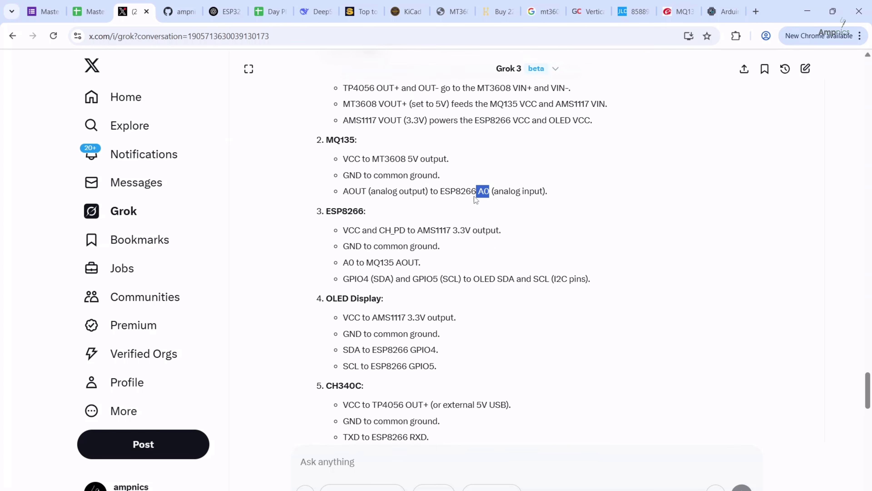
# Look through the Arduino sketch, calibration notes and datasheet links, and return to the earlier hardware sections of the answer
pyautogui.scroll(-10, 474, 197)
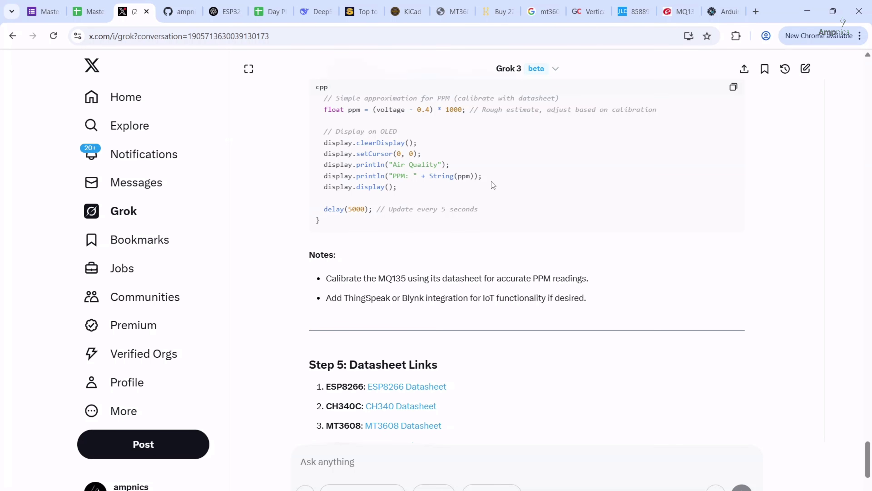
pyautogui.scroll(-2, 491, 181)
pyautogui.scroll(-5, 491, 182)
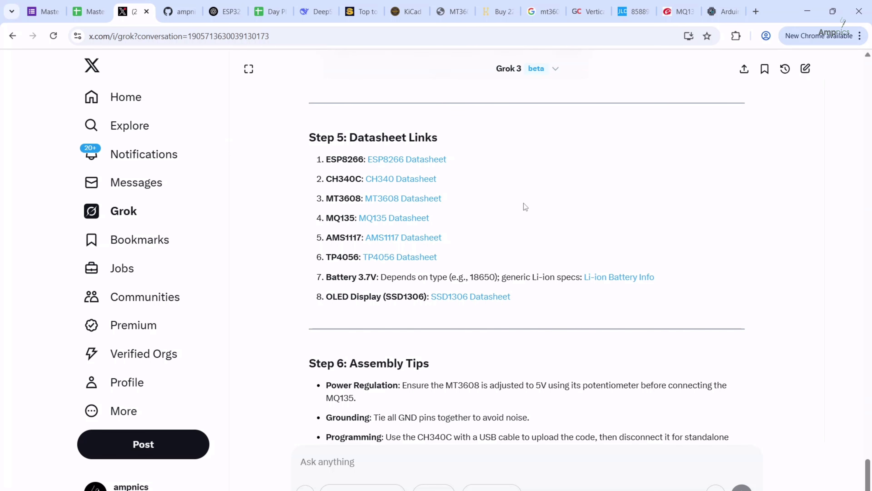
pyautogui.scroll(5, 524, 210)
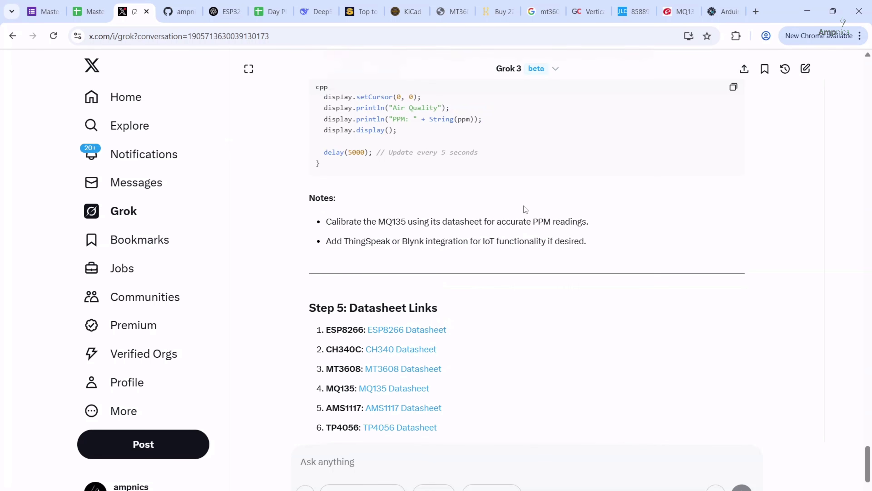
pyautogui.scroll(20, 524, 209)
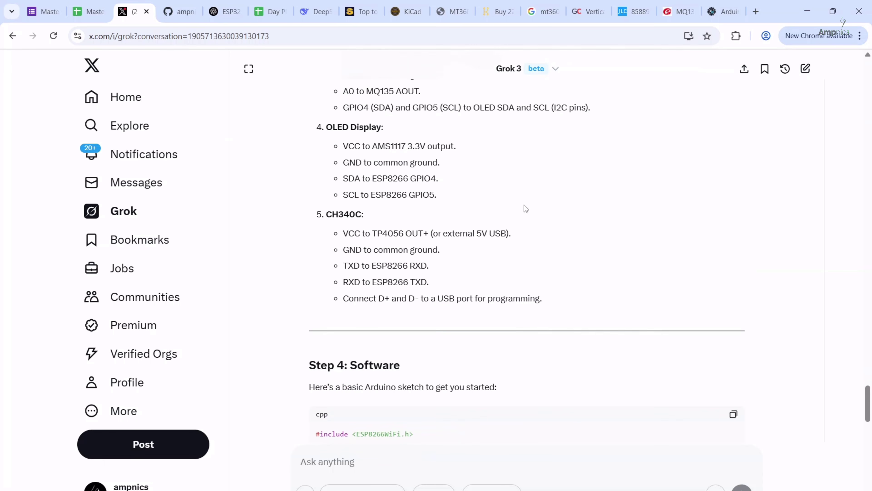
pyautogui.scroll(-2, 525, 205)
pyautogui.scroll(20, 525, 205)
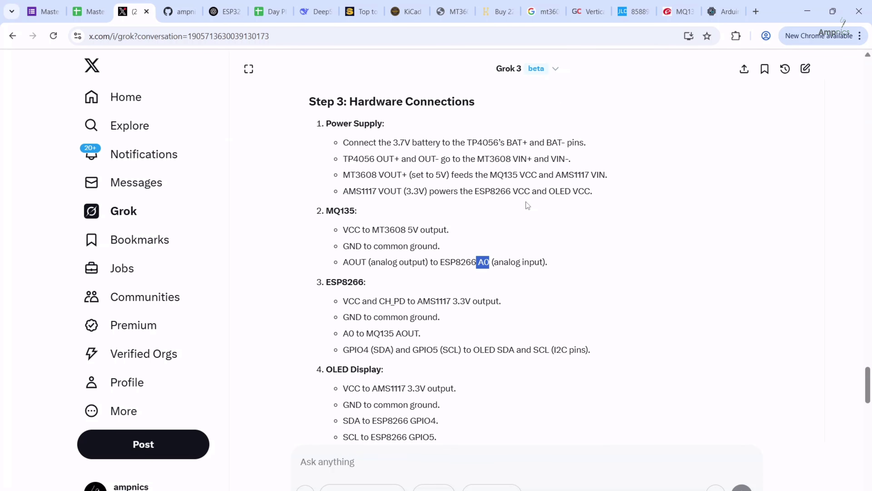
pyautogui.scroll(8, 526, 202)
pyautogui.scroll(-6, 618, 225)
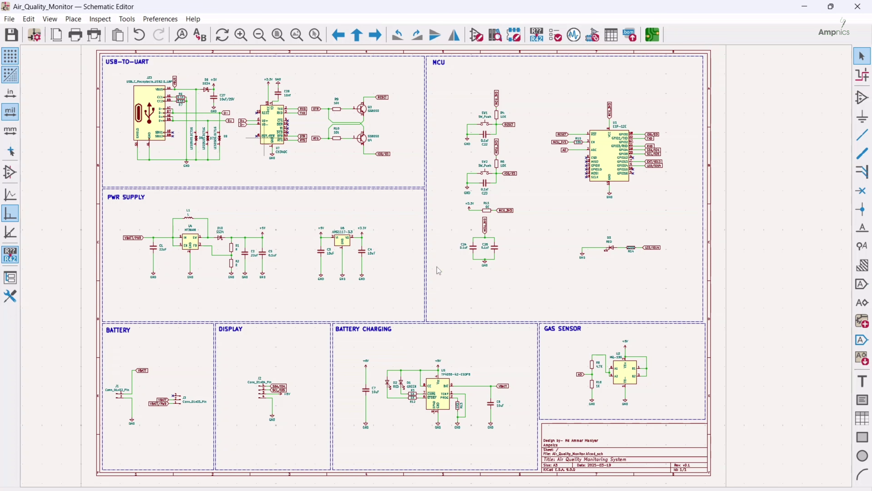
# Examine the USB-TO-UART block, covering the USB-C receptacle, CH340C and reset transistors, and its relation to the power and battery charging blocks
pyautogui.scroll(2, 302, 124)
pyautogui.moveTo(424, 293); pyautogui.dragTo(393, 251)
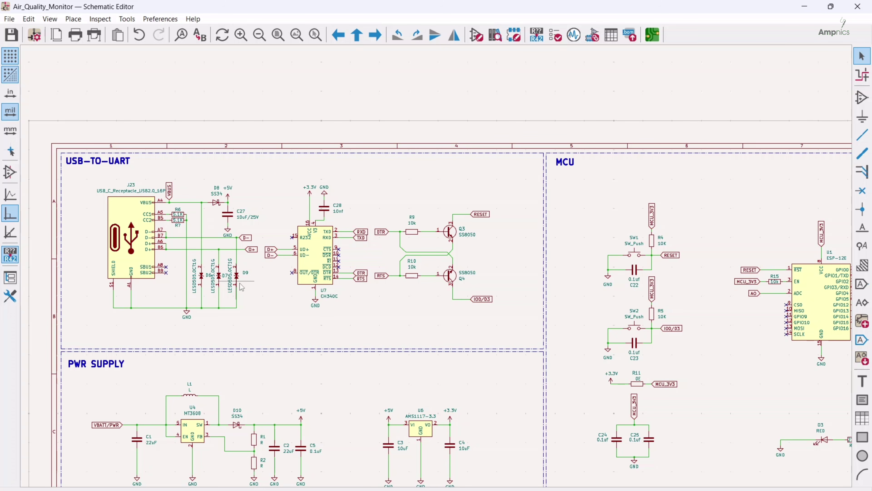
pyautogui.moveTo(394, 305); pyautogui.dragTo(277, 297)
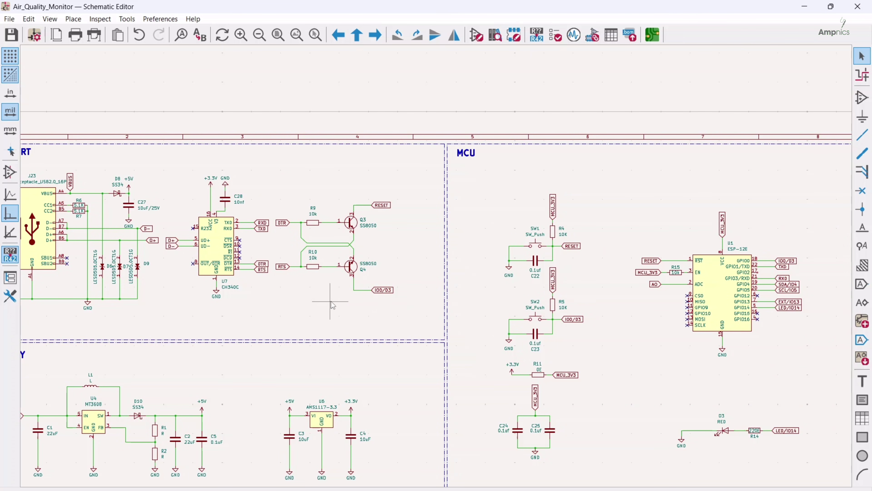
pyautogui.moveTo(331, 301); pyautogui.dragTo(413, 306)
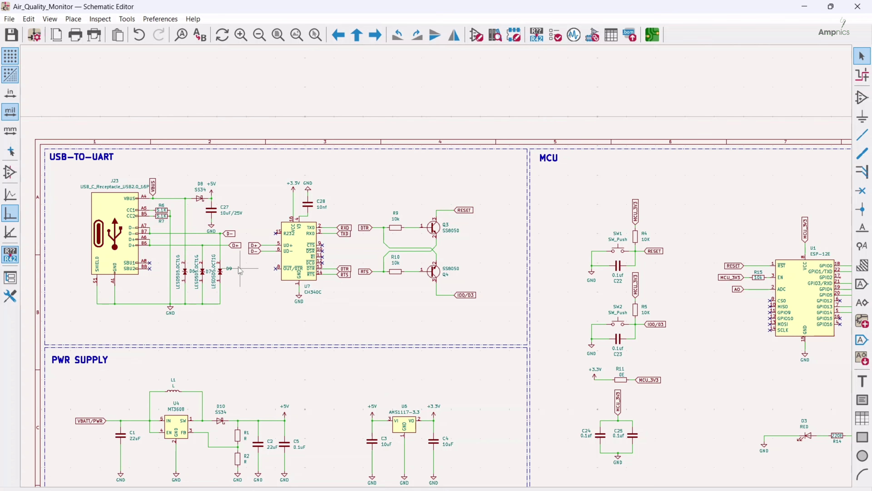
pyautogui.scroll(-5, 266, 329)
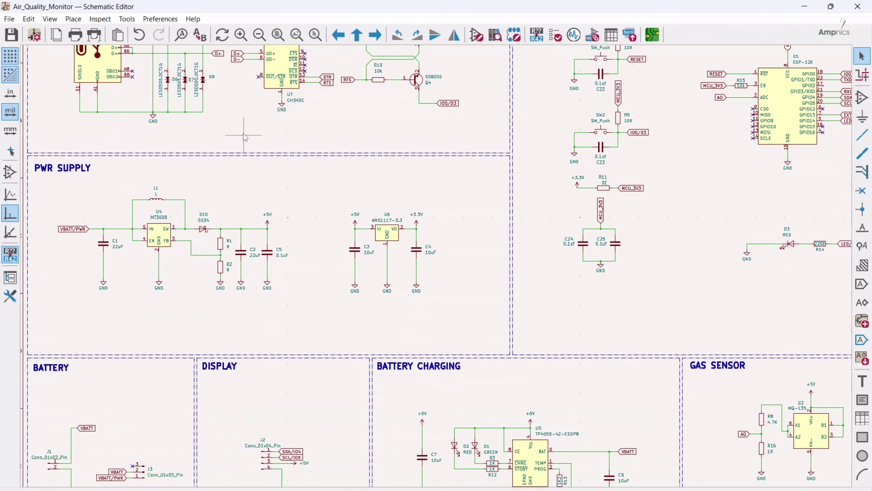
pyautogui.scroll(-1, 244, 137)
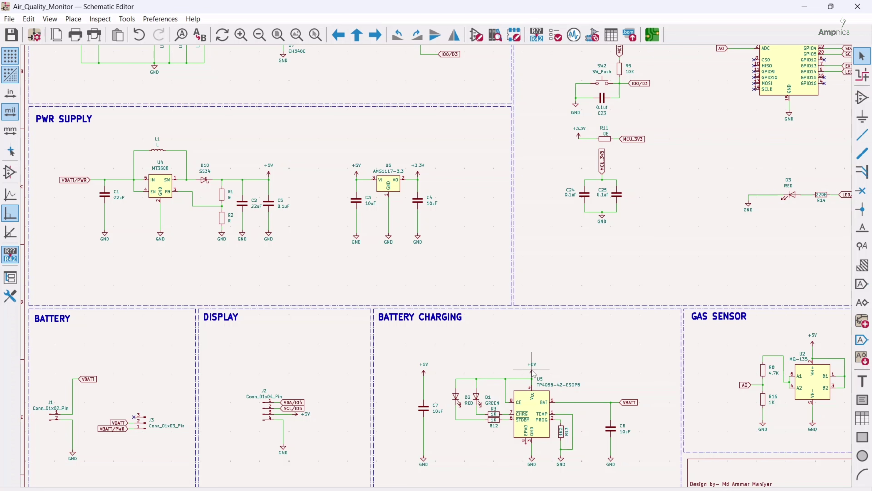
pyautogui.scroll(4, 409, 251)
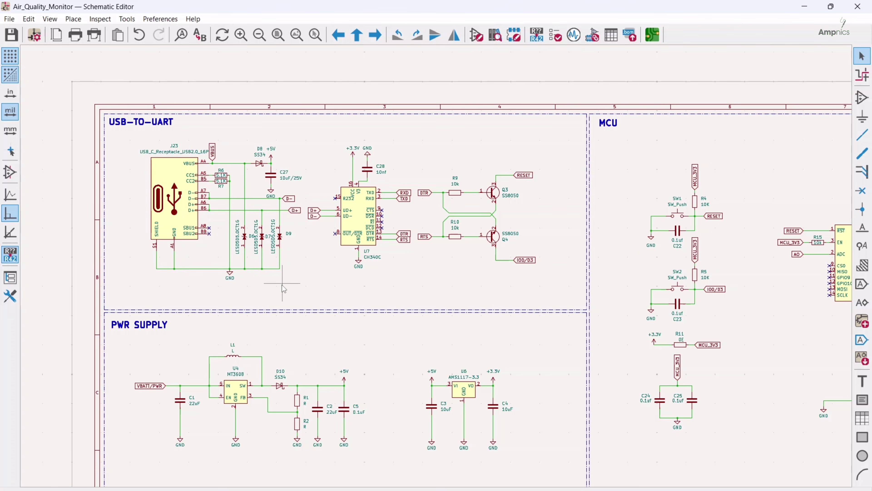
# Examine the PWR SUPPLY block, covering the MT3608 boost converter and the AMS1117-3.3 regulator with their surrounding parts
pyautogui.scroll(-5, 221, 275)
pyautogui.scroll(-1, 221, 124)
pyautogui.scroll(5, 233, 171)
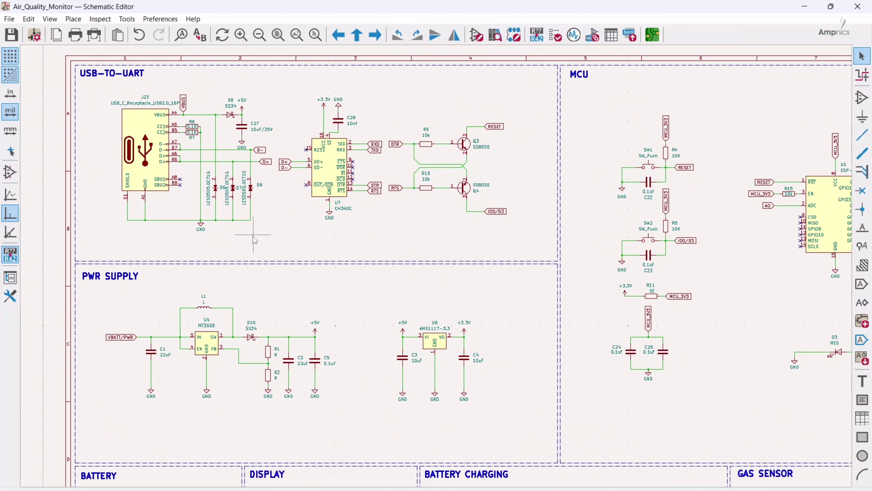
pyautogui.scroll(-4, 570, 323)
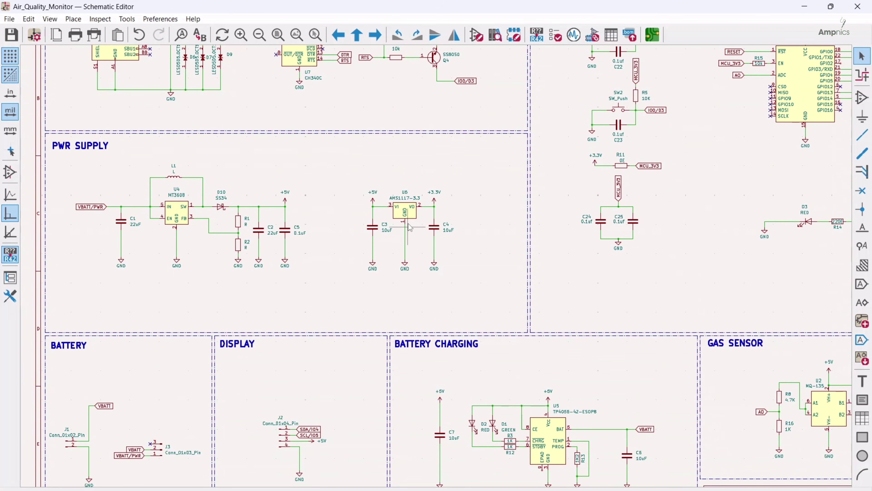
pyautogui.scroll(3, 460, 357)
pyautogui.scroll(-1, 476, 275)
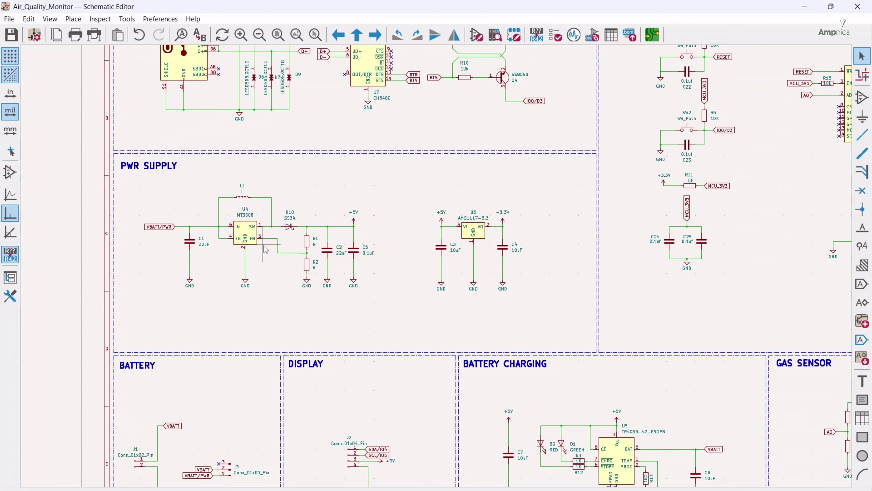
pyautogui.scroll(-2, 338, 172)
pyautogui.scroll(-2, 288, 249)
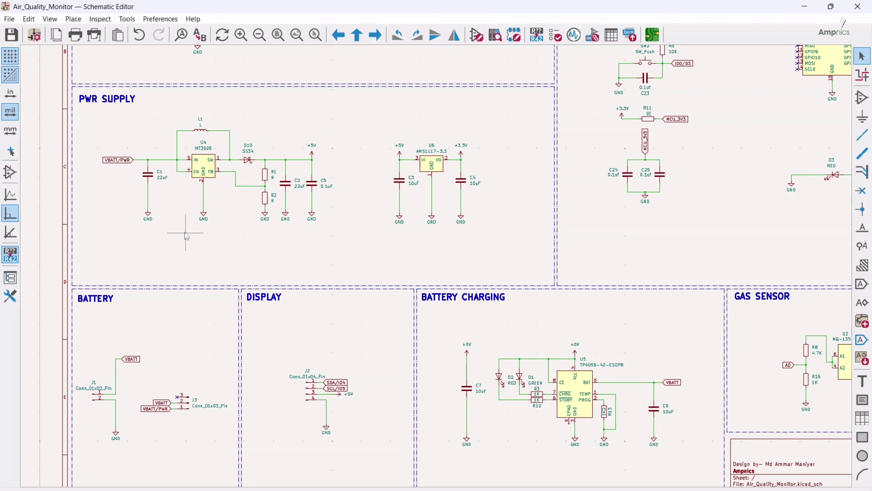
# Trace the power path from the TP4056 battery charging circuit through the MT3608 and AMS1117-3.3 to the MCU supply
pyautogui.moveTo(449, 246); pyautogui.dragTo(267, 178)
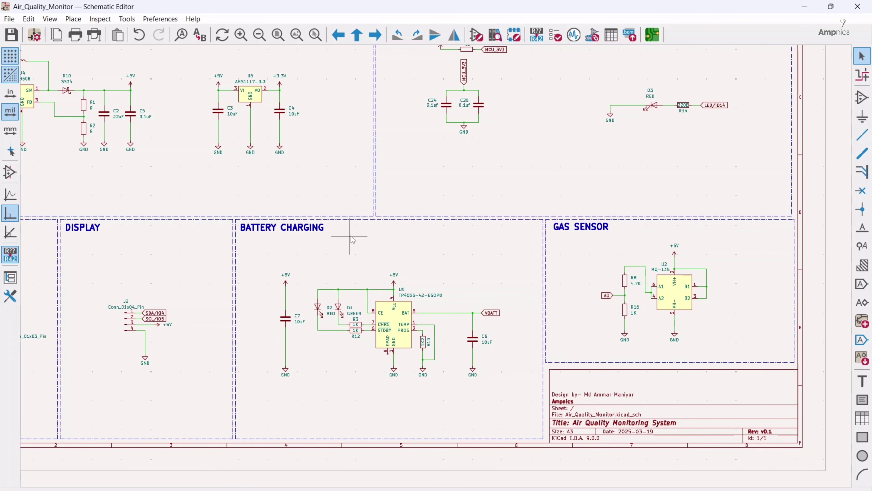
pyautogui.moveTo(357, 239); pyautogui.dragTo(613, 305)
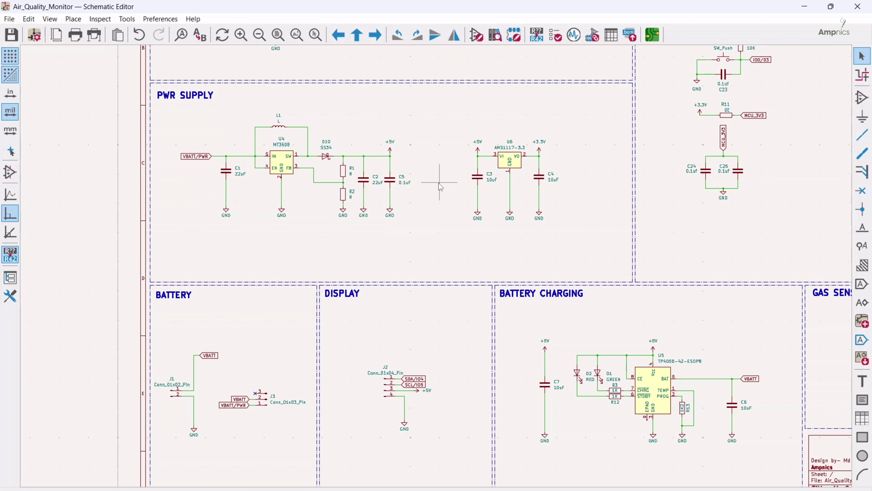
pyautogui.moveTo(439, 183); pyautogui.dragTo(320, 240)
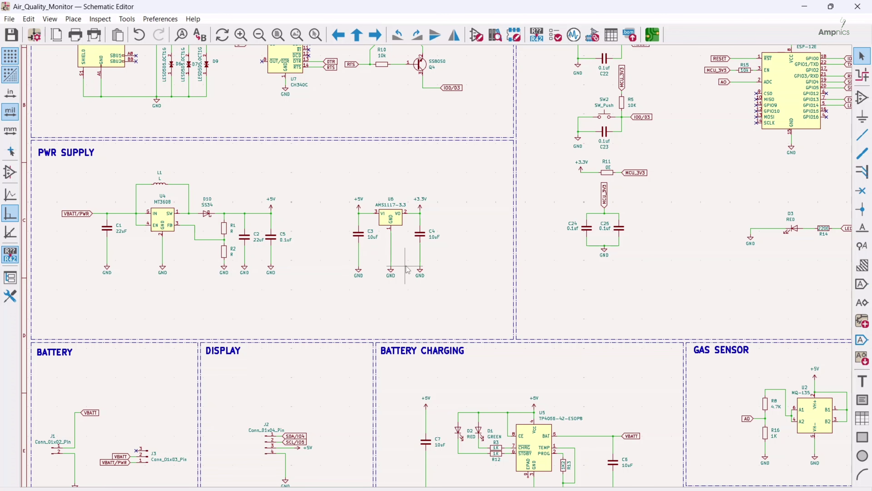
pyautogui.scroll(1, 396, 241)
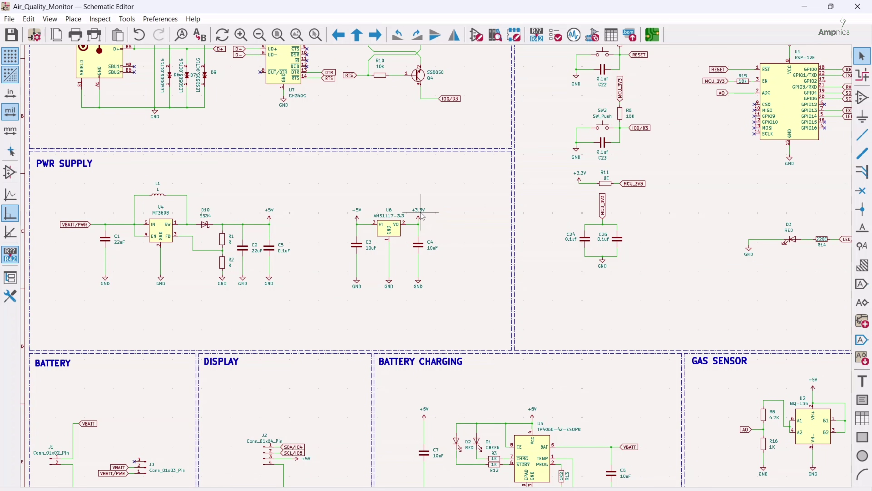
pyautogui.moveTo(446, 210); pyautogui.dragTo(418, 252)
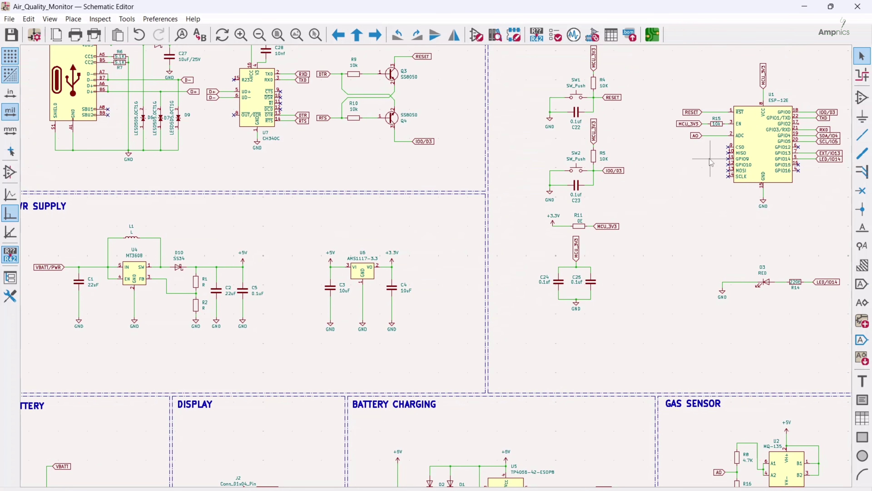
# Inspect the BATTERY connectors, the four-pin DISPLAY connector and the TP4056 charging circuit along the lower part of the sheet
pyautogui.scroll(-5, 355, 297)
pyautogui.hscroll(-3, 354, 296)
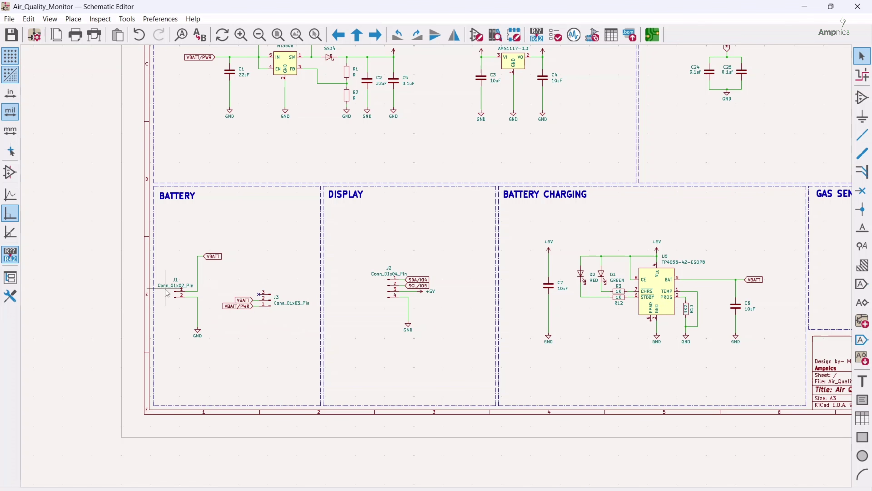
pyautogui.press('Delete')
pyautogui.moveTo(360, 305); pyautogui.dragTo(213, 342)
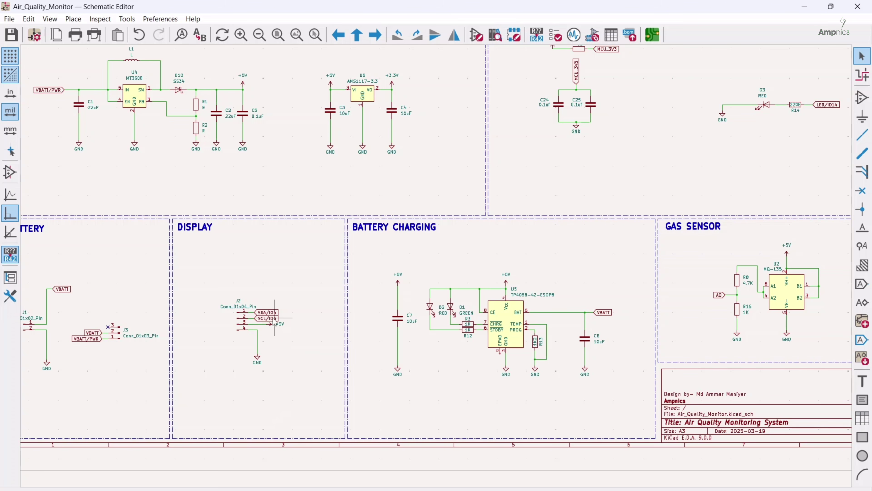
pyautogui.click(254, 329)
pyautogui.moveTo(388, 325); pyautogui.dragTo(262, 332)
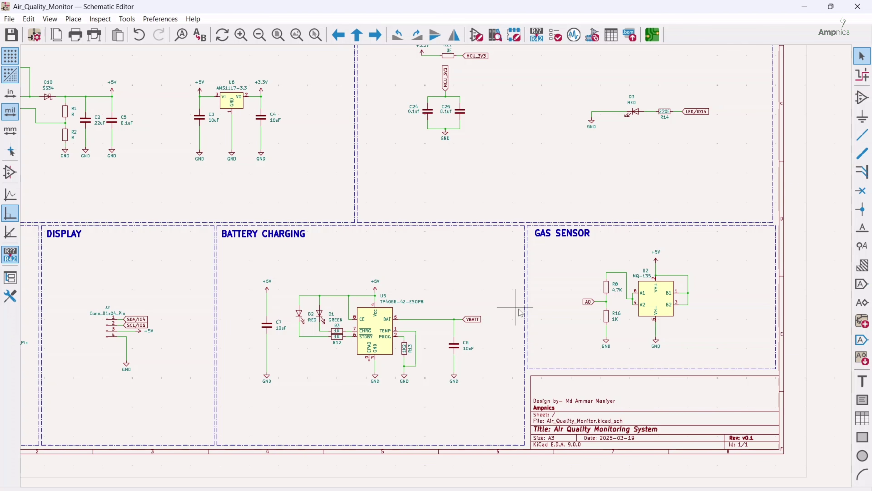
# Inspect the MQ-135 gas sensor circuit, the ESP-12E pin connections and the LED on IO14
pyautogui.moveTo(544, 308); pyautogui.dragTo(322, 348)
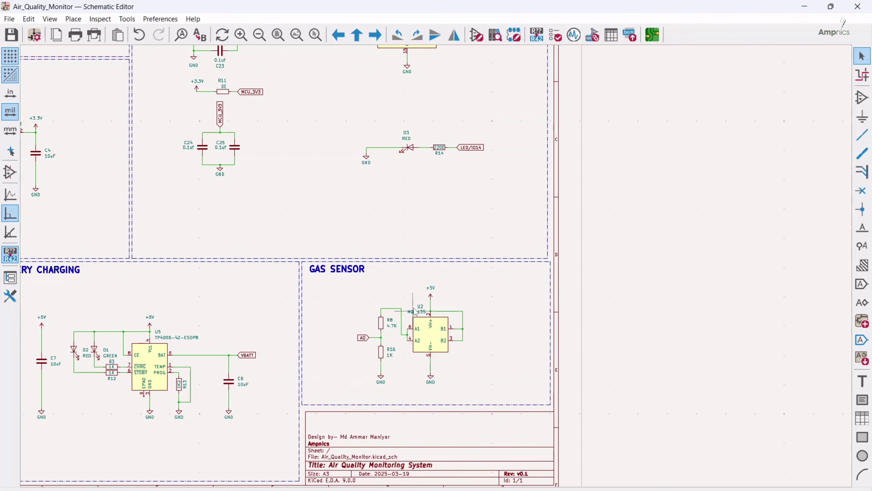
pyautogui.moveTo(416, 272); pyautogui.dragTo(450, 437)
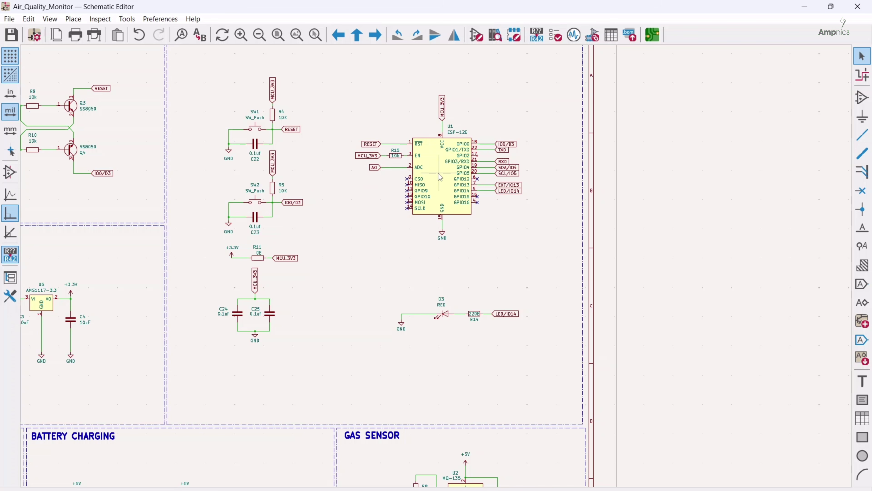
pyautogui.moveTo(418, 356); pyautogui.dragTo(407, 304)
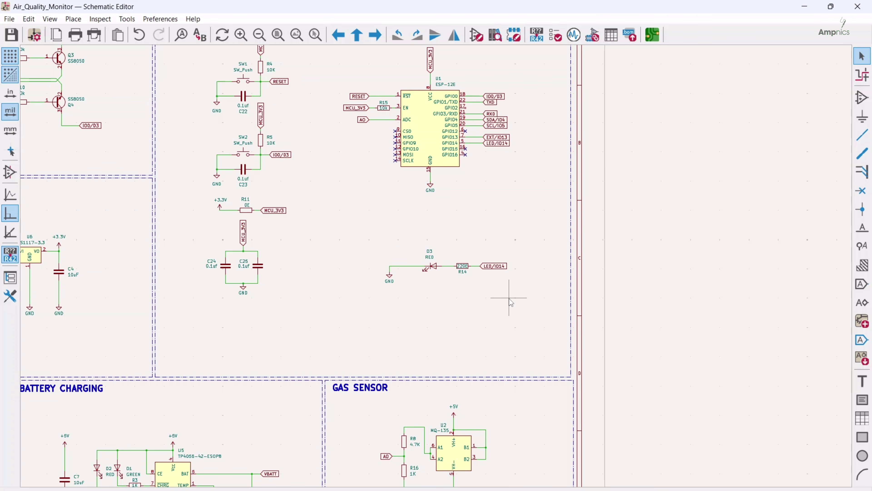
pyautogui.moveTo(302, 315); pyautogui.dragTo(455, 265)
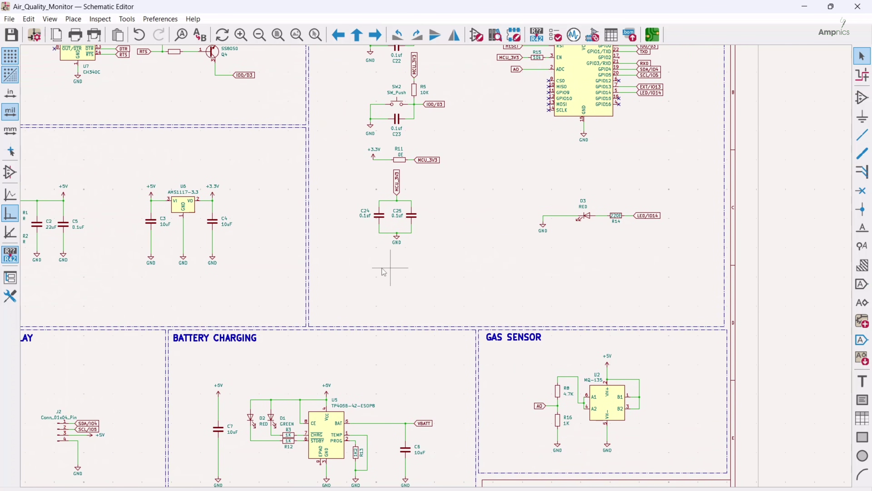
# Examine the MCU block's R11 link between +3.3V and MCU_3V3, its decoupling capacitors and the ESP-12E supply connections
pyautogui.scroll(-2, 398, 268)
pyautogui.moveTo(362, 277); pyautogui.dragTo(402, 272)
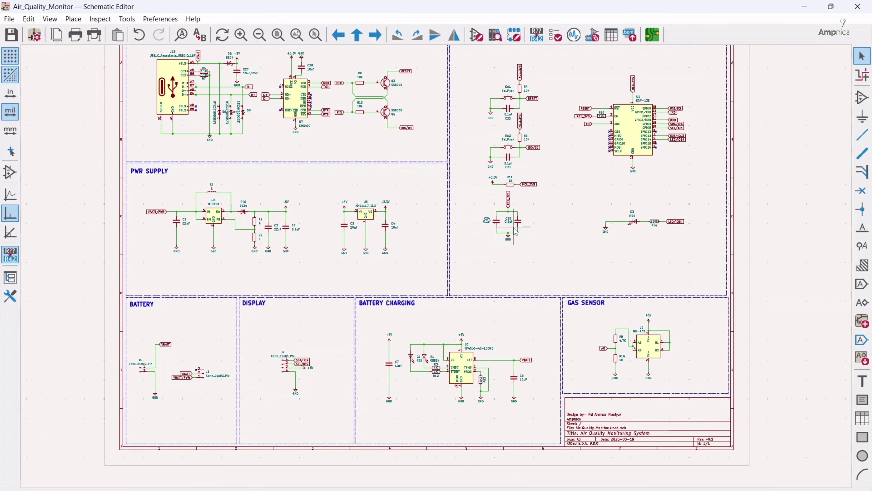
pyautogui.moveTo(529, 237); pyautogui.dragTo(452, 279)
pyautogui.scroll(4, 433, 267)
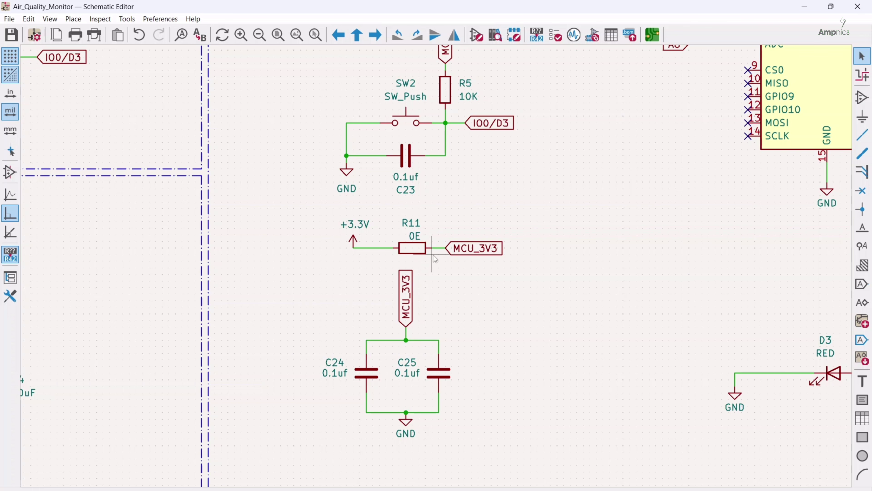
pyautogui.scroll(-3, 433, 255)
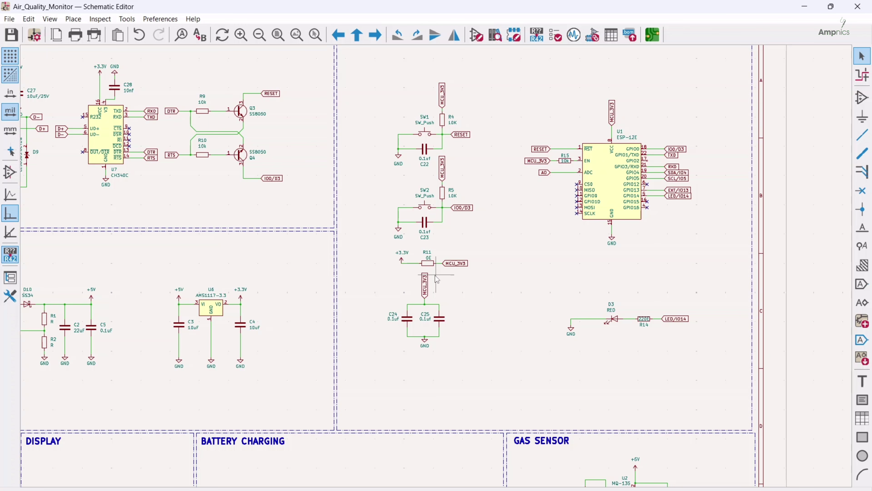
pyautogui.moveTo(437, 274); pyautogui.dragTo(463, 258)
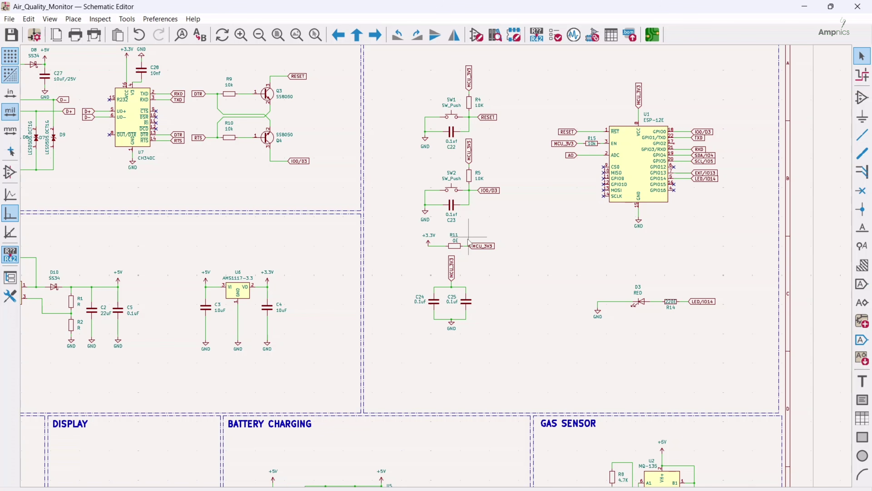
pyautogui.hscroll(-3, 492, 265)
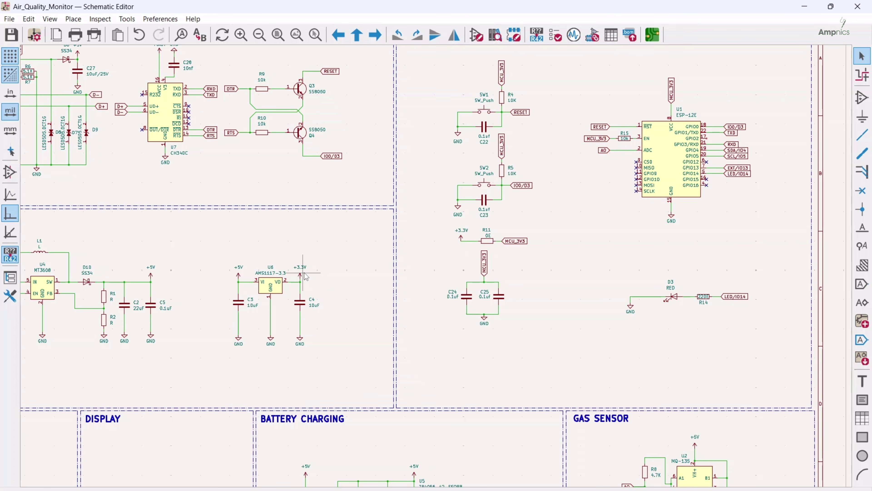
pyautogui.scroll(5, 422, 271)
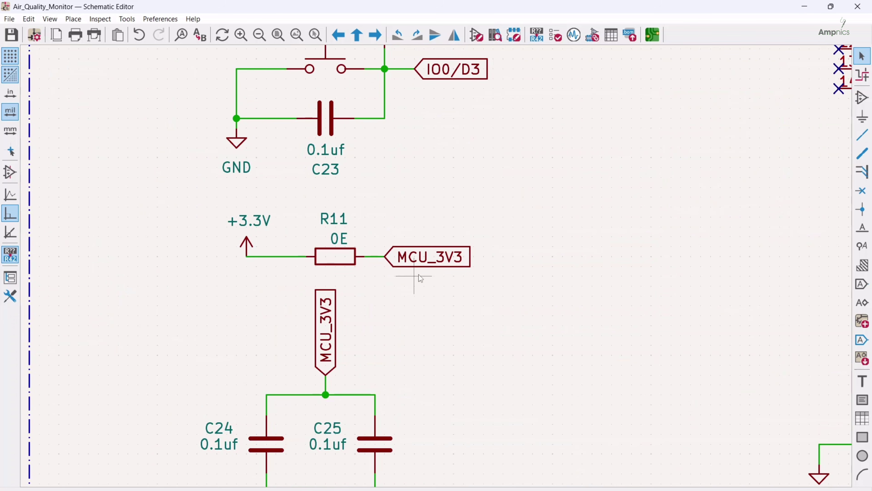
pyautogui.scroll(-4, 423, 272)
pyautogui.scroll(2, 426, 274)
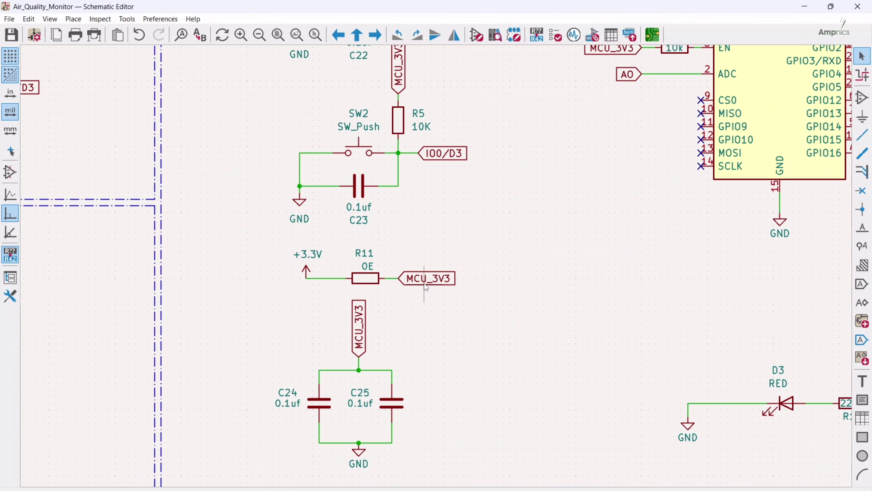
pyautogui.scroll(-4, 430, 282)
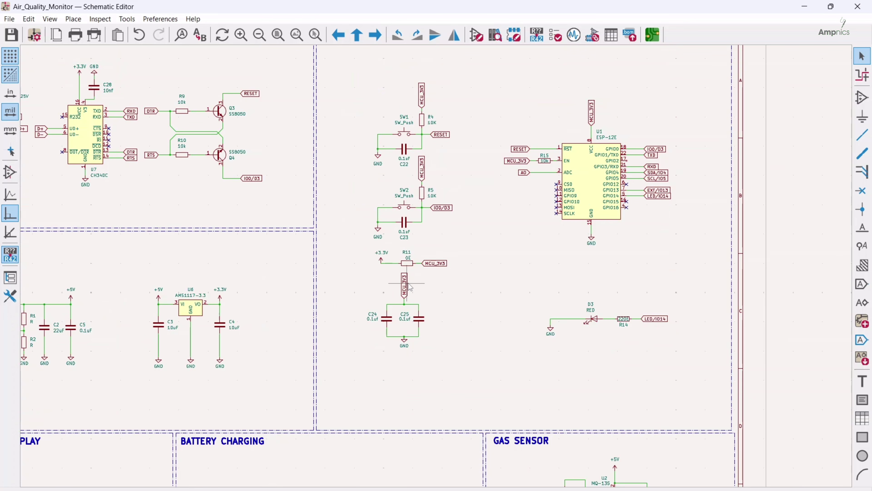
pyautogui.scroll(1, 436, 275)
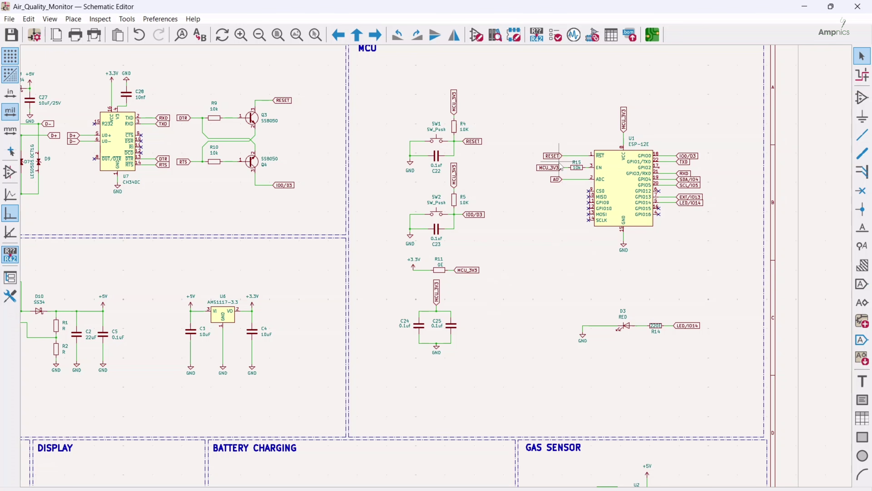
pyautogui.moveTo(482, 289); pyautogui.dragTo(525, 271)
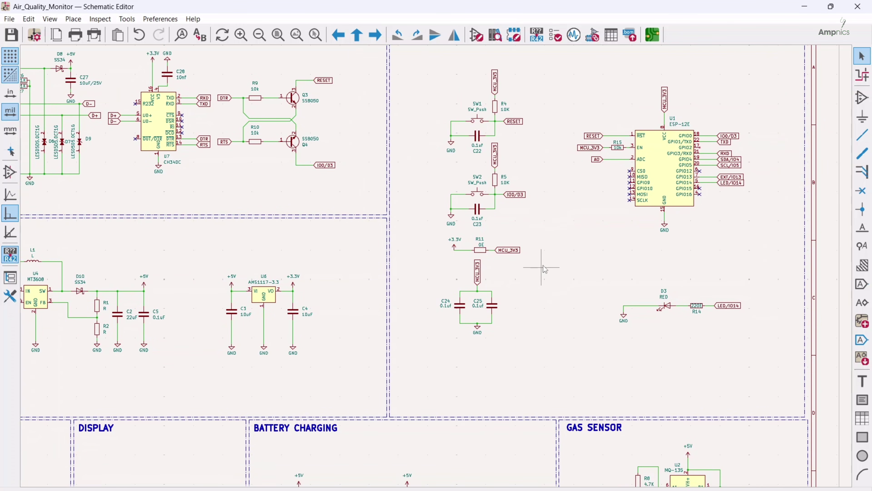
# Review the whole schematic sheet and look closely at the MQ-135 gas sensor's R8/R16 voltage divider
pyautogui.press('Home')
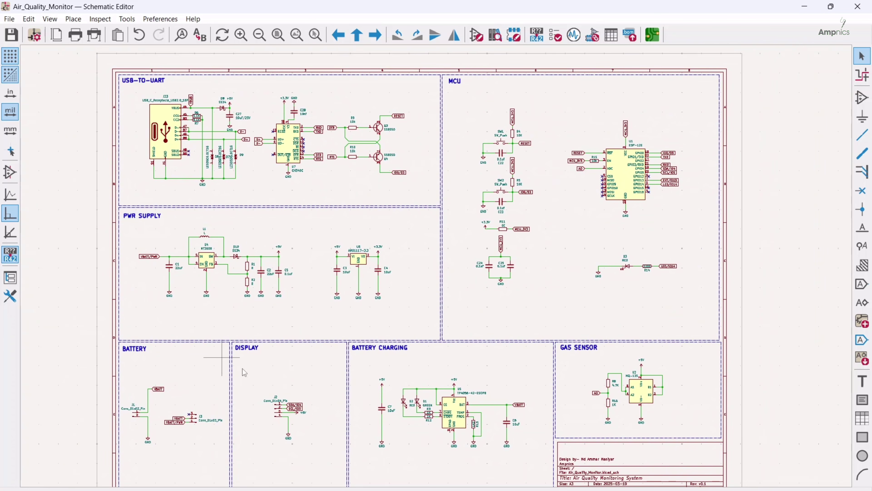
pyautogui.moveTo(469, 203); pyautogui.dragTo(534, 178)
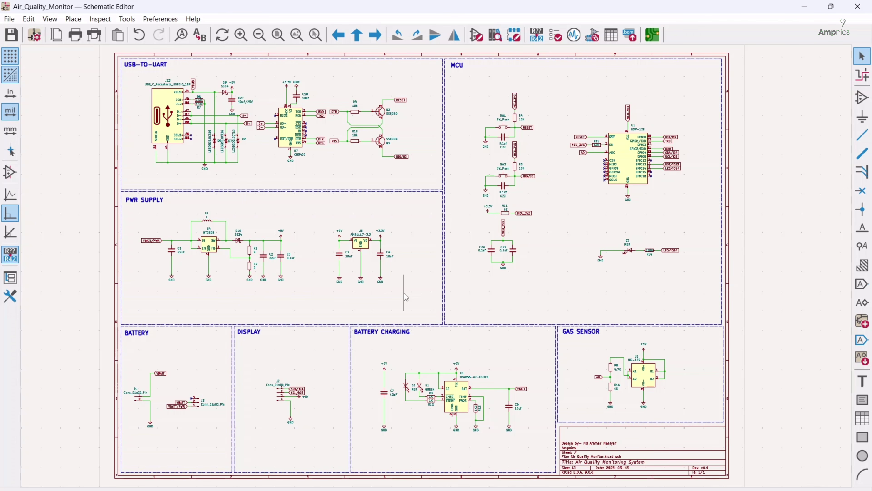
pyautogui.scroll(3, 623, 396)
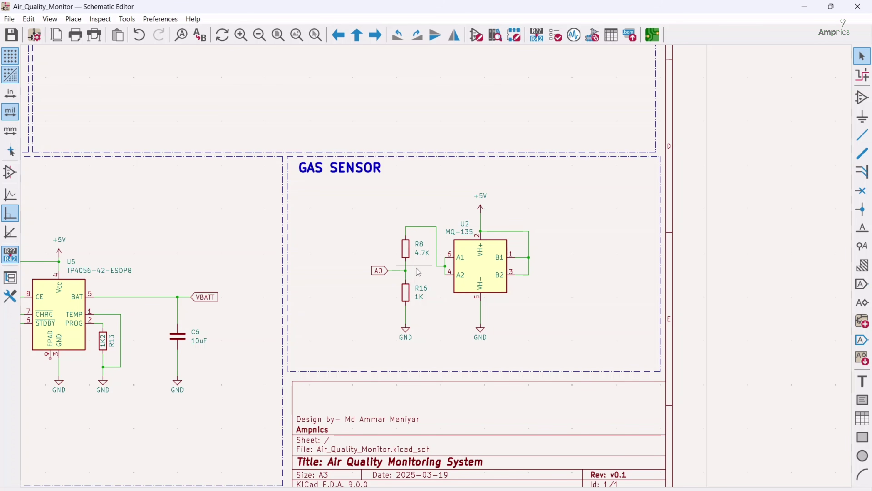
# Compare the GAS SENSOR block with the neighbouring BATTERY CHARGING block, and review the complete schematic sheet
pyautogui.scroll(-2, 393, 268)
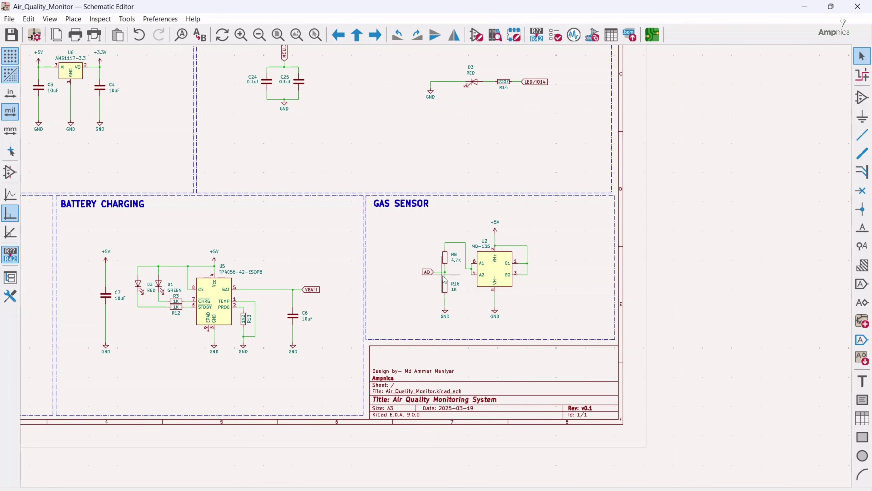
pyautogui.moveTo(367, 264); pyautogui.dragTo(511, 261)
pyautogui.scroll(-2, 512, 264)
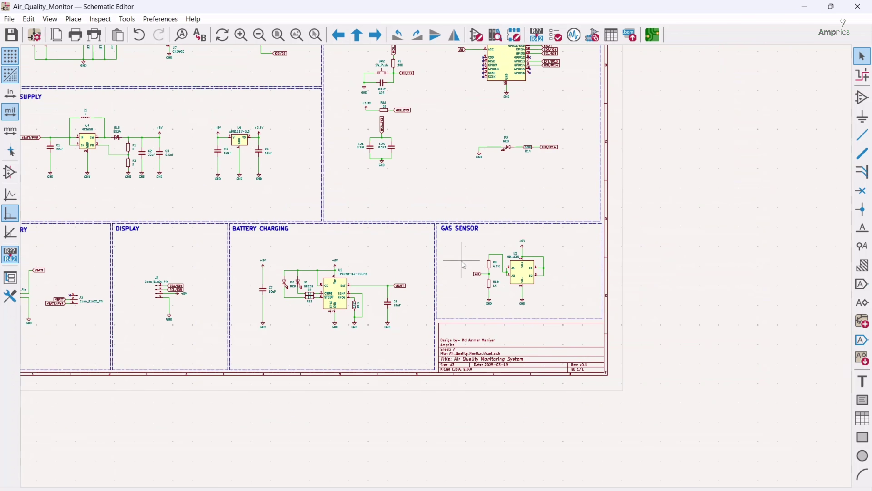
pyautogui.scroll(3, 497, 280)
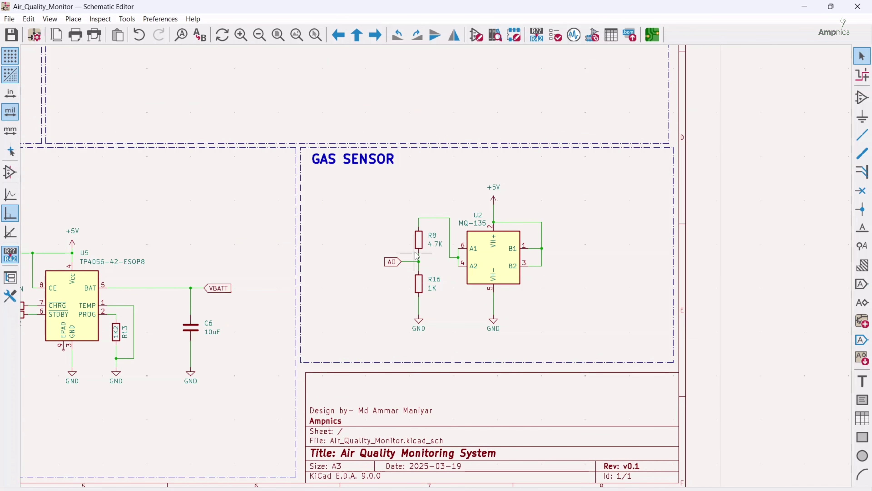
pyautogui.scroll(-2, 405, 261)
pyautogui.scroll(1, 396, 274)
pyautogui.scroll(-3, 395, 274)
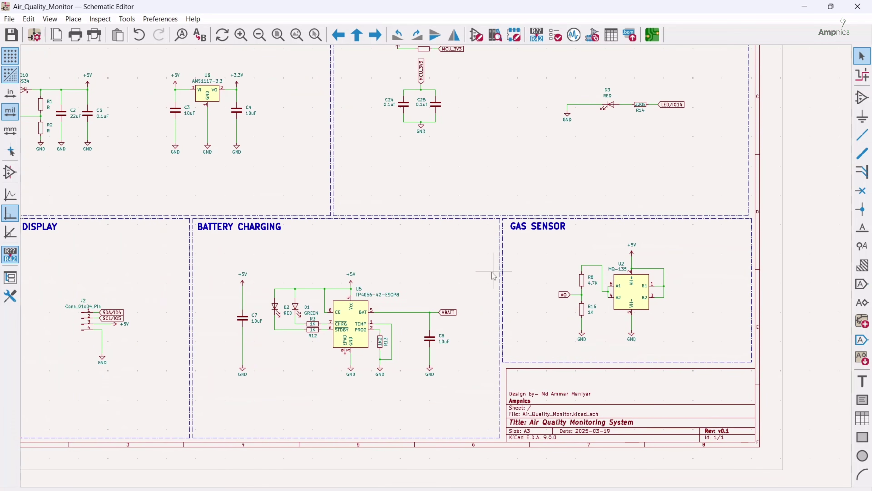
pyautogui.moveTo(475, 304); pyautogui.dragTo(449, 303)
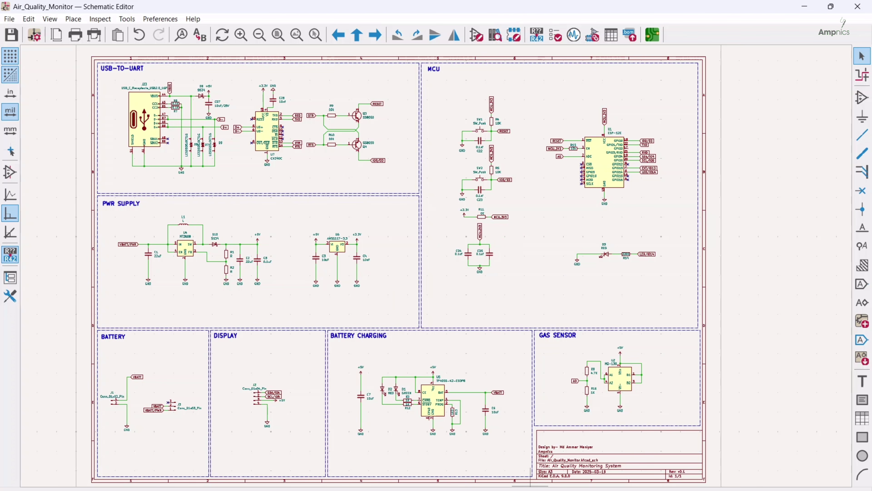
# Switch to the Grok conversation in Chrome and read the Step 3 hardware connections for power supply, MQ135, ESP8266, OLED and CH340C
pyautogui.moveTo(530, 486)
pyautogui.click(525, 457)
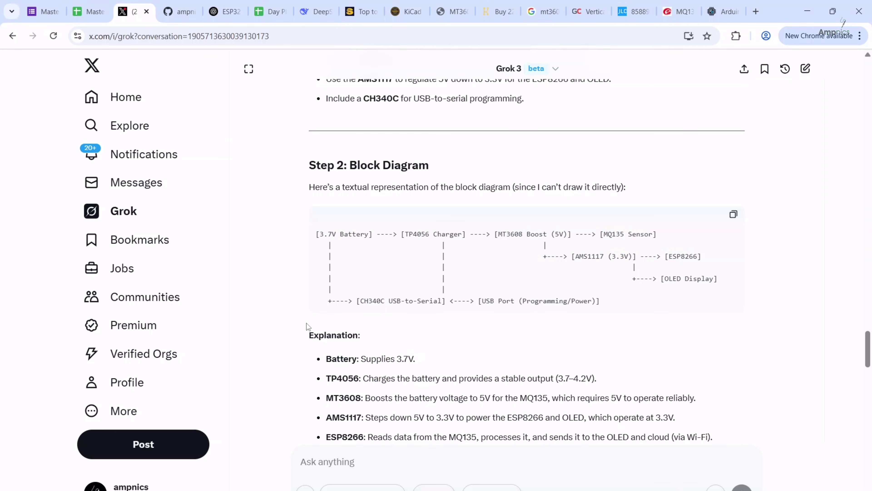
pyautogui.scroll(-12, 416, 237)
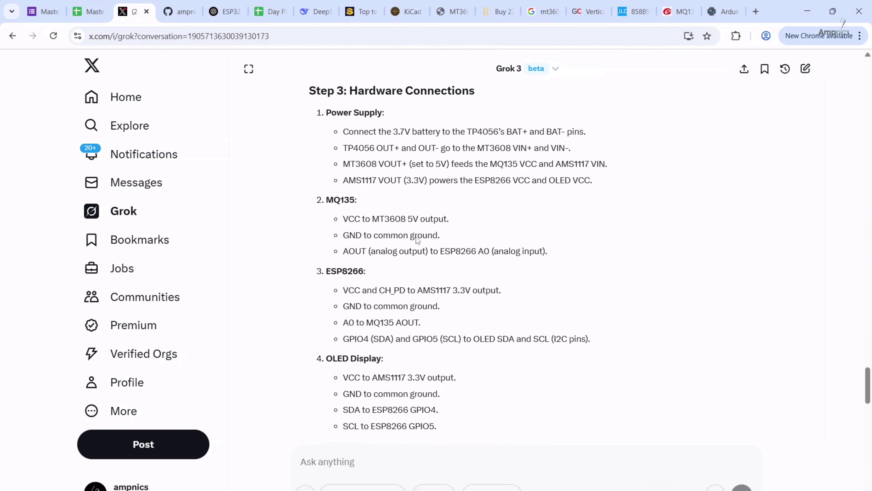
pyautogui.scroll(3, 418, 240)
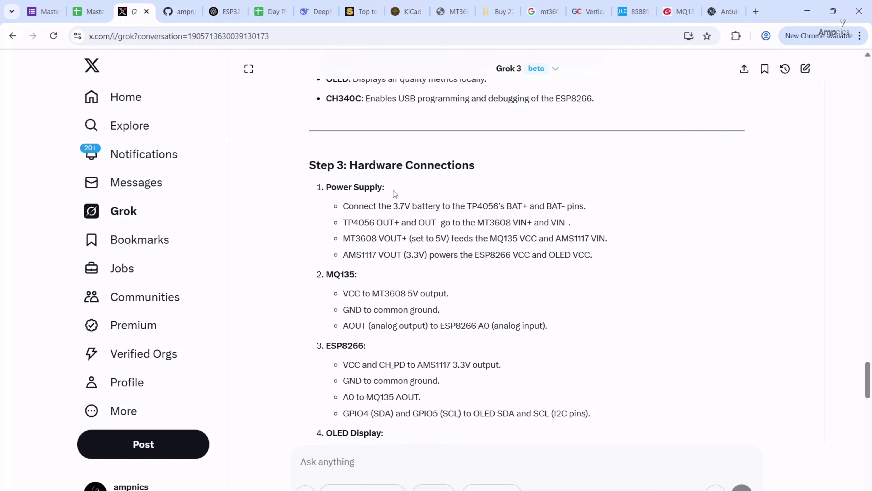
pyautogui.scroll(-2, 473, 170)
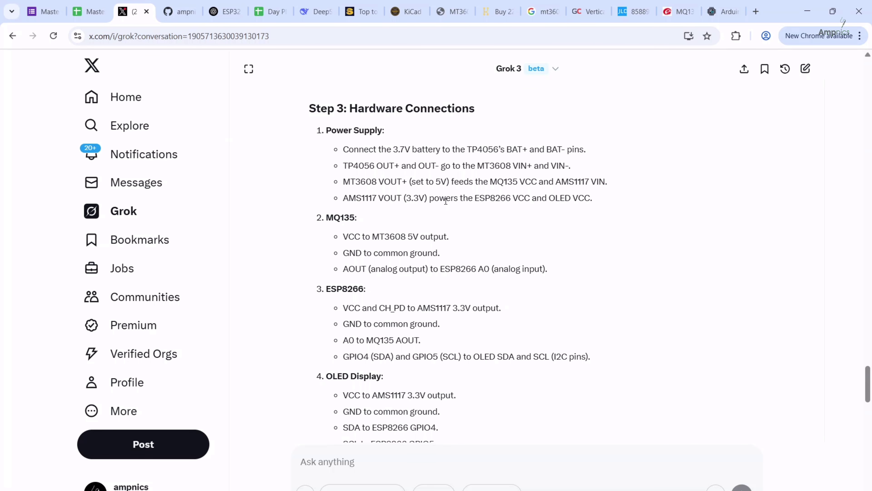
pyautogui.scroll(-4, 446, 201)
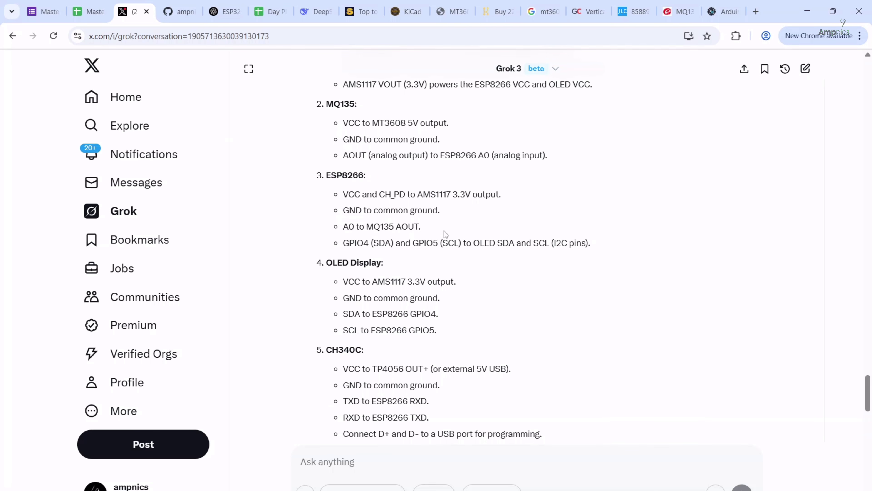
# Read Grok's Step 4 Arduino sketch, the Step 5 datasheet links and the Step 6 assembly tips
pyautogui.scroll(-12, 444, 231)
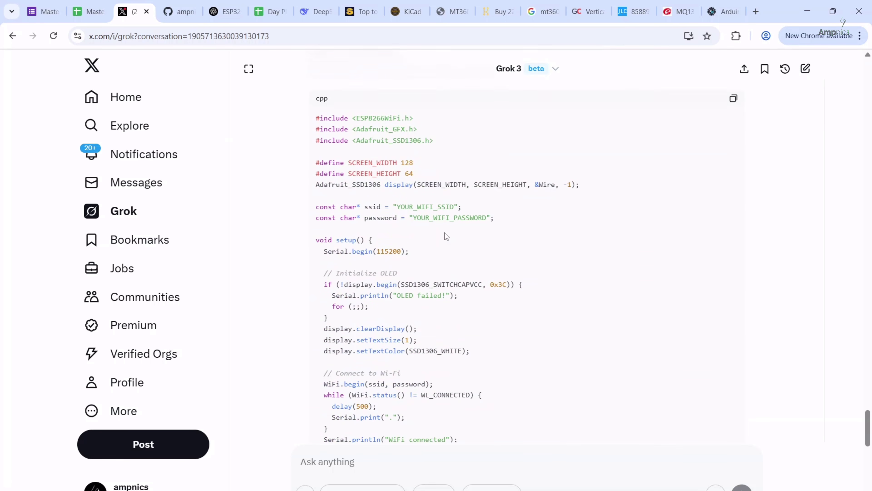
pyautogui.scroll(3, 359, 209)
pyautogui.scroll(-2, 367, 219)
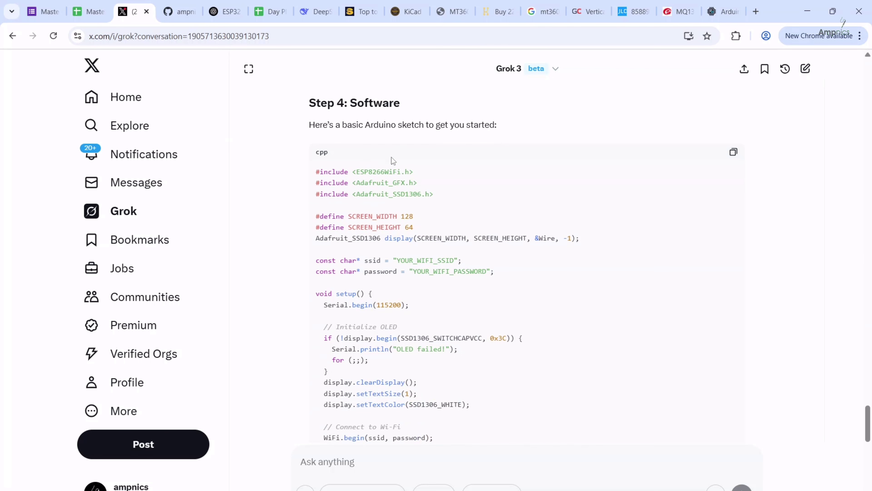
pyautogui.scroll(-3, 405, 139)
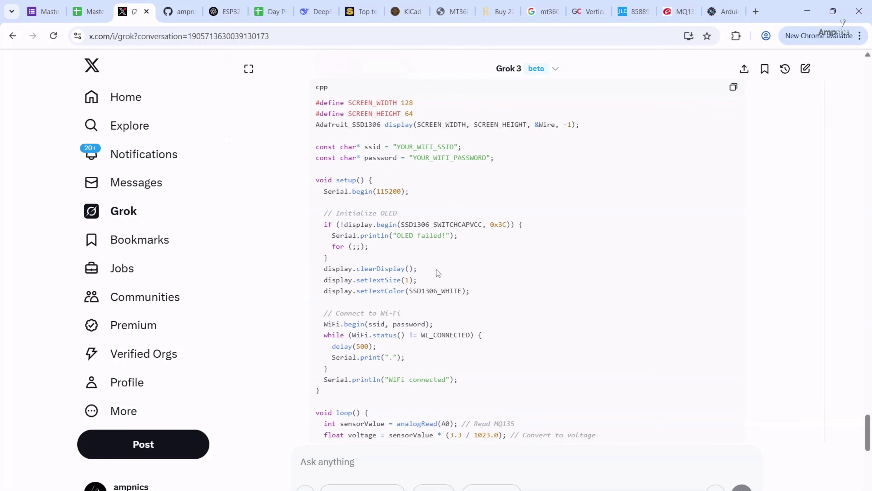
pyautogui.scroll(-3, 398, 256)
pyautogui.scroll(-10, 396, 252)
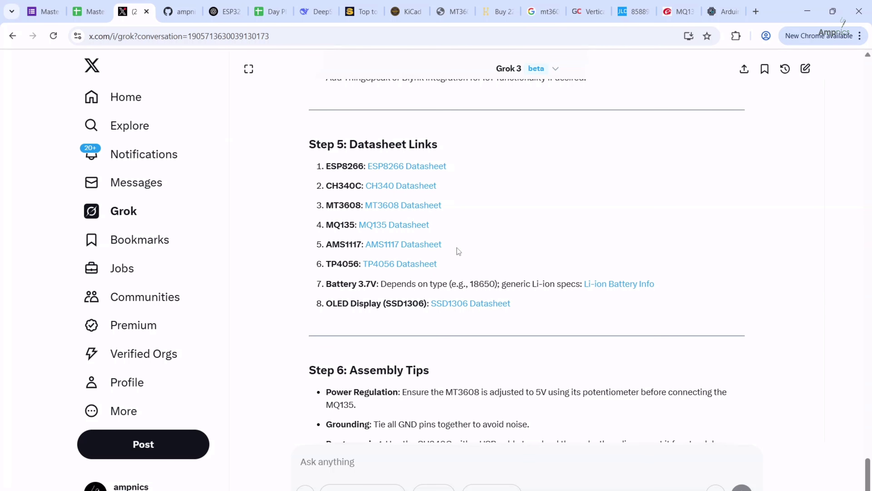
pyautogui.scroll(-5, 478, 246)
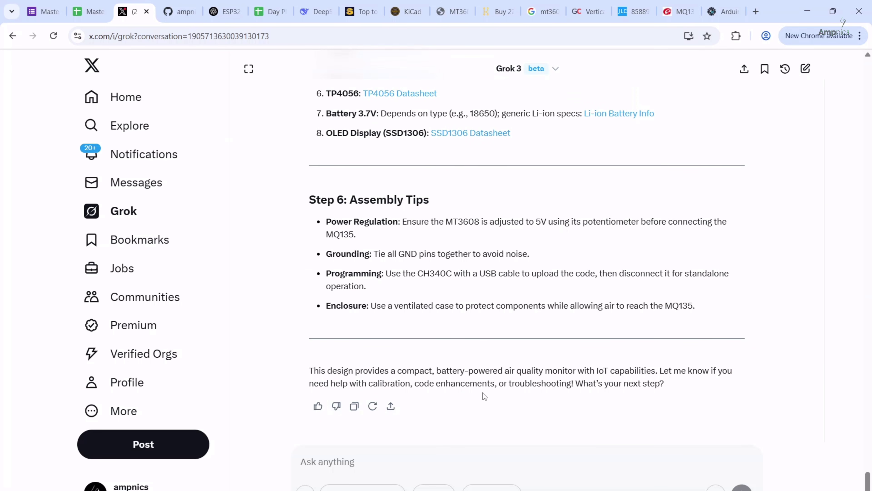
pyautogui.scroll(5, 475, 193)
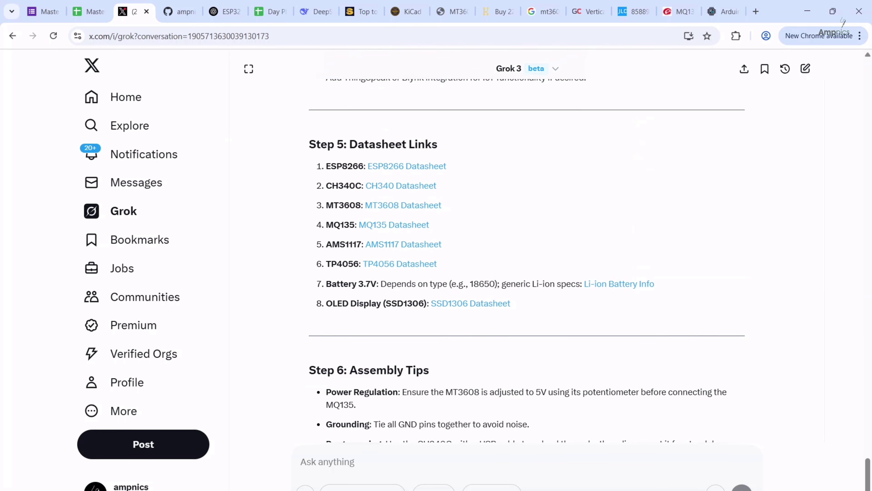
# Copy the third note, on 0.2mm, 0.3mm, 0.5mm and 1mm layout tracks, from the Notepad file into Grok's prompt
pyautogui.moveTo(625, 490)
pyautogui.click(625, 469)
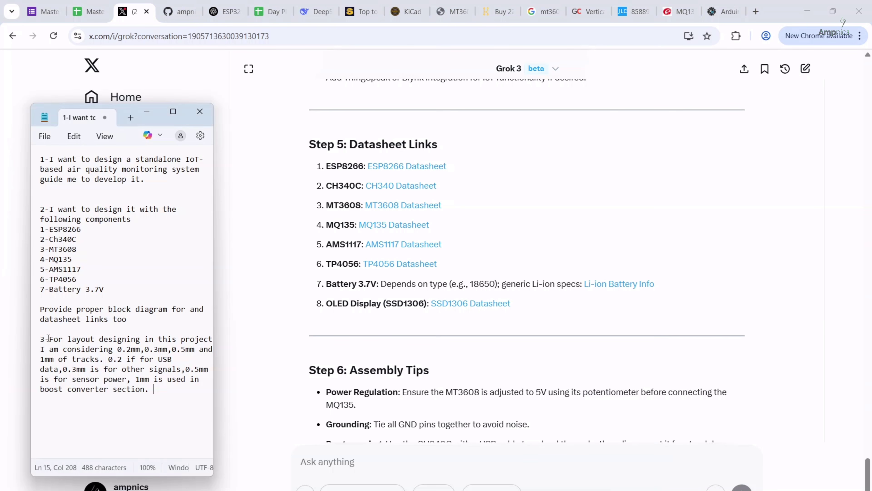
pyautogui.moveTo(49, 339); pyautogui.dragTo(163, 406)
pyautogui.hotkey('ctrl', 'c')
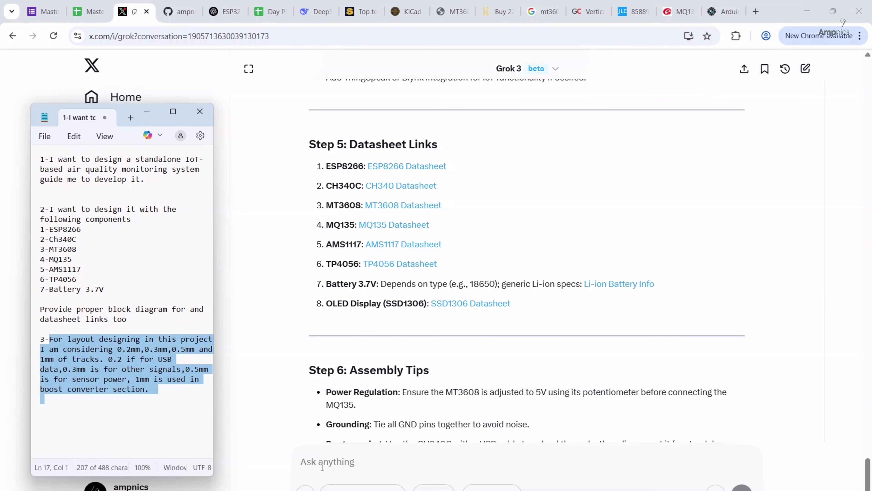
pyautogui.click(302, 461)
pyautogui.hotkey('ctrl', 'v')
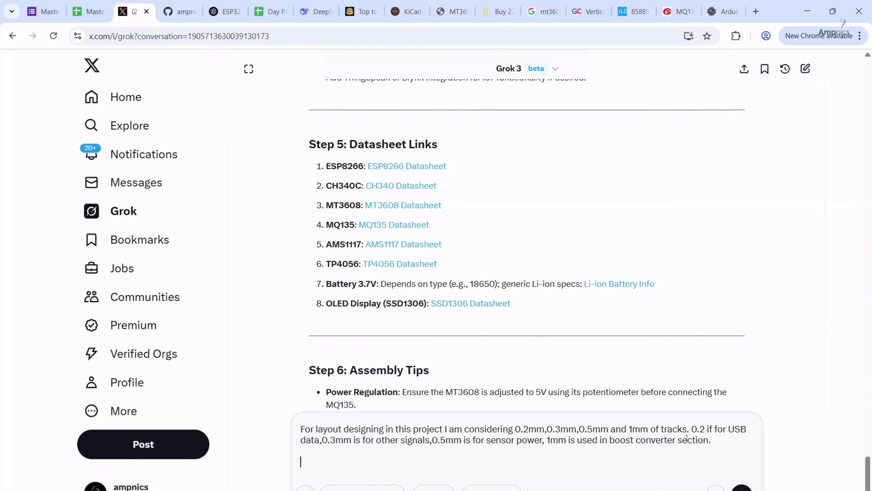
# Append a question to the track-width prompt asking whether it is for this DIY project, and submit it to Grok
pyautogui.click(722, 438)
pyautogui.write('Is')
pyautogui.write(' it for ')
pyautogui.write('DIY')
pyautogui.write(' projec')
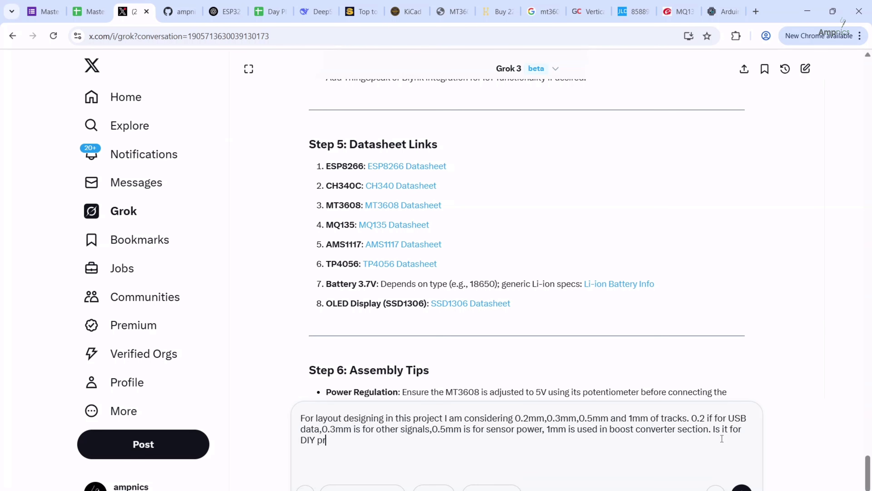
pyautogui.write('t')
pyautogui.press('Left')
pyautogui.press('Left')
pyautogui.press('Left')
pyautogui.press('Left')
pyautogui.press('Left')
pyautogui.press('Left')
pyautogui.press('Left')
pyautogui.press('Left')
pyautogui.press('Left')
pyautogui.press('Left')
pyautogui.press('Left')
pyautogui.press('Left')
pyautogui.press('Left')
pyautogui.write('this')
pyautogui.press('End')
pyautogui.write('?')
pyautogui.press('Return')
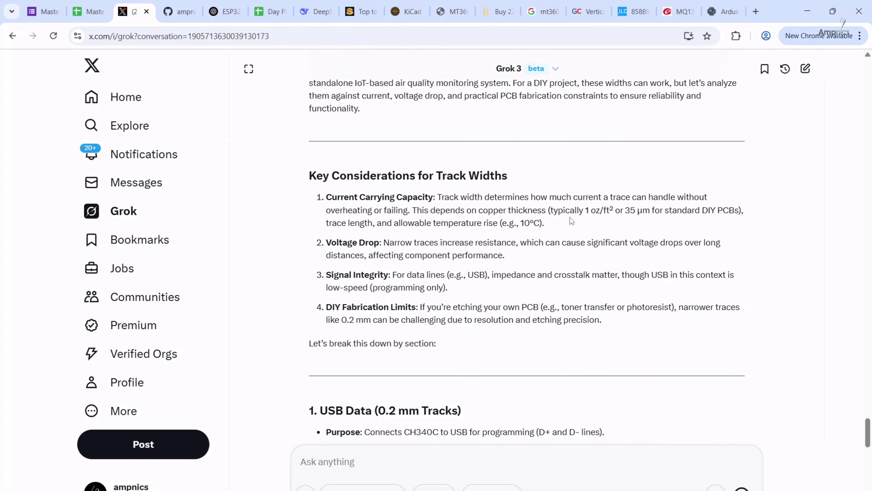
# Read Grok's key considerations for track widths and its analysis and verdict for the 0.2 mm USB data tracks
pyautogui.moveTo(586, 210); pyautogui.dragTo(650, 211)
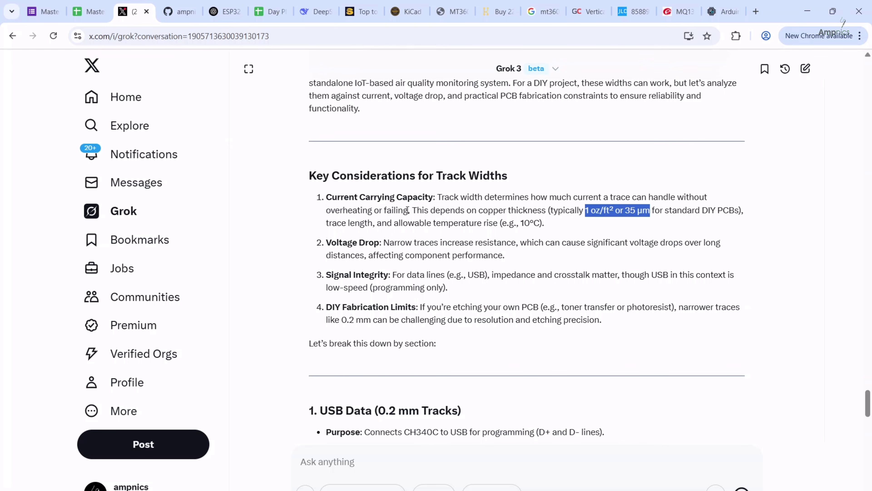
pyautogui.click(459, 212)
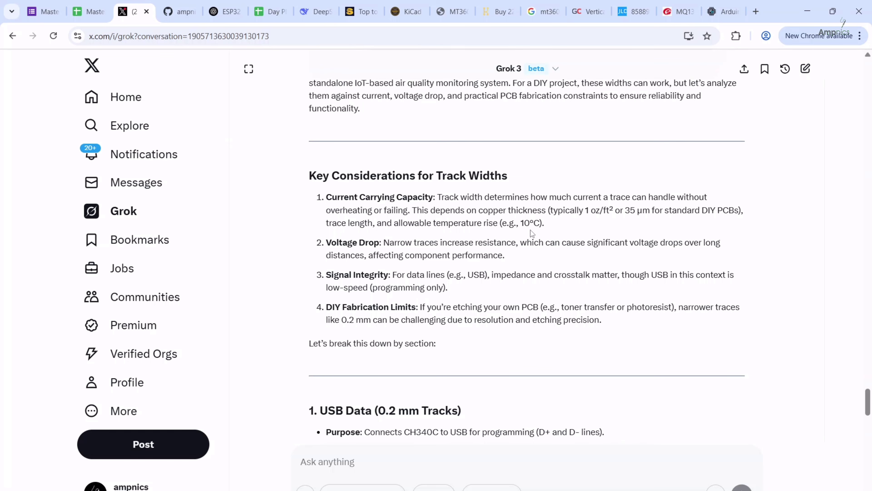
pyautogui.scroll(-2, 531, 230)
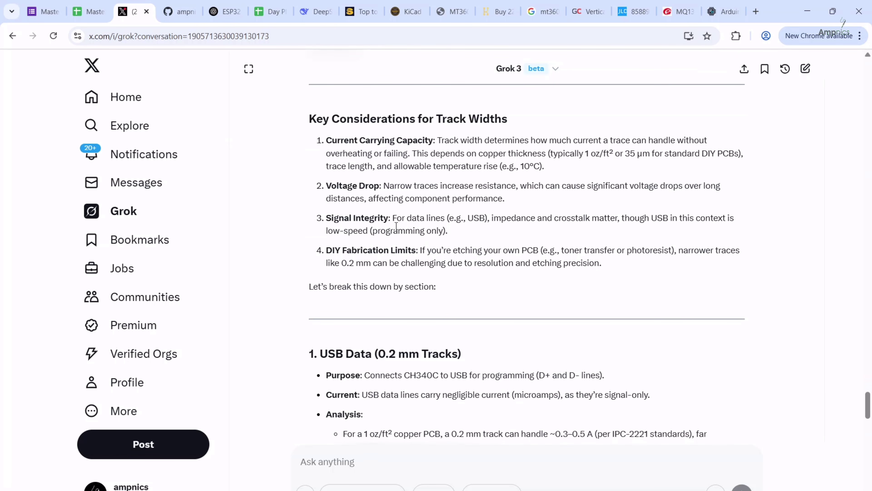
pyautogui.scroll(-2, 407, 261)
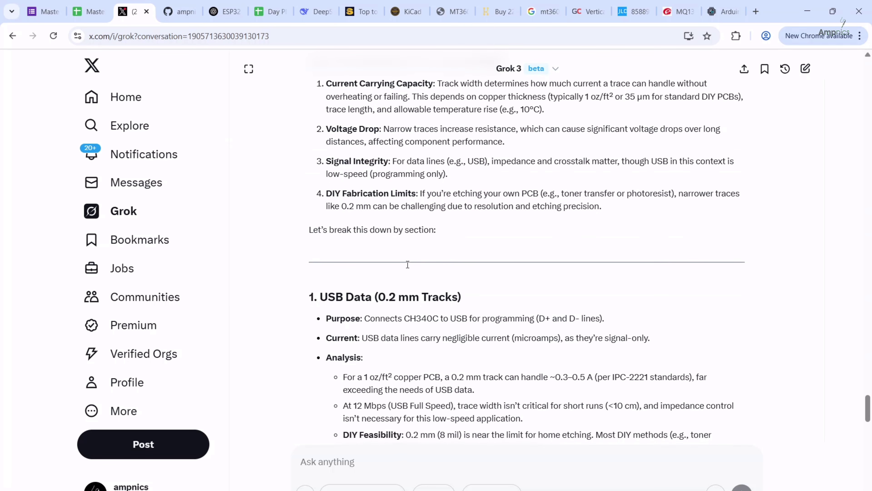
pyautogui.scroll(-2, 360, 271)
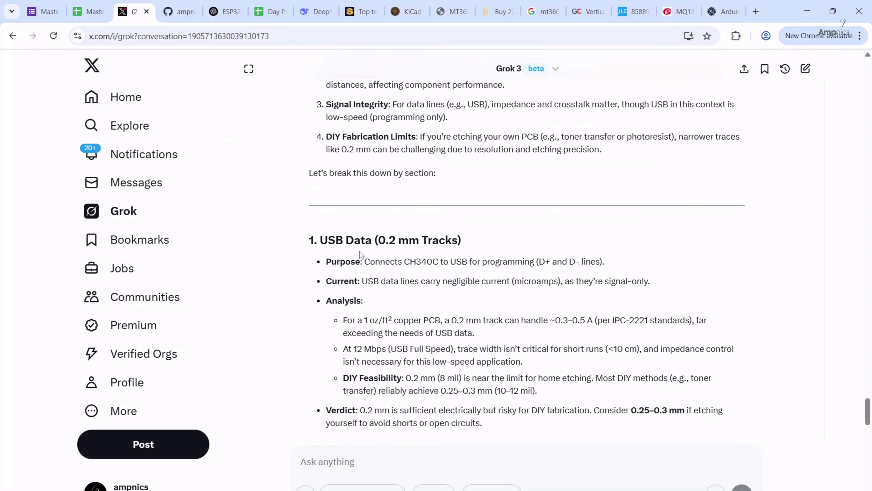
pyautogui.scroll(-2, 360, 254)
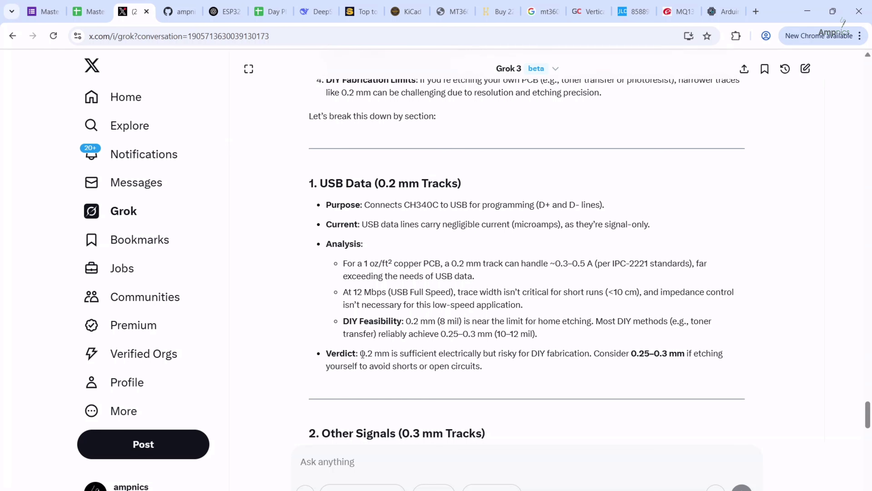
pyautogui.moveTo(362, 353); pyautogui.dragTo(374, 353)
pyautogui.scroll(-2, 425, 318)
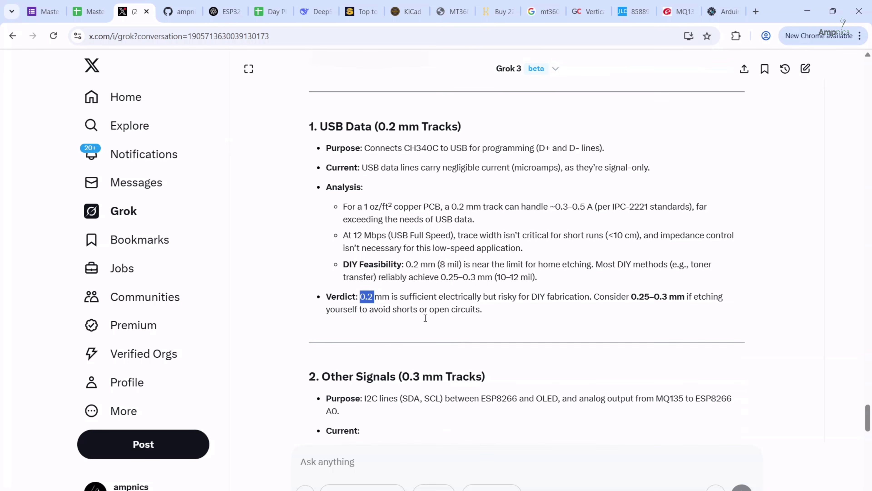
pyautogui.scroll(2, 447, 297)
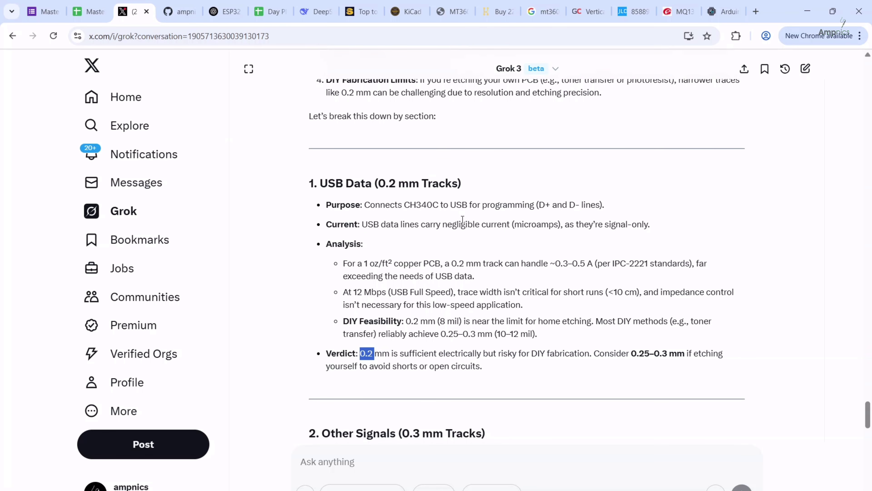
# Review Grok's analysis of the 0.3 mm signal, 0.5 mm sensor power and 1 mm boost converter tracks
pyautogui.scroll(-7, 462, 219)
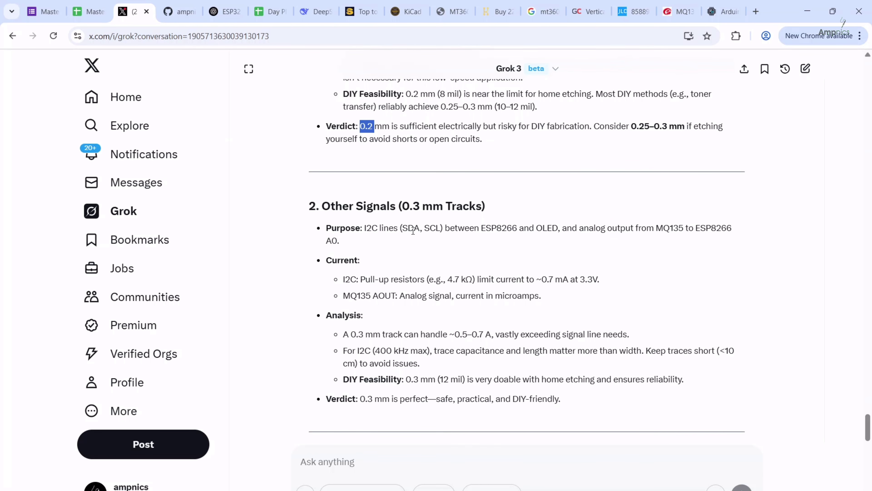
pyautogui.scroll(-2, 420, 241)
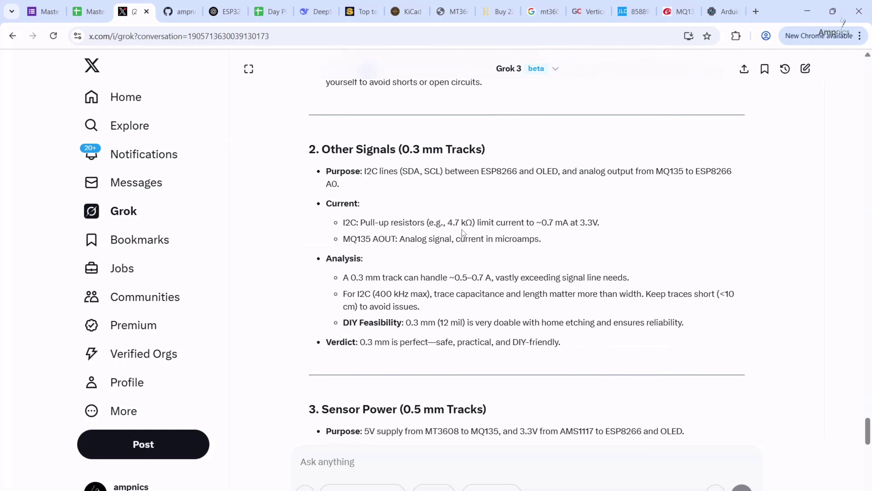
pyautogui.scroll(-8, 463, 233)
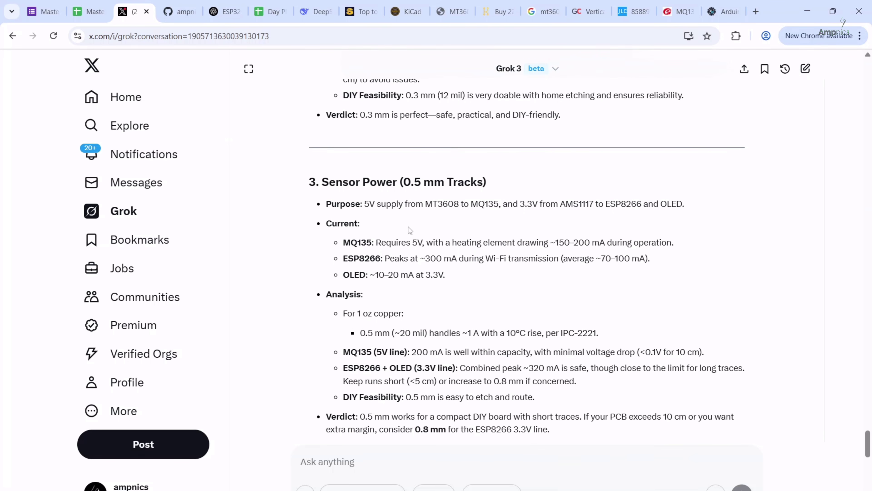
pyautogui.scroll(-4, 493, 199)
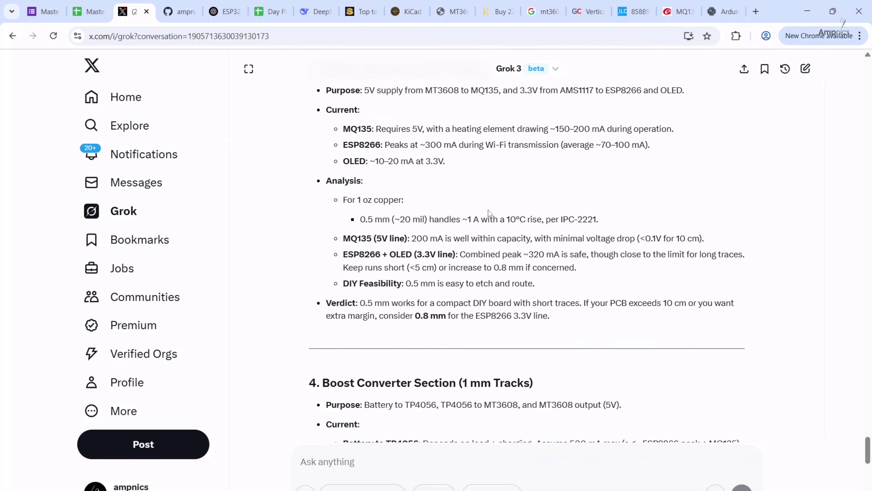
pyautogui.scroll(-10, 478, 220)
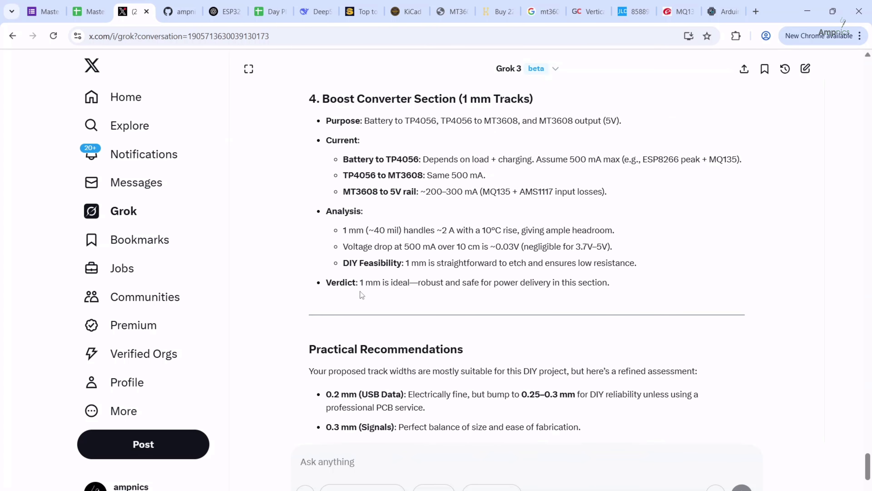
pyautogui.scroll(20, 562, 295)
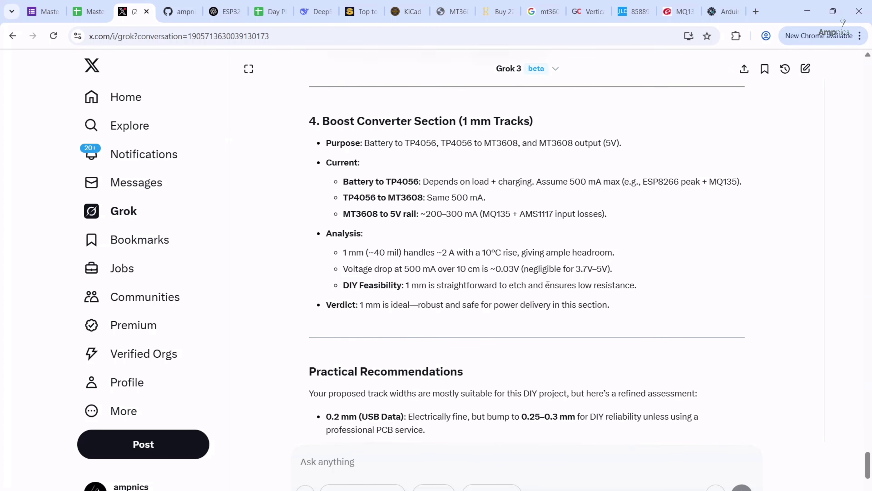
# Reread Grok's 0.5 mm sensor power analysis, marking 0.8 mm and 0.5 mm in its verdict, and recheck the 0.3 mm signal section
pyautogui.scroll(-10, 545, 277)
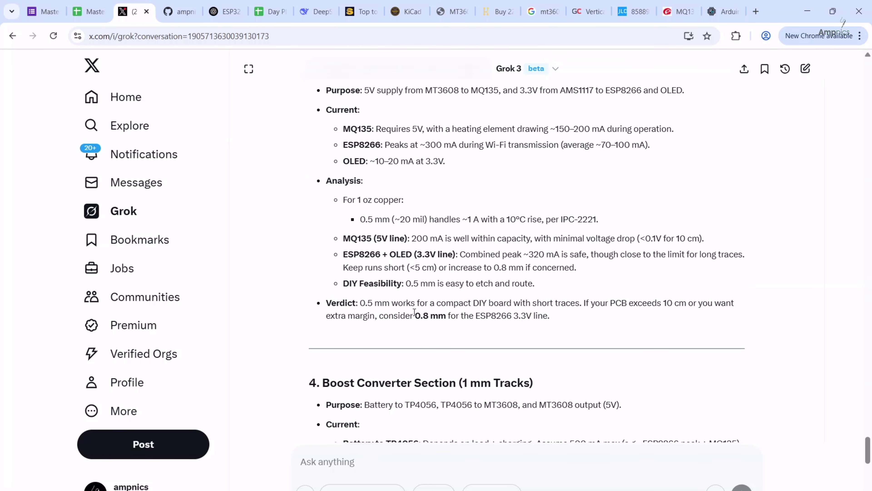
pyautogui.scroll(4, 375, 191)
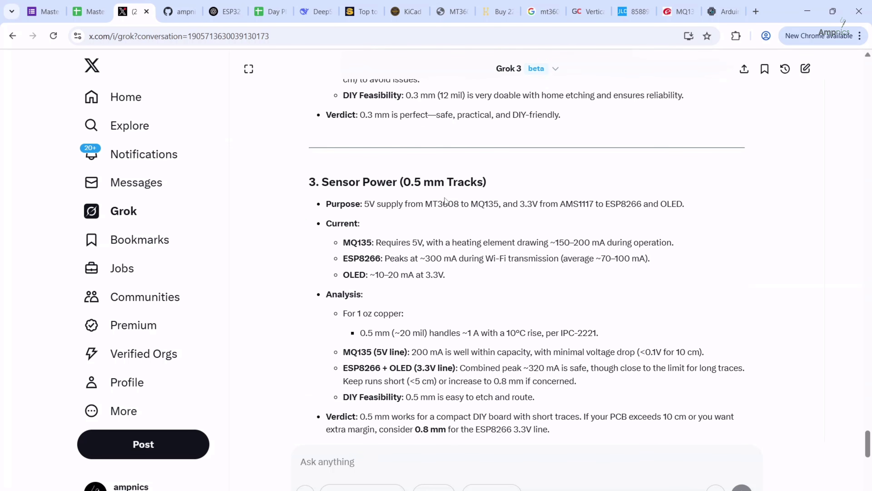
pyautogui.scroll(-4, 393, 197)
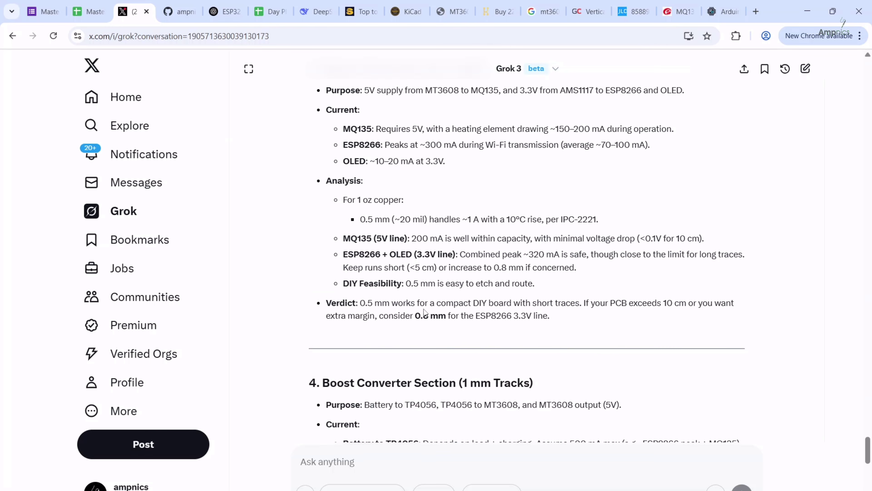
pyautogui.moveTo(415, 316); pyautogui.dragTo(444, 315)
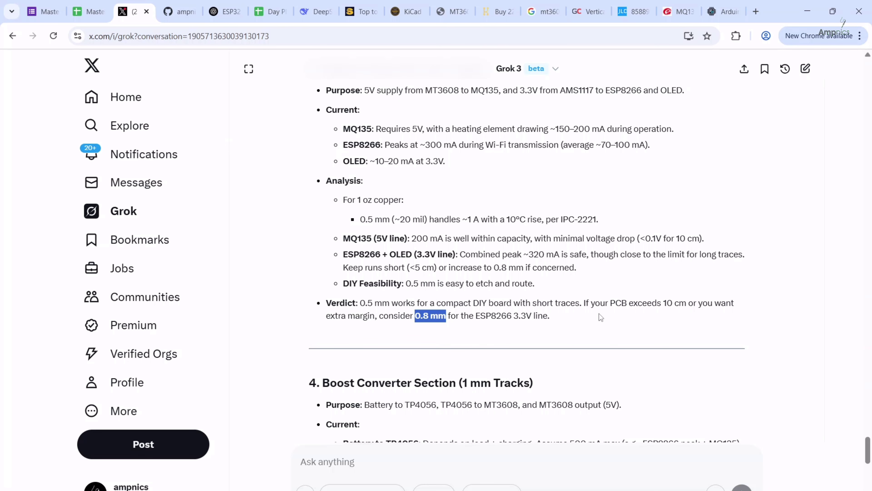
pyautogui.scroll(-2, 598, 314)
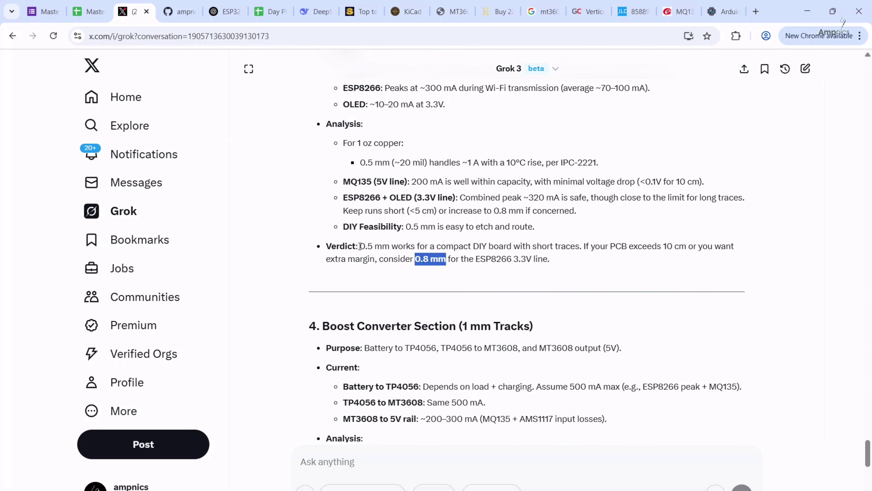
pyautogui.moveTo(359, 246); pyautogui.dragTo(390, 246)
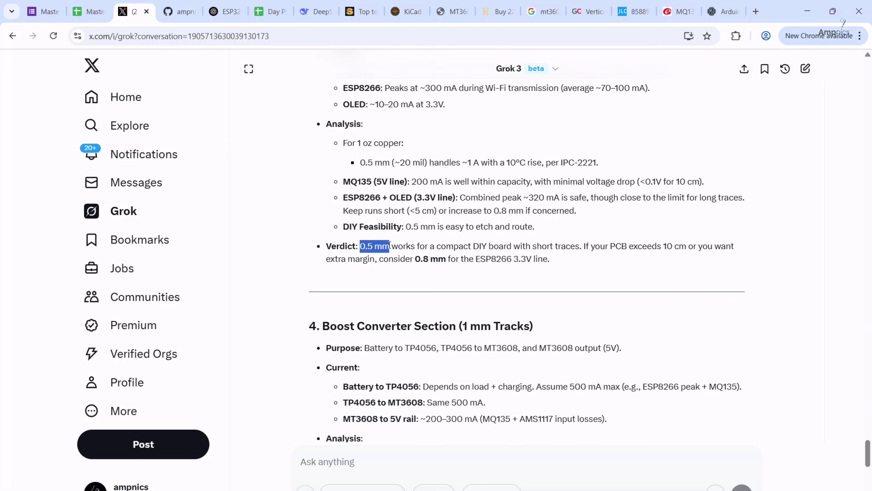
pyautogui.scroll(10, 411, 256)
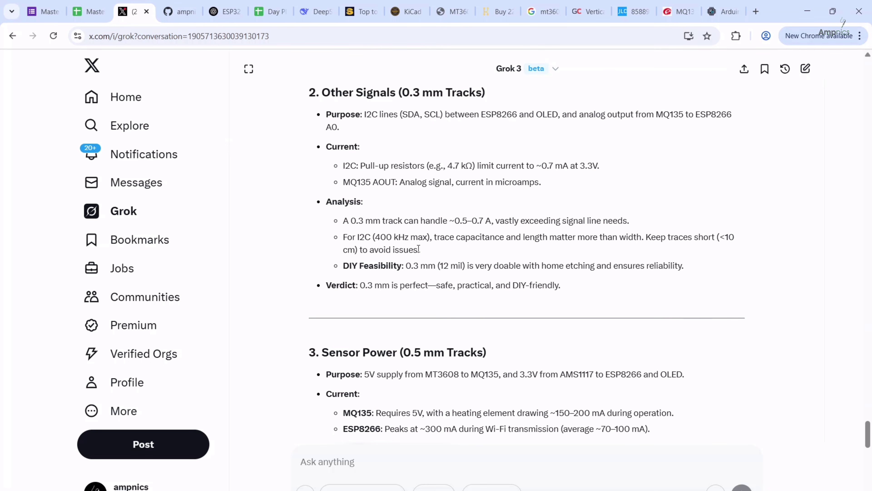
pyautogui.scroll(-5, 431, 245)
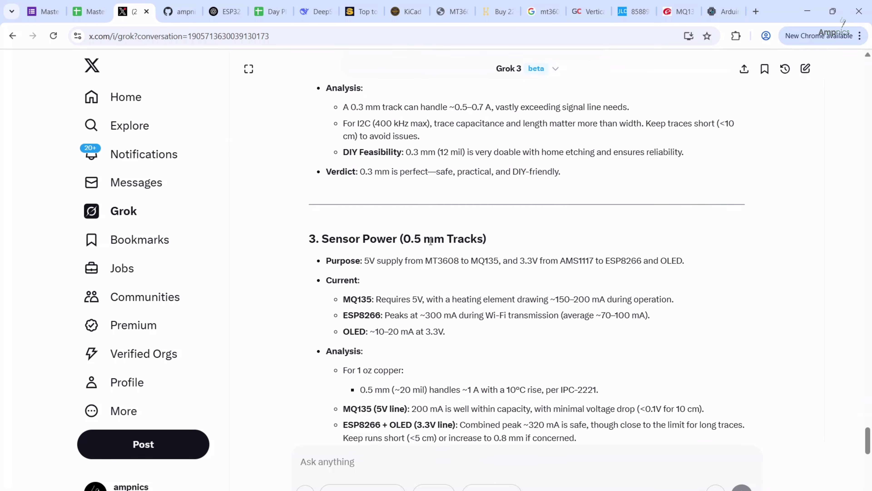
pyautogui.scroll(14, 431, 245)
pyautogui.scroll(7, 431, 242)
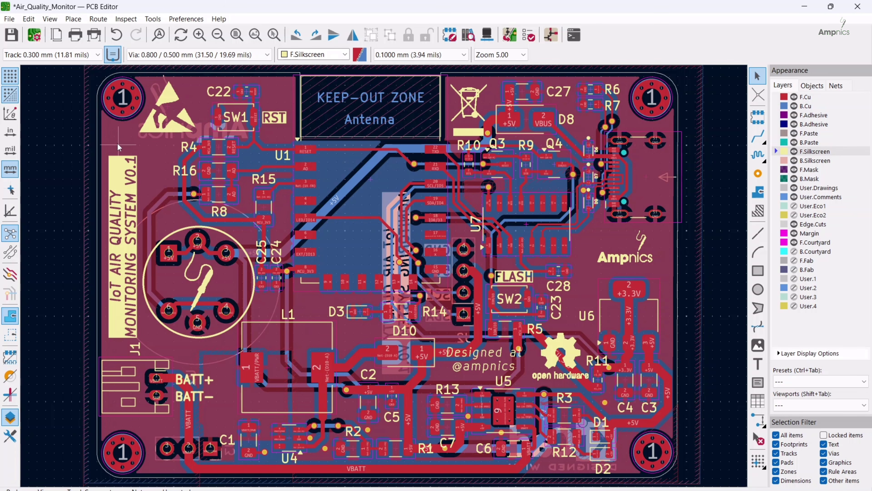
# In the PCB Editor, check the predefined track widths and examine the routing around U7, Q3, Q4 and the USB connector
pyautogui.click(72, 57)
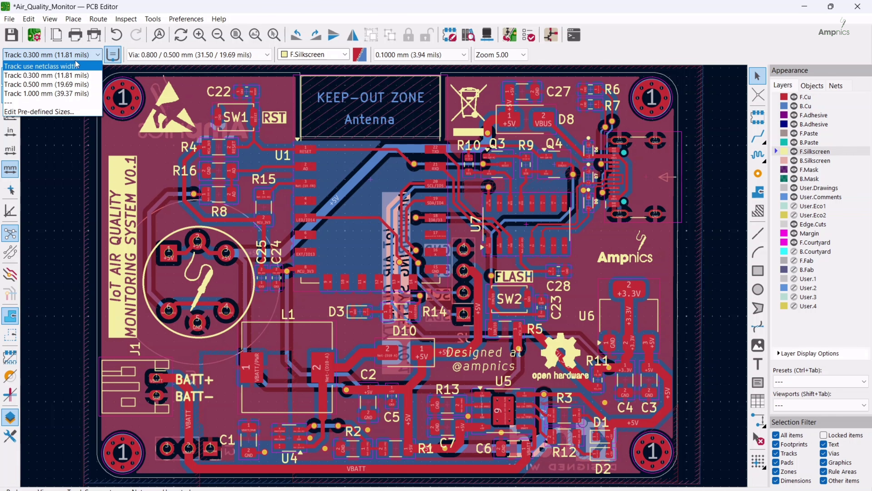
pyautogui.click(95, 182)
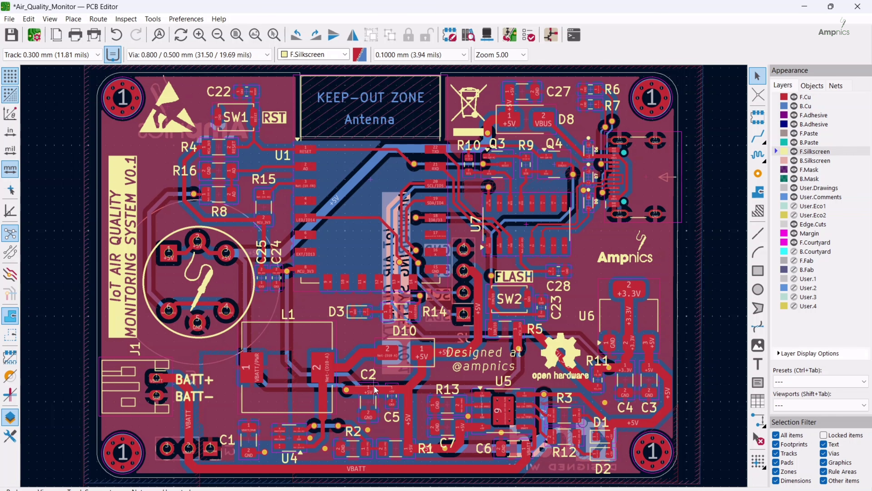
pyautogui.moveTo(374, 386)
pyautogui.mouseDown()
pyautogui.moveTo(394, 366)
pyautogui.moveTo(379, 397)
pyautogui.mouseUp()
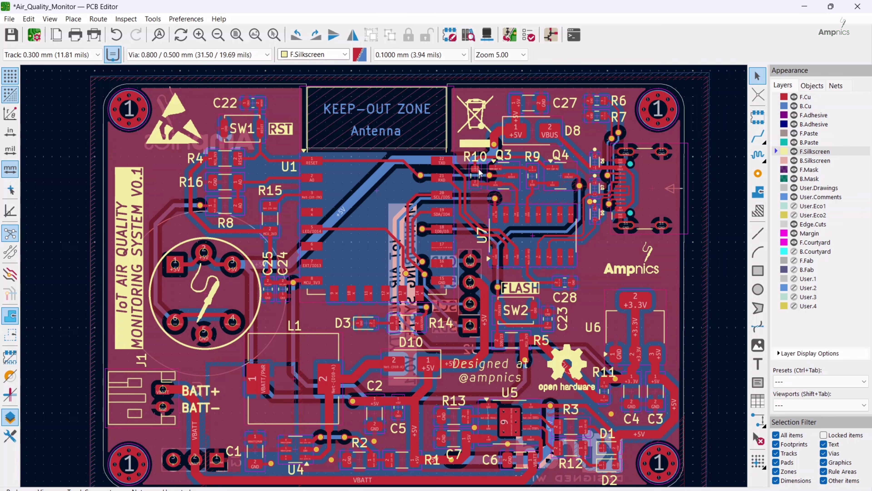
pyautogui.scroll(2, 506, 183)
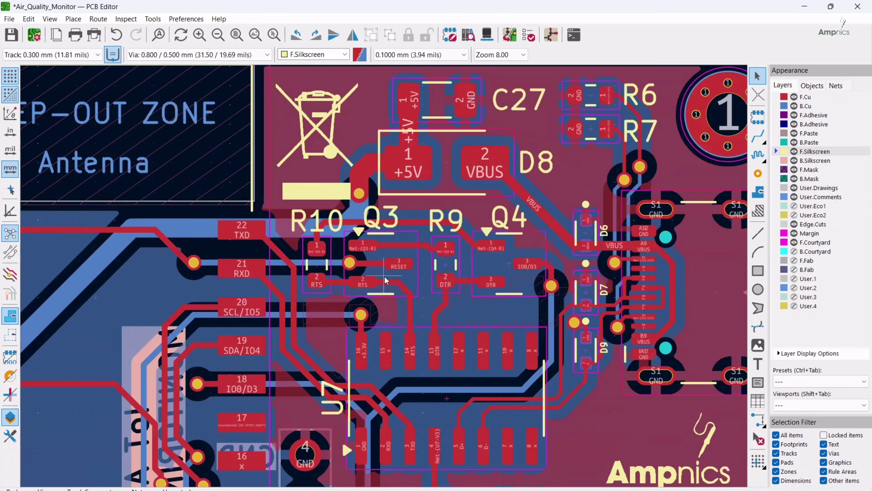
pyautogui.scroll(-2, 385, 280)
pyautogui.scroll(-2, 379, 239)
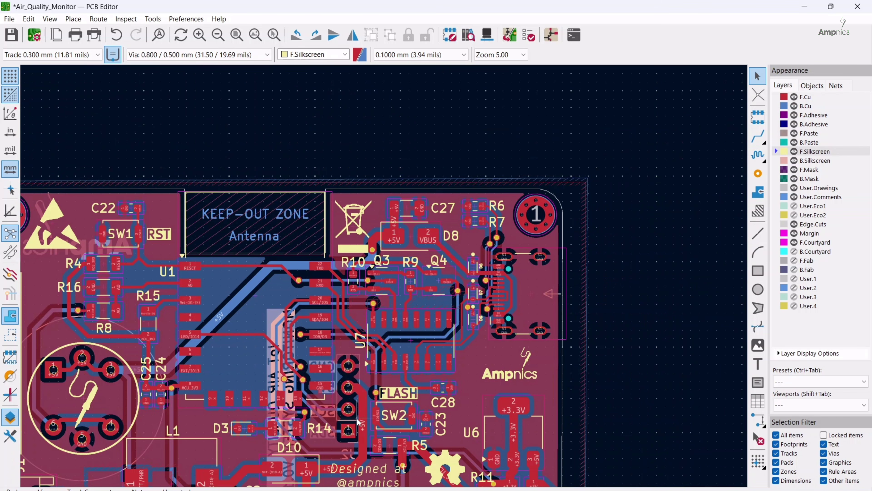
# Examine the tracks at the round six-pin sensor footprint and around U5 with its neighbouring resistors and capacitors
pyautogui.scroll(-4, 358, 422)
pyautogui.hscroll(-4, 284, 270)
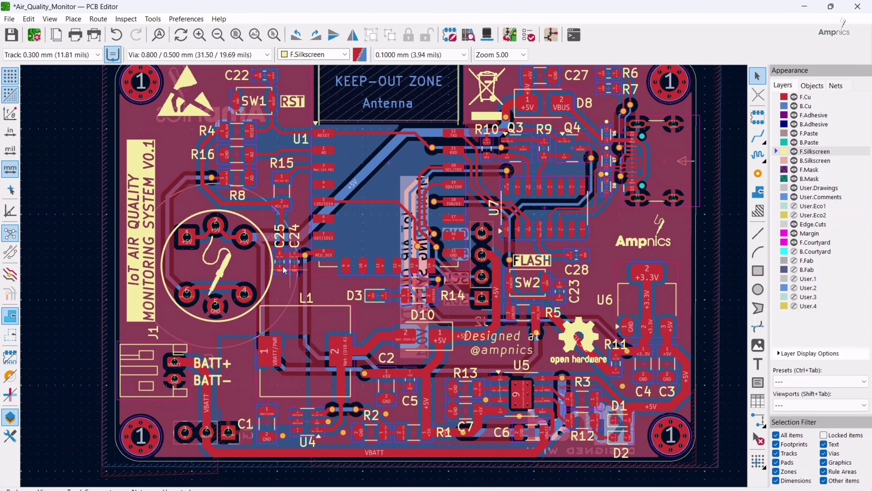
pyautogui.scroll(3, 283, 269)
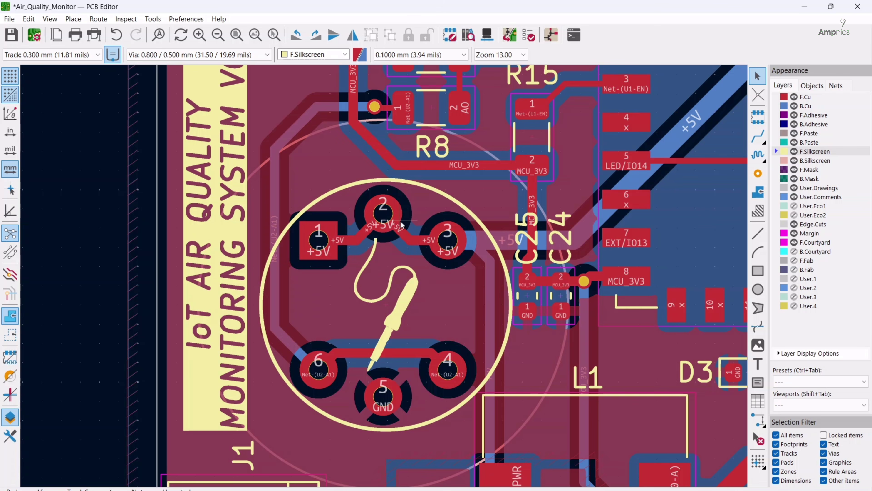
pyautogui.scroll(-2, 385, 277)
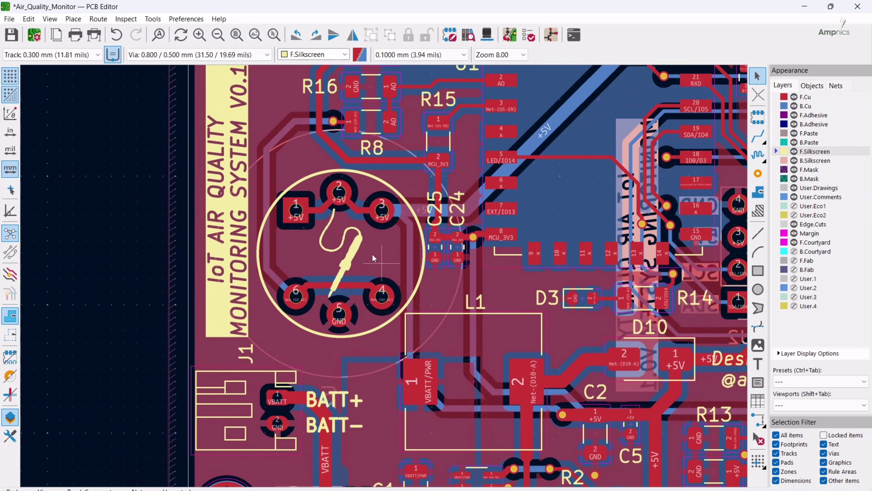
pyautogui.scroll(-5, 374, 259)
pyautogui.scroll(8, 403, 262)
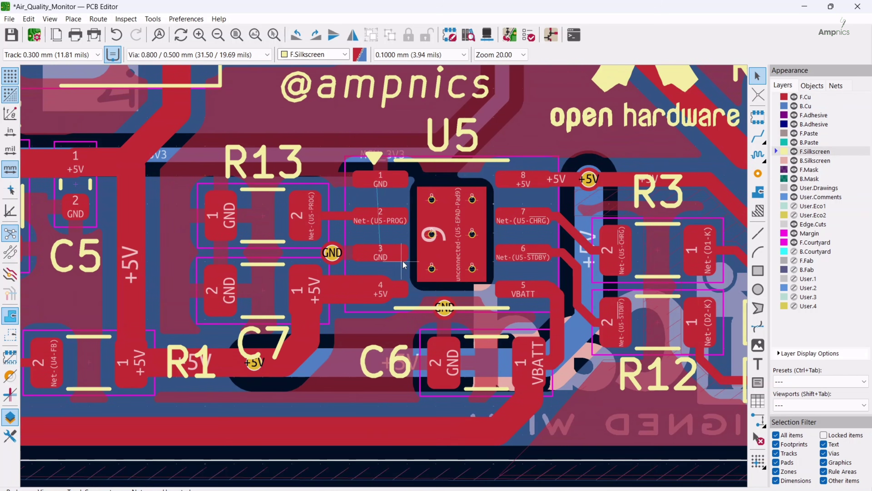
pyautogui.moveTo(403, 262); pyautogui.dragTo(379, 309)
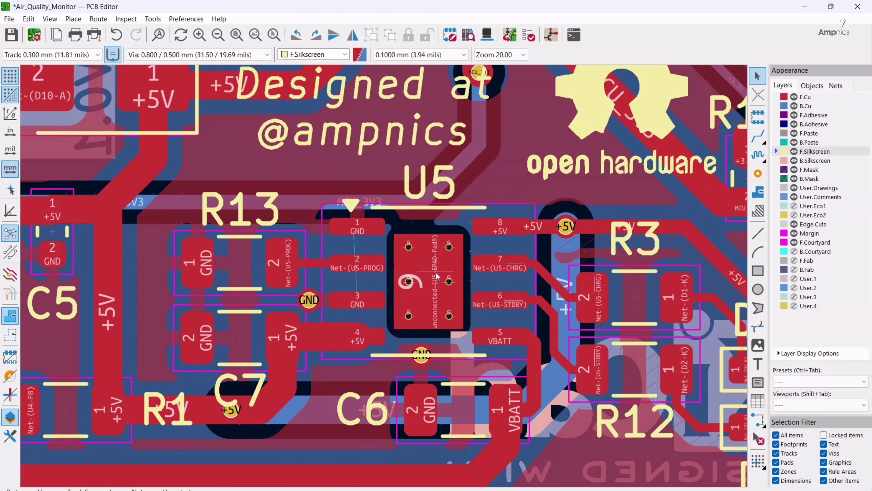
pyautogui.scroll(-5, 437, 276)
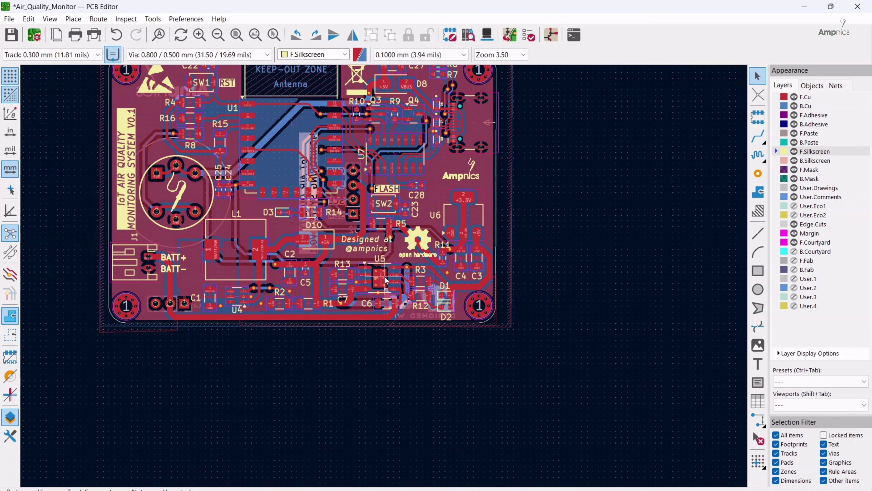
pyautogui.moveTo(336, 278); pyautogui.dragTo(416, 389)
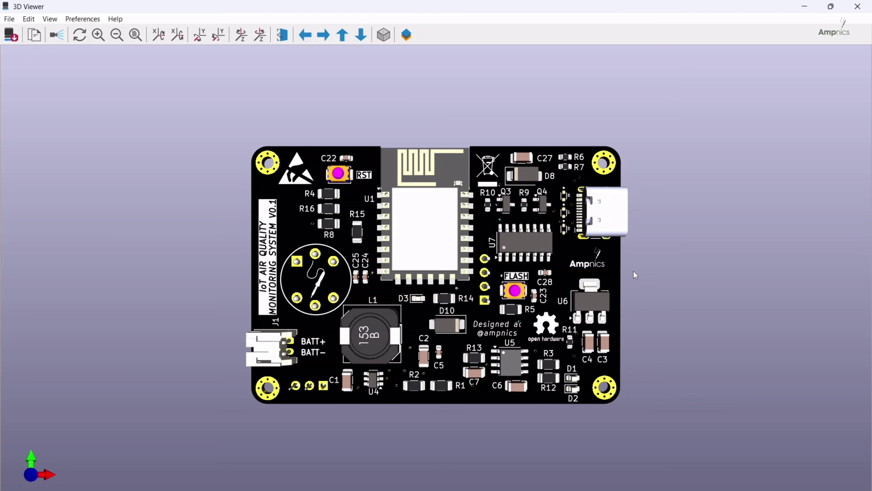
# Capture a screenshot of the complete board seen from above in the 3D Viewer
pyautogui.scroll(-1, 634, 271)
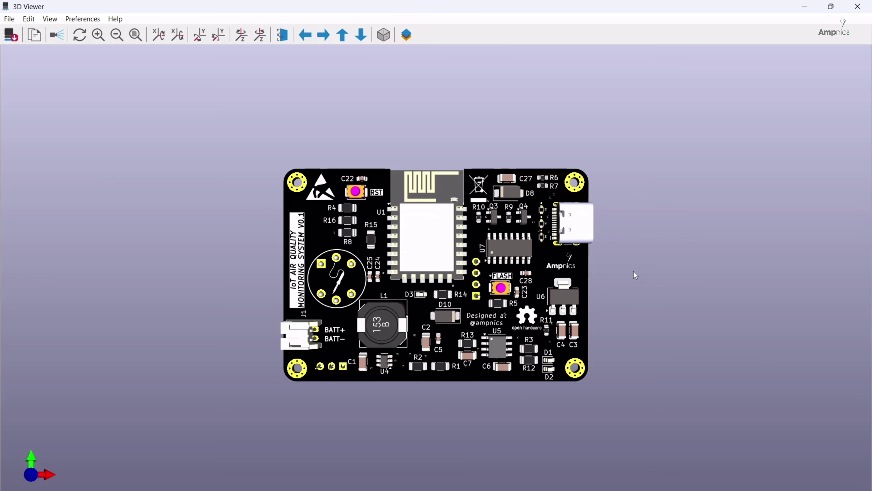
pyautogui.press('super+shift+s')
pyautogui.moveTo(71, 47); pyautogui.dragTo(826, 488)
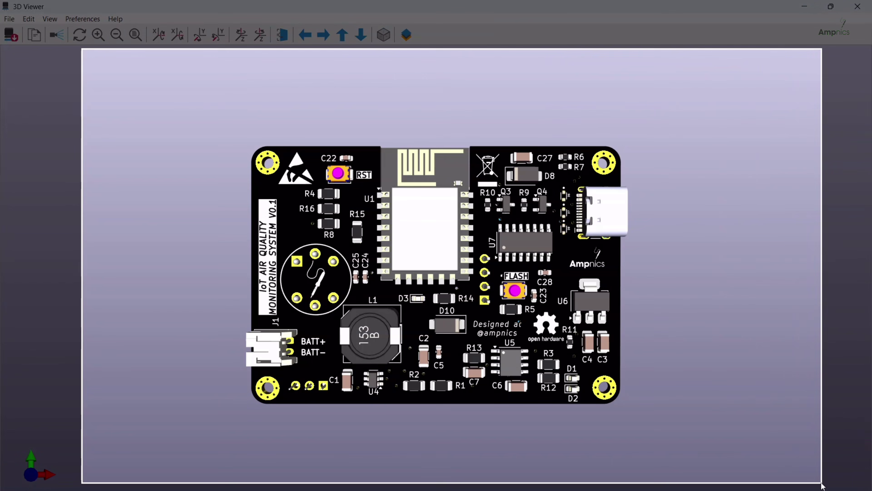
pyautogui.hotkey('alt', 'Tab')
pyautogui.click(306, 489)
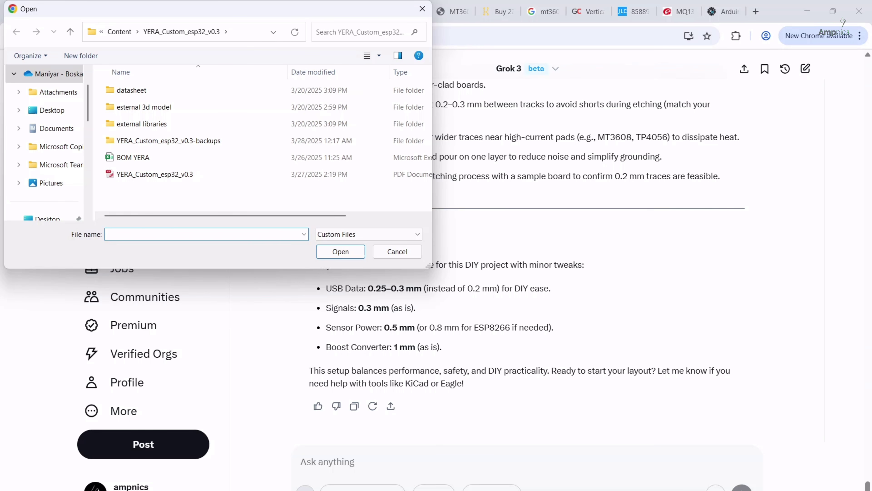
pyautogui.click(51, 183)
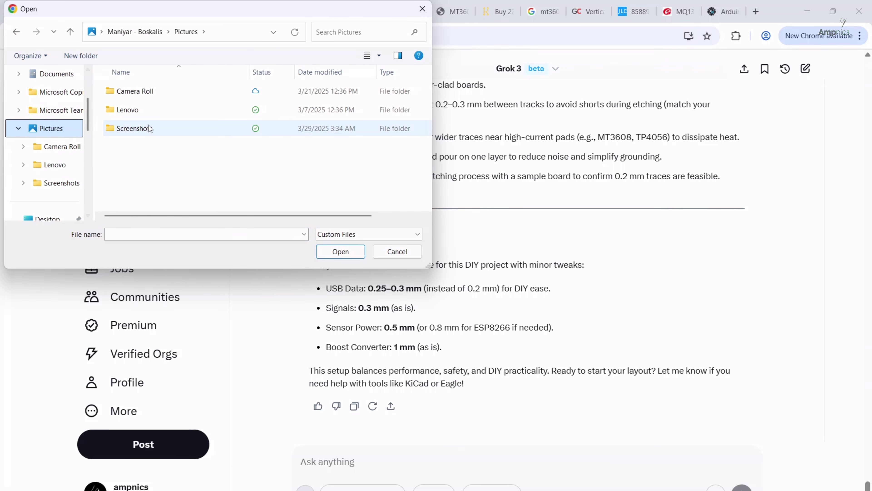
pyautogui.doubleClick(138, 132)
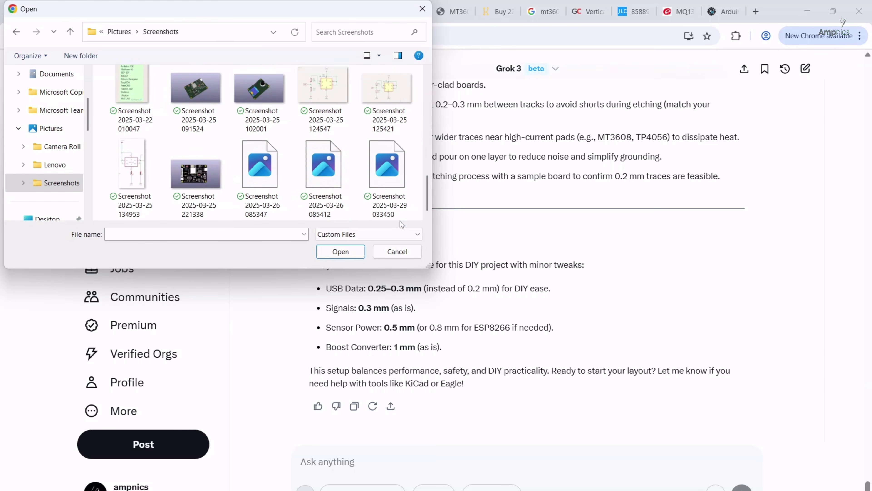
pyautogui.doubleClick(388, 164)
# Submit the prompt "My pcb is completed rate it on a scale of 10!" with the attached board image
pyautogui.write('My pcb is completed rate')
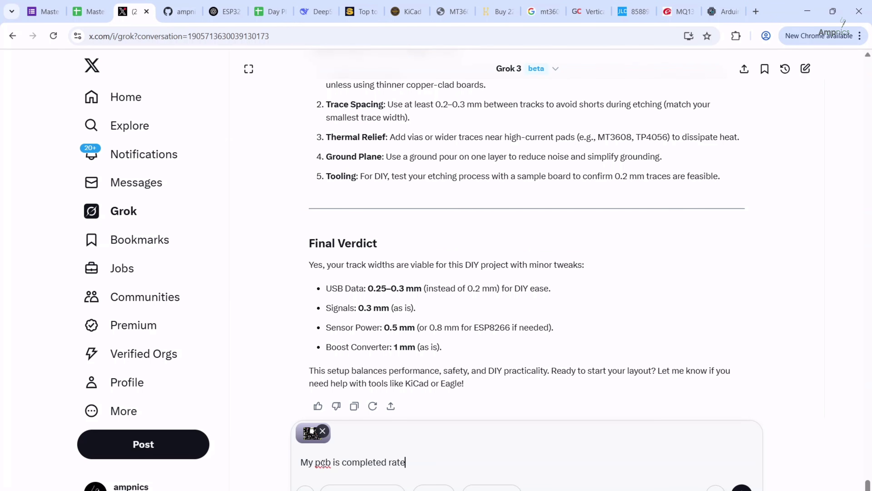
pyautogui.write(' it on a scale of 10!')
pyautogui.press('Return')
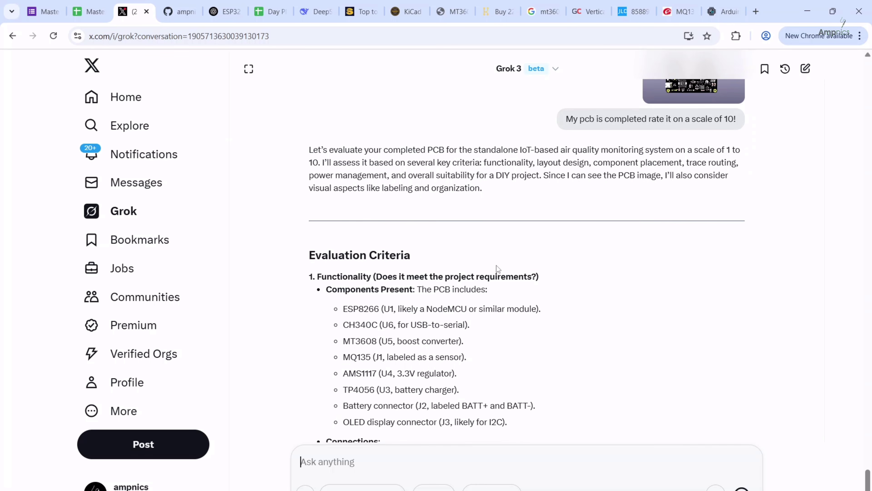
# Read Grok's functionality evaluation of the PCB, covering components present, connections, missing elements and score
pyautogui.scroll(-4, 447, 267)
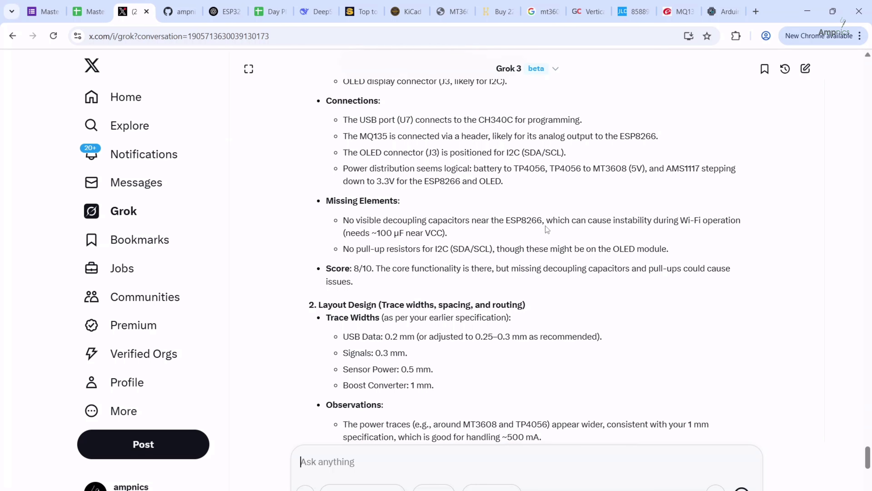
pyautogui.scroll(4, 634, 233)
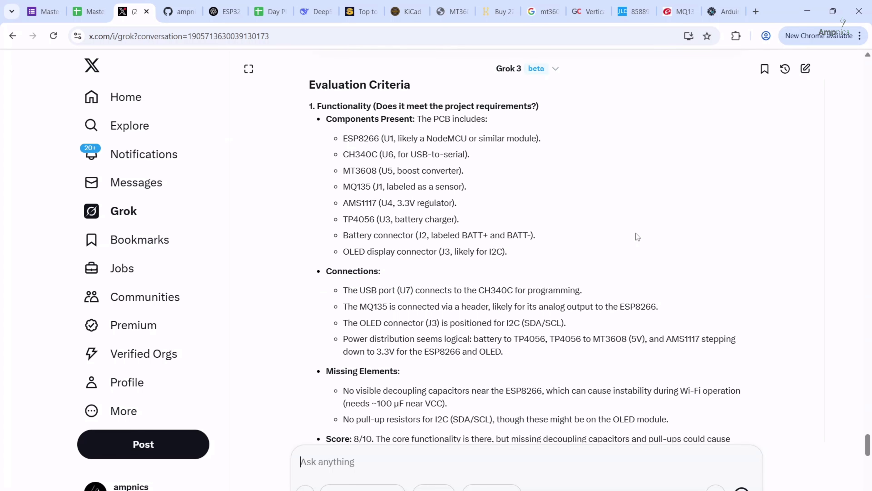
pyautogui.scroll(-3, 636, 233)
# Switch to the PCB Editor and inspect decoupling capacitors C24 and C25 beside the U1 module's MCU_3V3 pin
pyautogui.moveTo(571, 490)
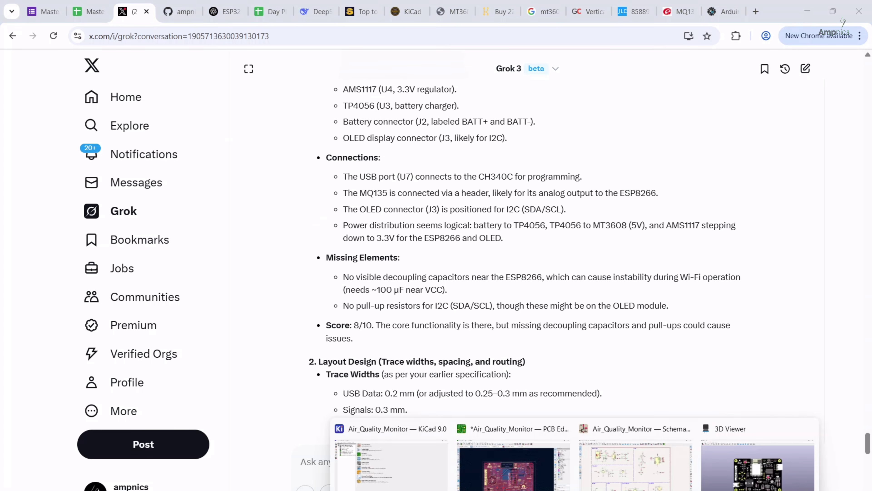
pyautogui.click(506, 478)
pyautogui.scroll(4, 357, 335)
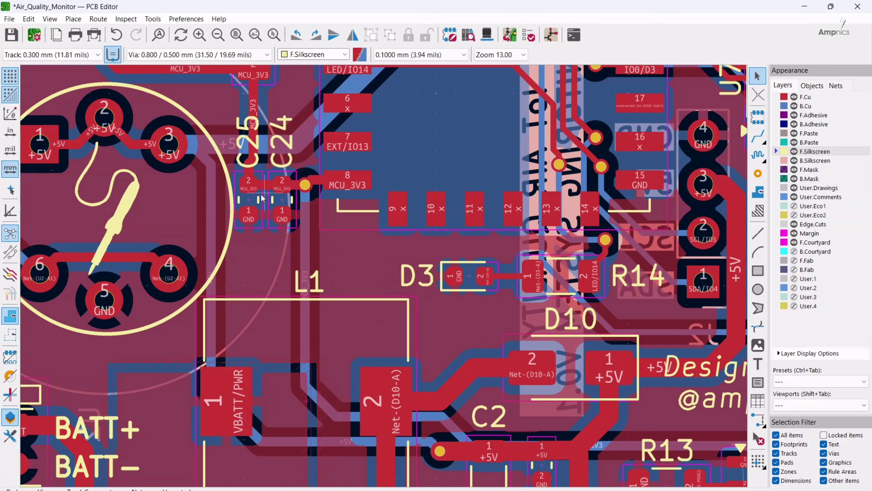
pyautogui.scroll(-4, 280, 211)
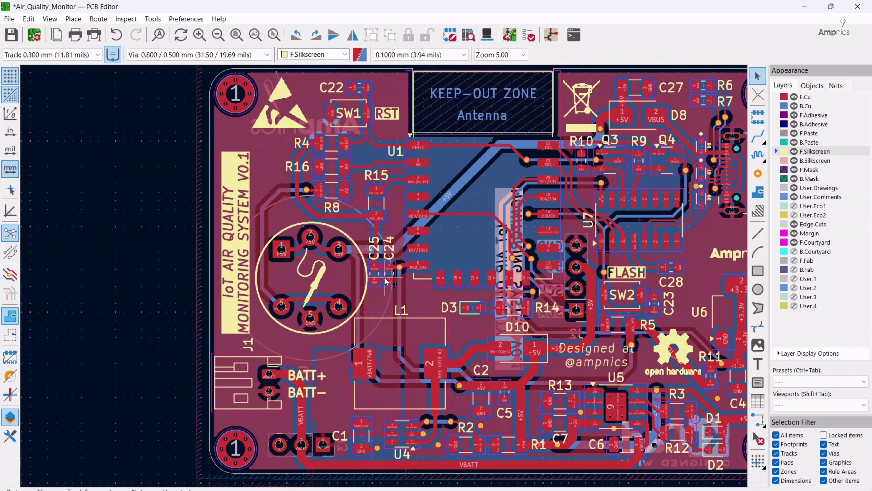
pyautogui.scroll(1, 340, 263)
pyautogui.moveTo(340, 263); pyautogui.dragTo(295, 248)
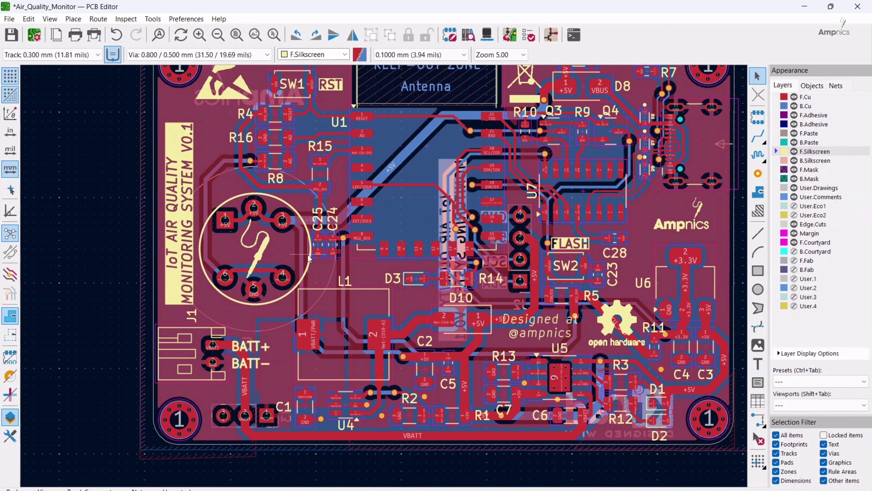
pyautogui.moveTo(581, 490)
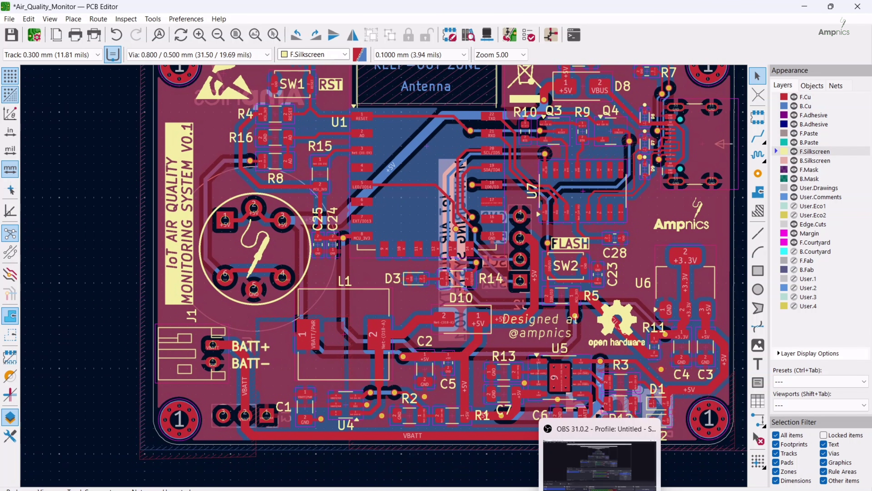
# Switch to Grok in the browser and skim the whole PCB evaluation, from the functionality criteria to the conclusion
pyautogui.click(531, 487)
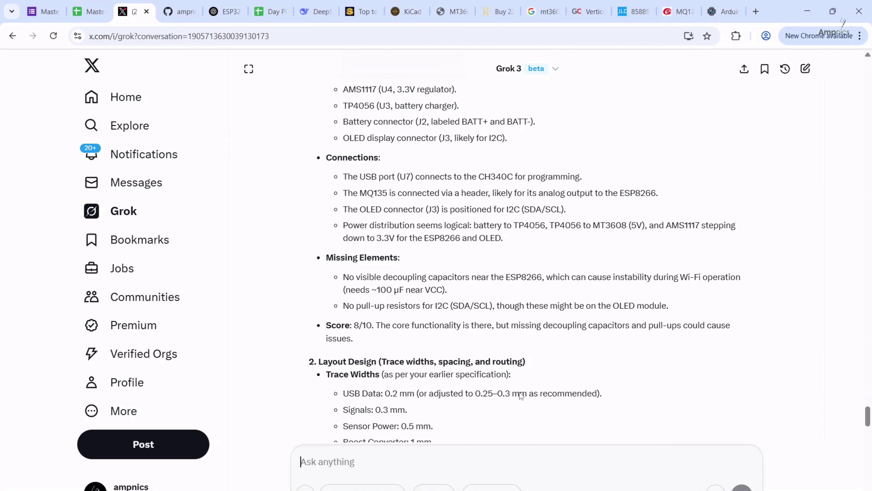
pyautogui.scroll(-20, 410, 233)
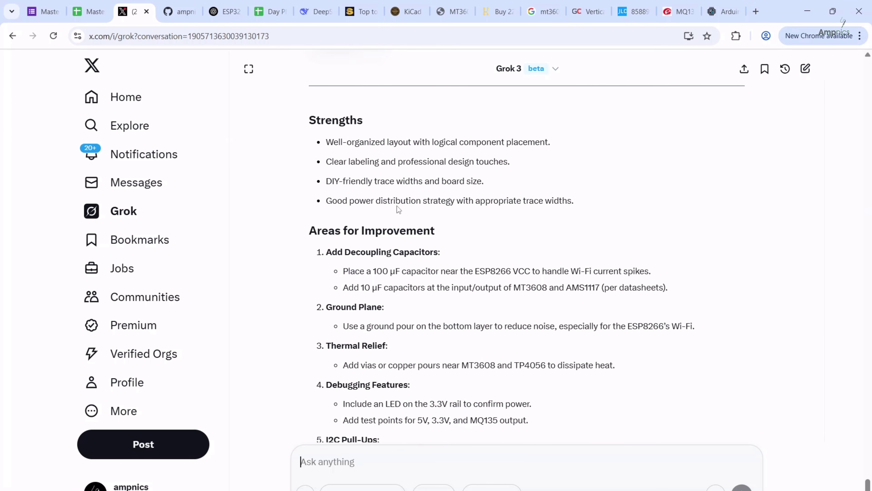
pyautogui.scroll(-1, 398, 205)
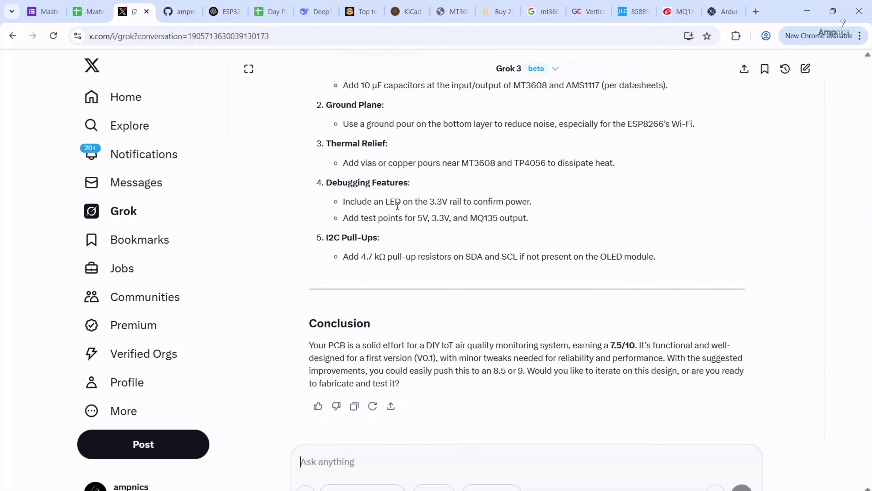
pyautogui.scroll(15, 398, 205)
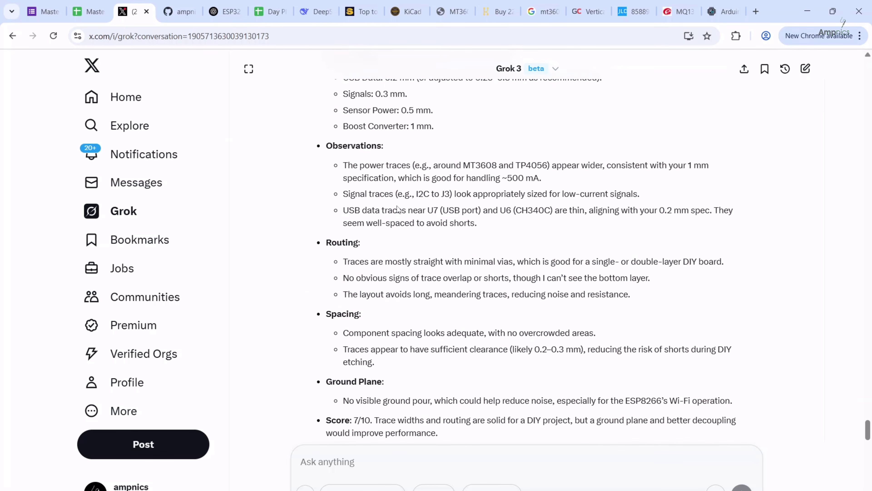
pyautogui.scroll(12, 397, 207)
pyautogui.scroll(-7, 397, 206)
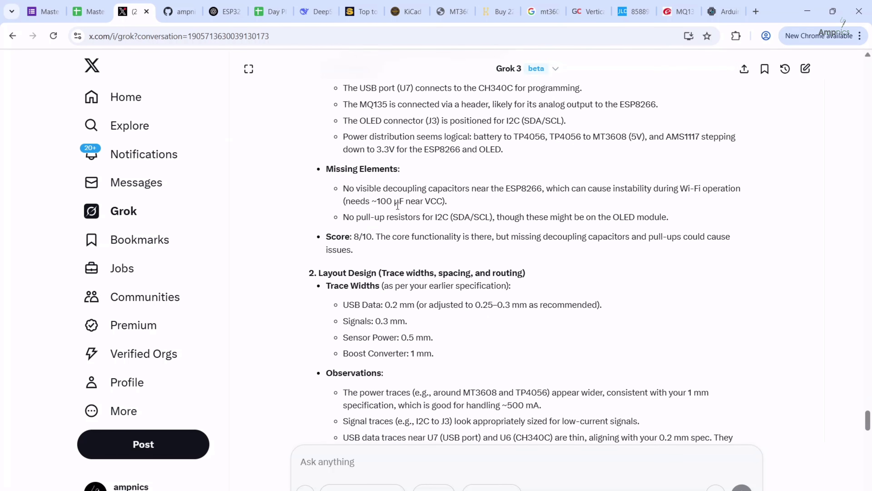
pyautogui.scroll(-18, 398, 206)
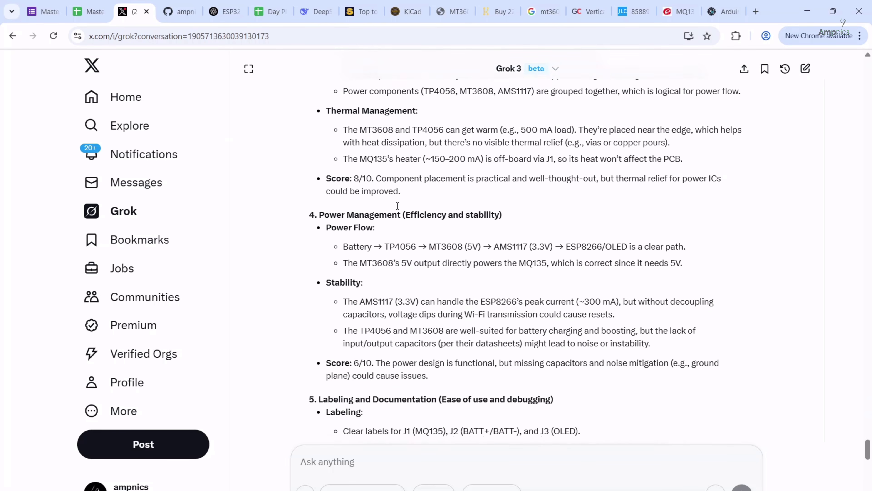
pyautogui.scroll(-5, 398, 206)
pyautogui.scroll(12, 398, 208)
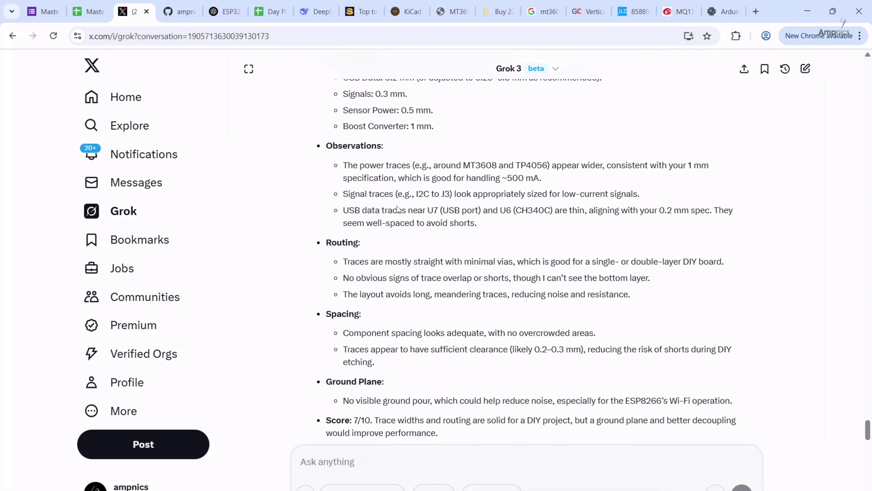
pyautogui.scroll(10, 397, 208)
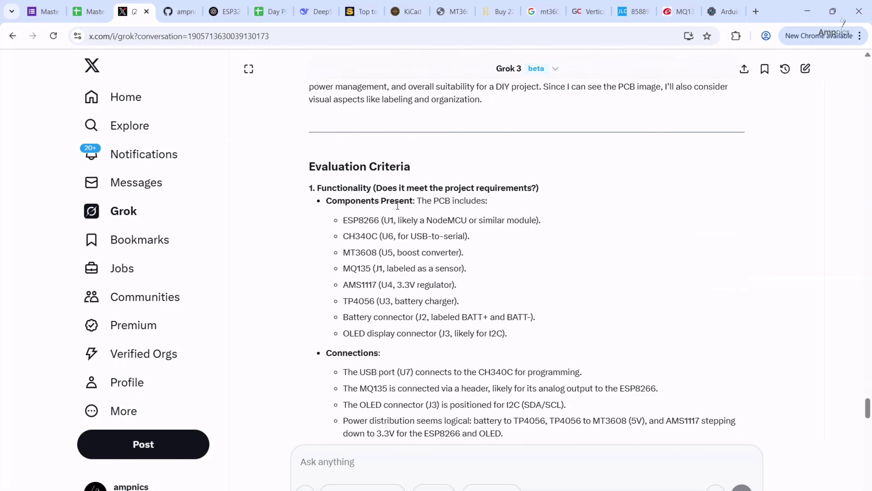
# Read Grok's remarks on missing elements and its layout design review, covering trace widths, routing, spacing and ground plane
pyautogui.scroll(-6, 398, 206)
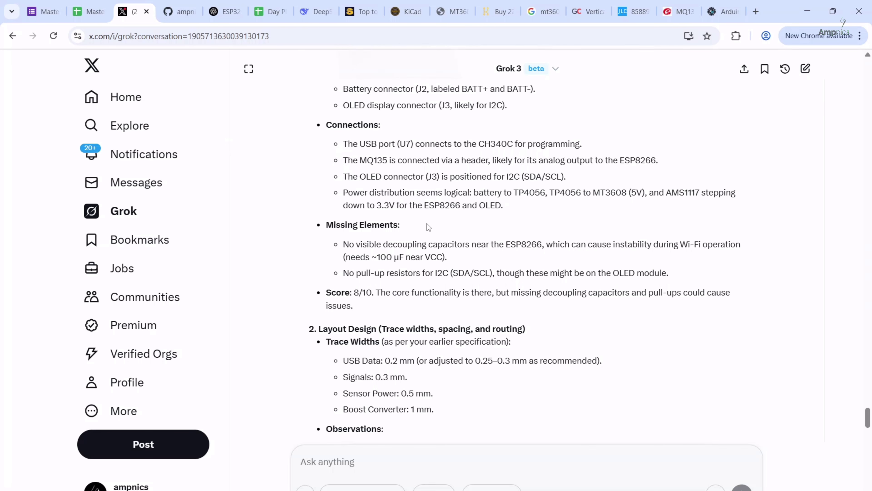
pyautogui.scroll(-3, 428, 225)
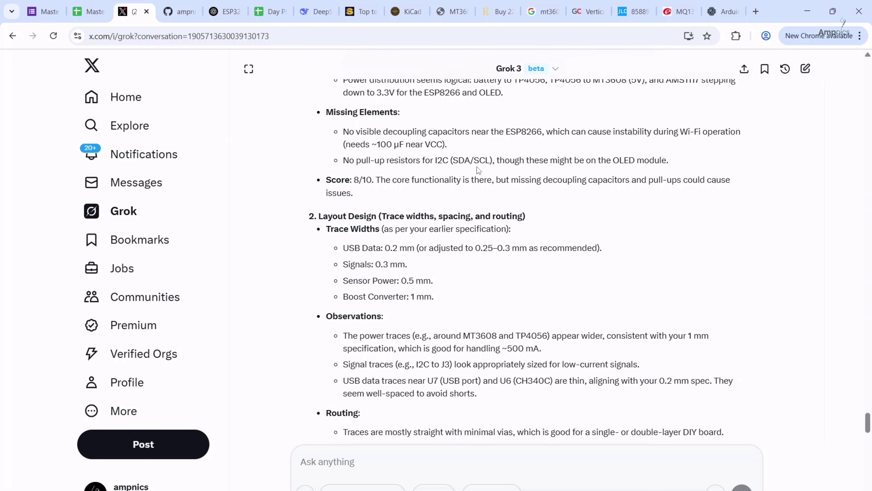
pyautogui.scroll(-3, 490, 166)
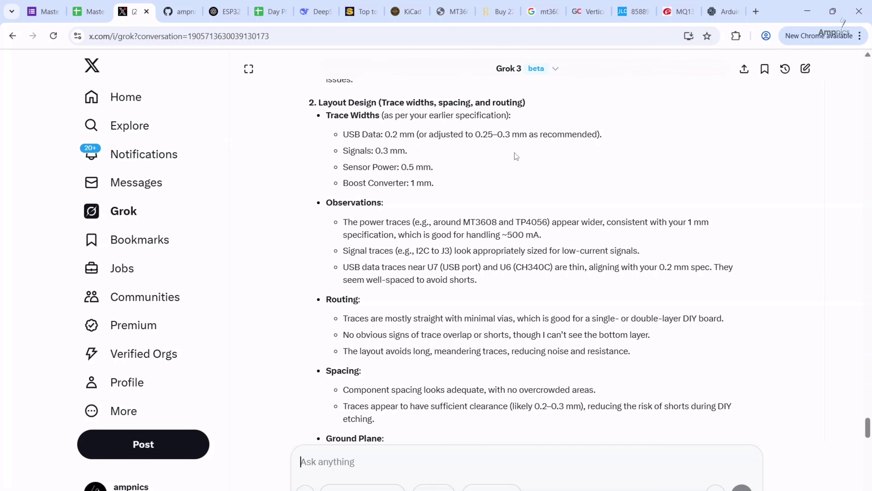
pyautogui.scroll(-2, 514, 154)
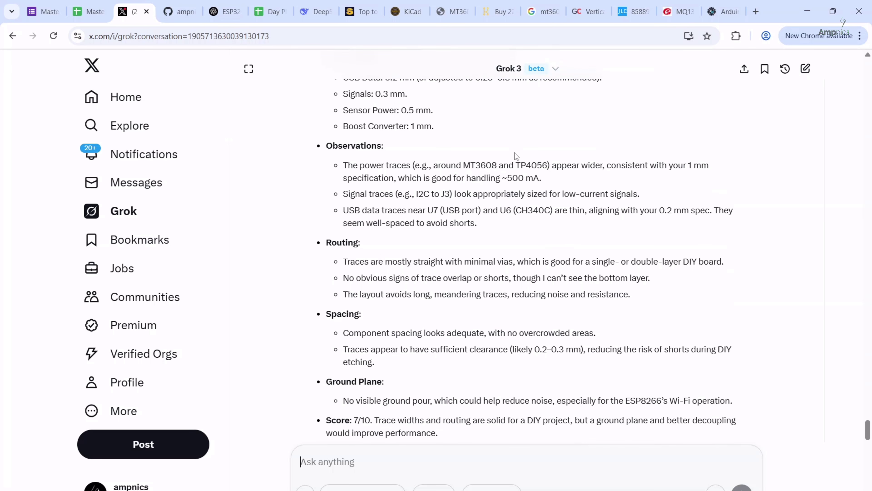
pyautogui.scroll(-4, 514, 152)
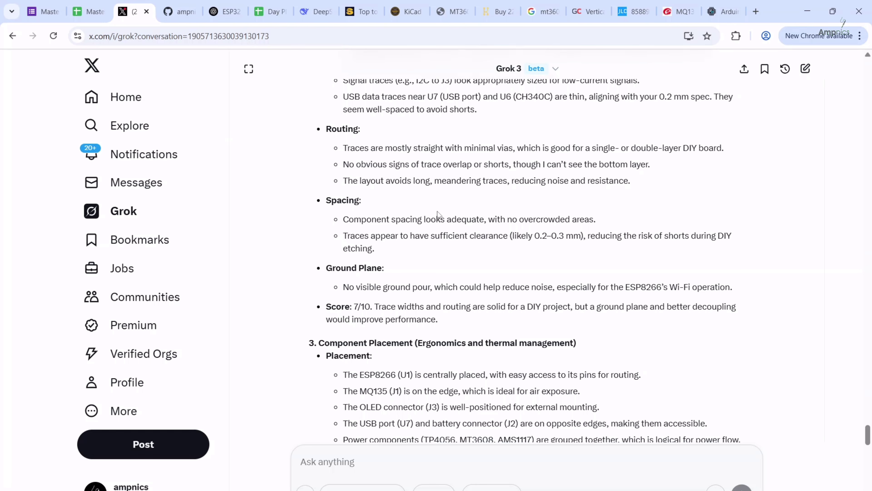
pyautogui.scroll(-2, 438, 217)
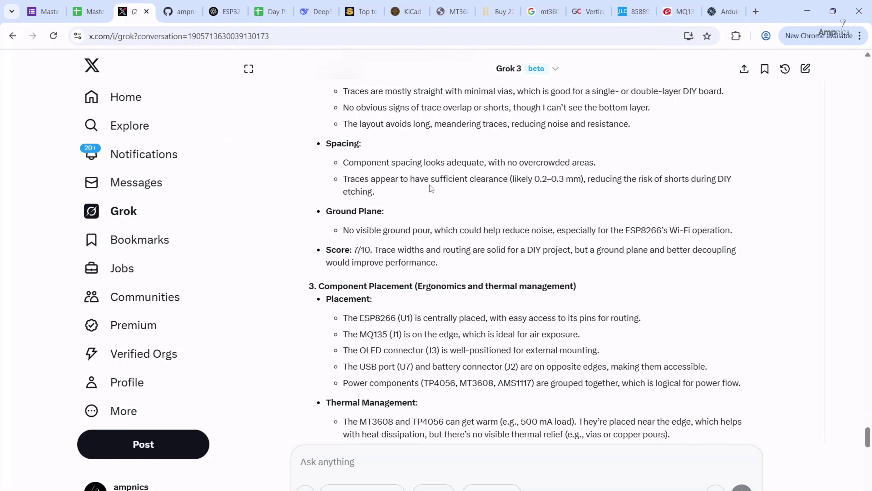
pyautogui.scroll(-2, 429, 188)
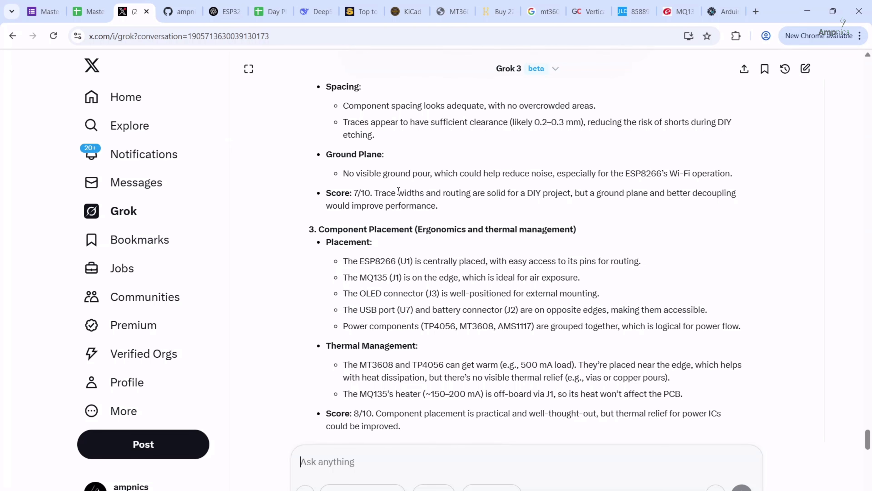
# Read Grok's component placement section, covering part positions, thermal management and score
pyautogui.scroll(-2, 378, 175)
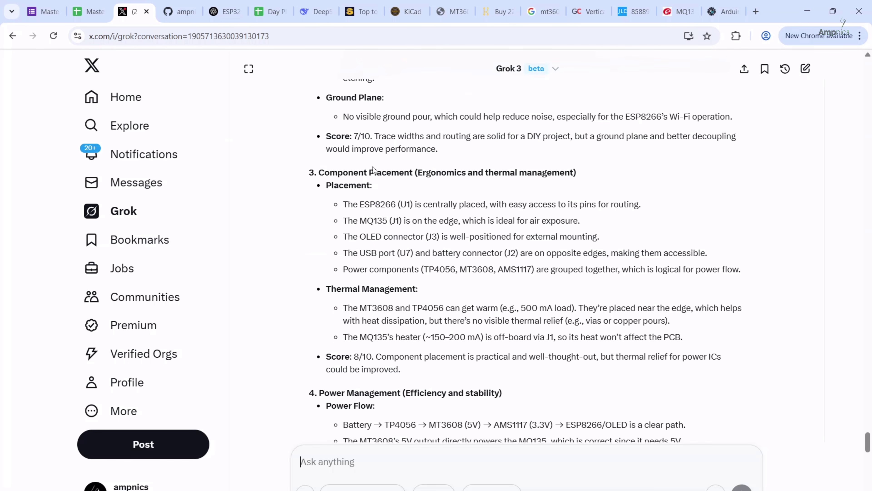
pyautogui.scroll(-2, 404, 176)
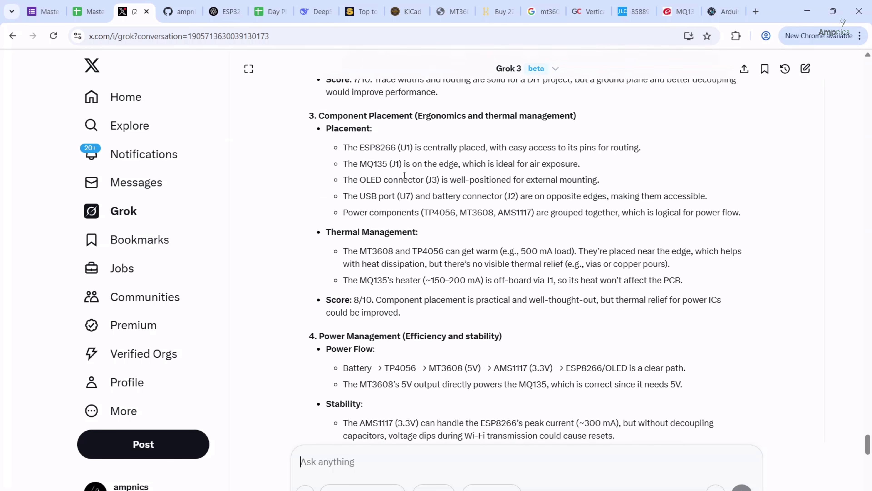
pyautogui.scroll(2, 368, 165)
pyautogui.scroll(-2, 367, 141)
pyautogui.scroll(-4, 368, 142)
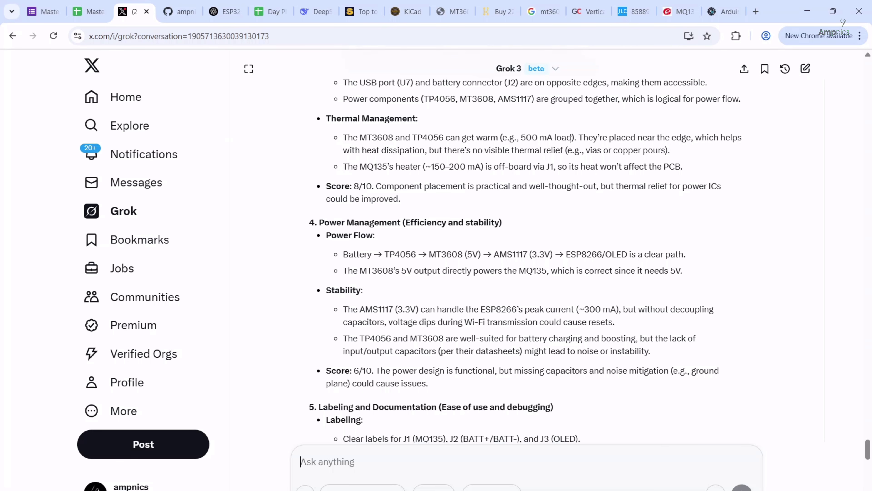
# Read Grok's power management, labeling and documentation, and DIY suitability sections of the PCB evaluation
pyautogui.scroll(-2, 558, 148)
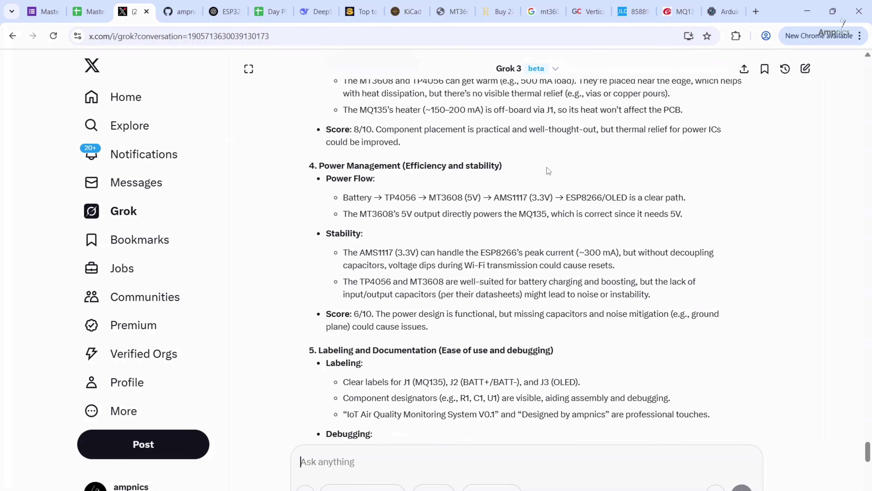
pyautogui.scroll(-4, 548, 171)
pyautogui.scroll(-2, 507, 189)
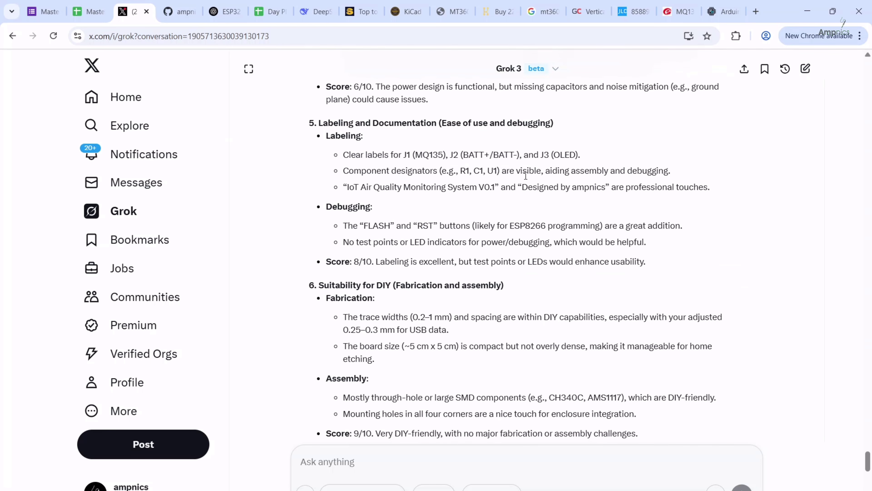
pyautogui.scroll(-7, 516, 160)
pyautogui.scroll(2, 535, 161)
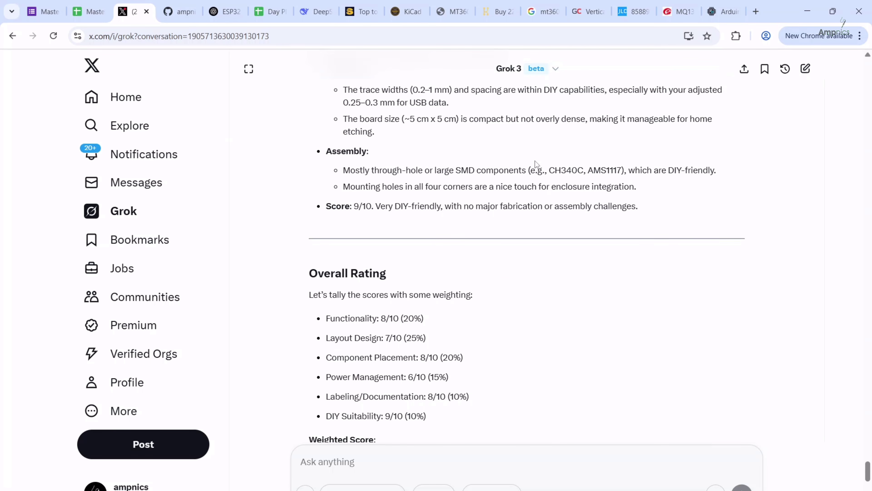
pyautogui.scroll(2, 535, 161)
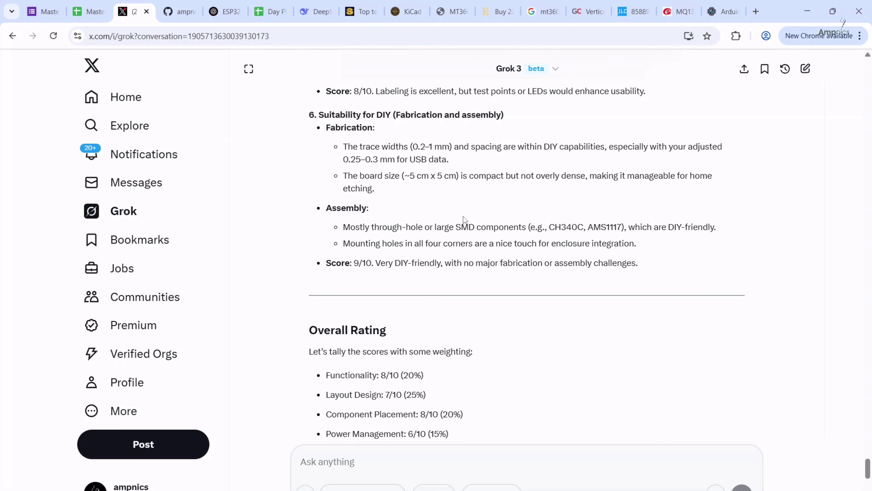
pyautogui.scroll(-7, 463, 216)
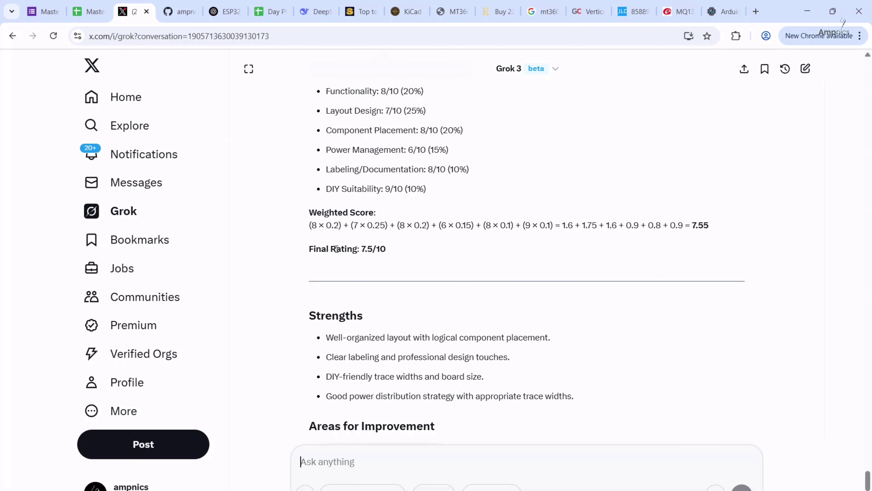
# Highlight the final rating in Grok's answer and review the weighted category scores behind it
pyautogui.moveTo(359, 249); pyautogui.dragTo(404, 254)
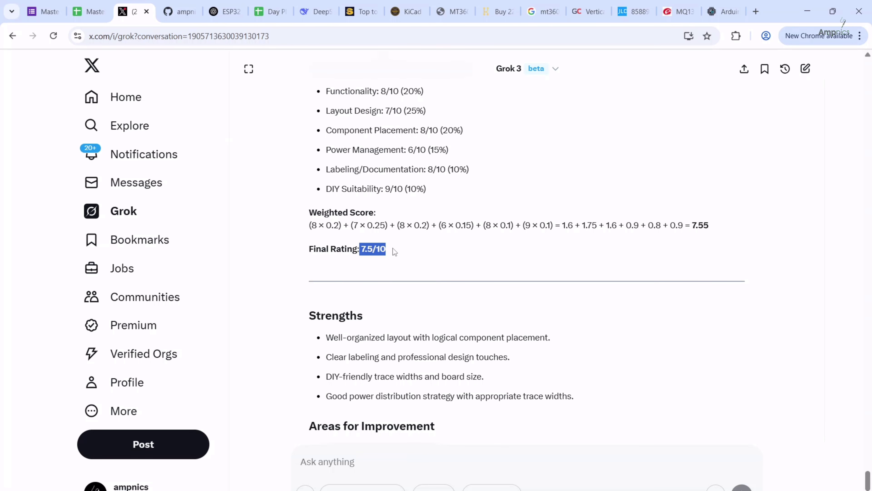
pyautogui.scroll(8, 472, 202)
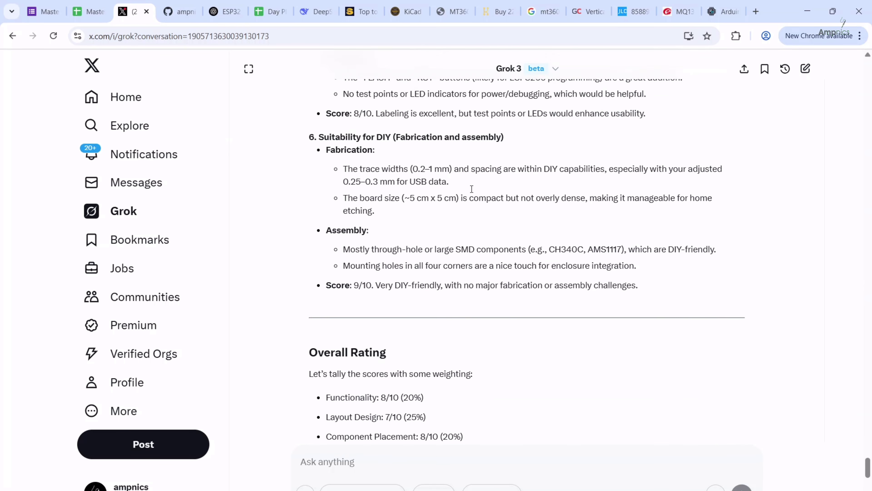
pyautogui.scroll(4, 471, 188)
pyautogui.scroll(-9, 460, 203)
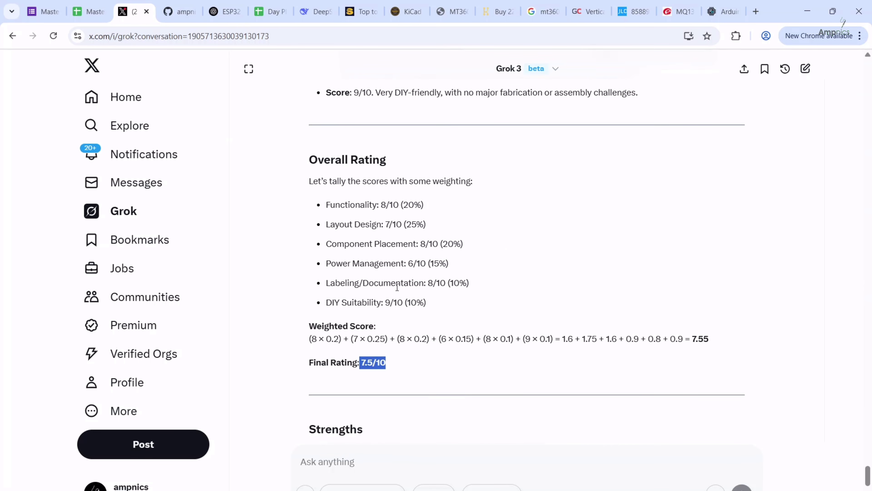
pyautogui.scroll(-3, 397, 288)
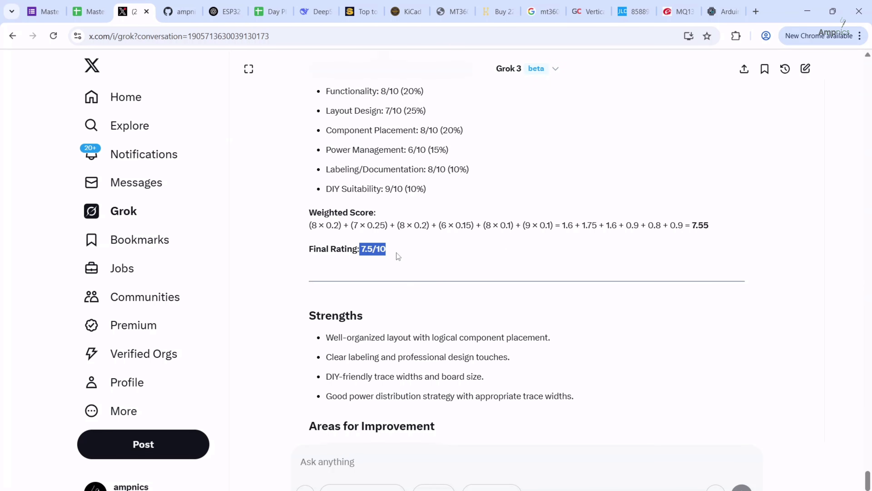
pyautogui.moveTo(360, 249); pyautogui.dragTo(388, 250)
pyautogui.click(400, 249)
pyautogui.scroll(-2, 385, 201)
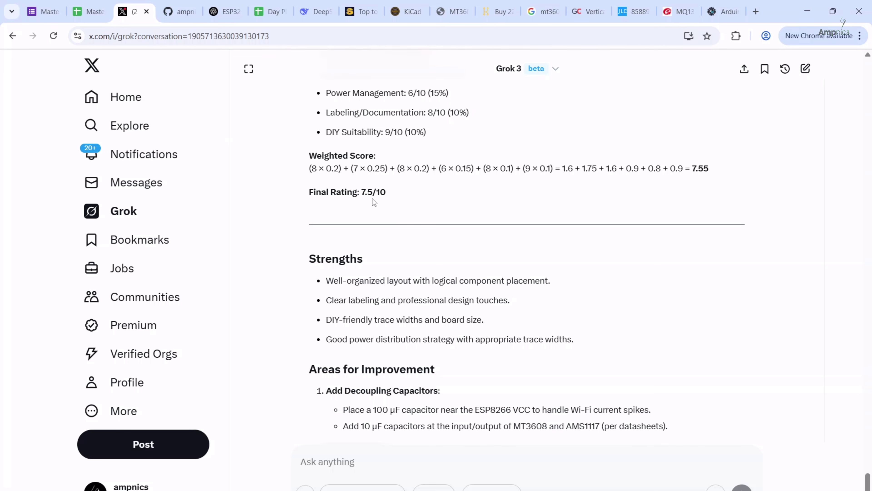
# Review Grok's strengths, areas for improvement and conclusion, and look back through the evaluation and earlier track width recommendations
pyautogui.scroll(-10, 369, 210)
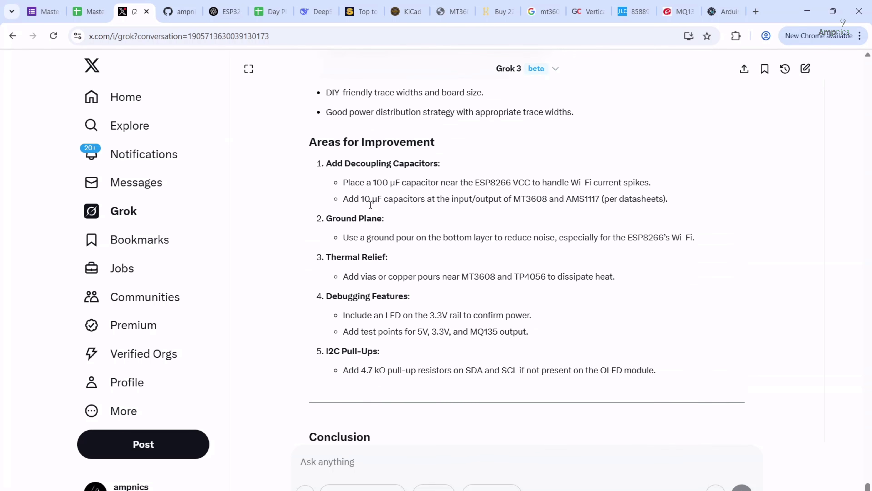
pyautogui.scroll(10, 370, 206)
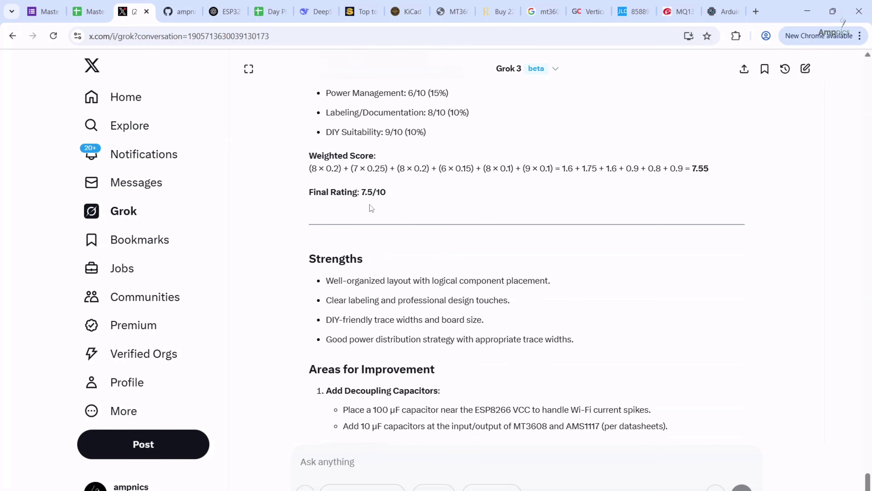
pyautogui.scroll(-12, 370, 203)
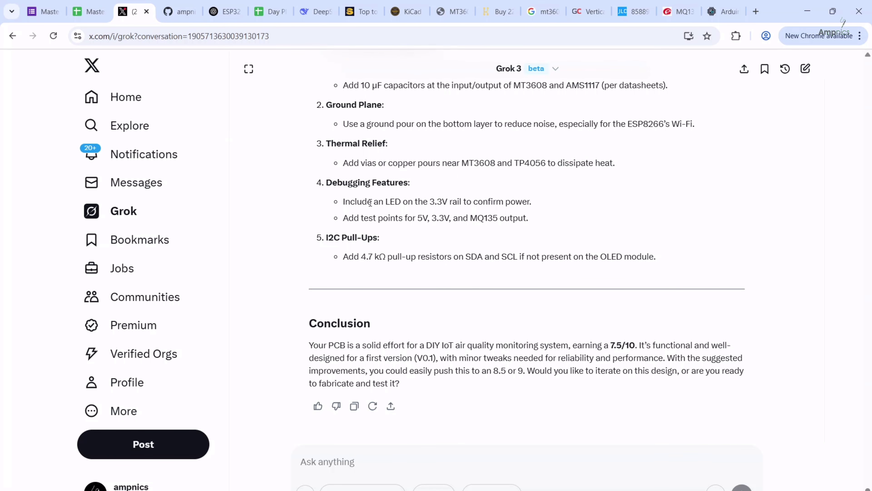
pyautogui.scroll(20, 465, 219)
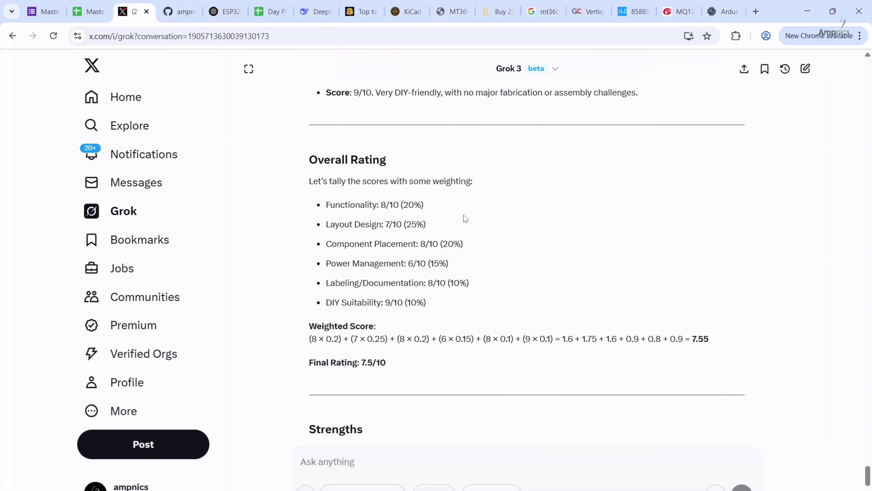
pyautogui.scroll(20, 465, 218)
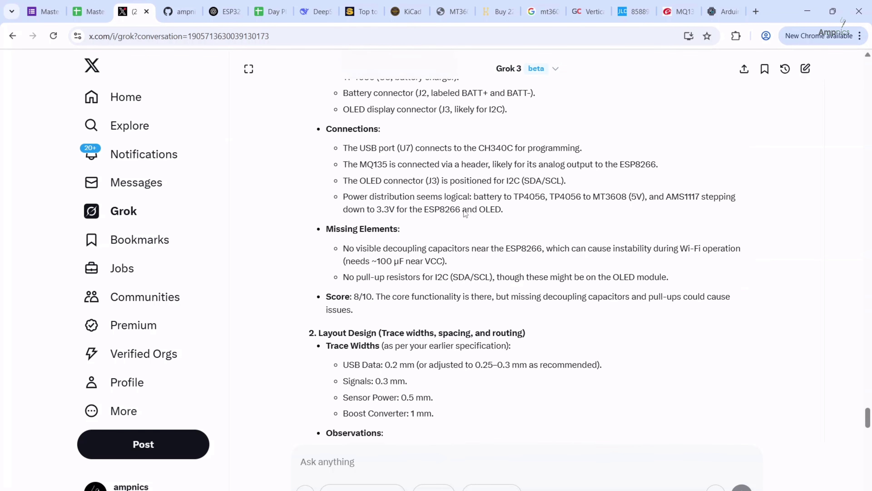
pyautogui.scroll(20, 463, 213)
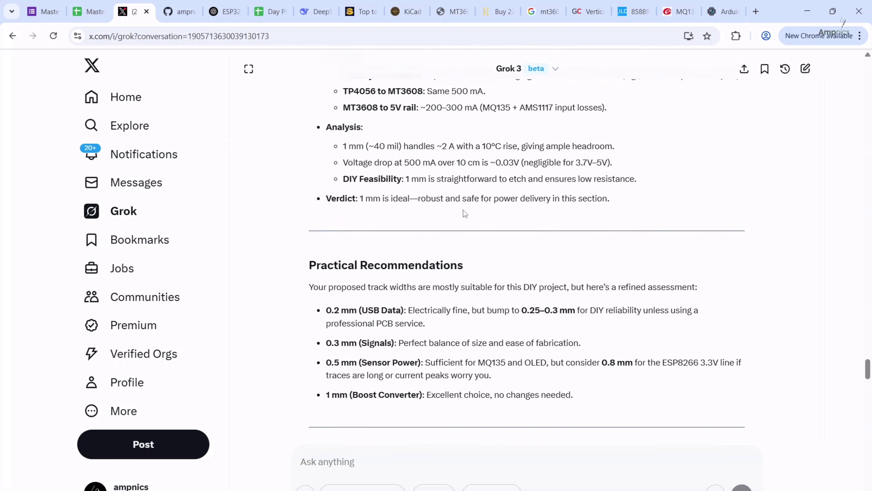
pyautogui.scroll(-8, 463, 212)
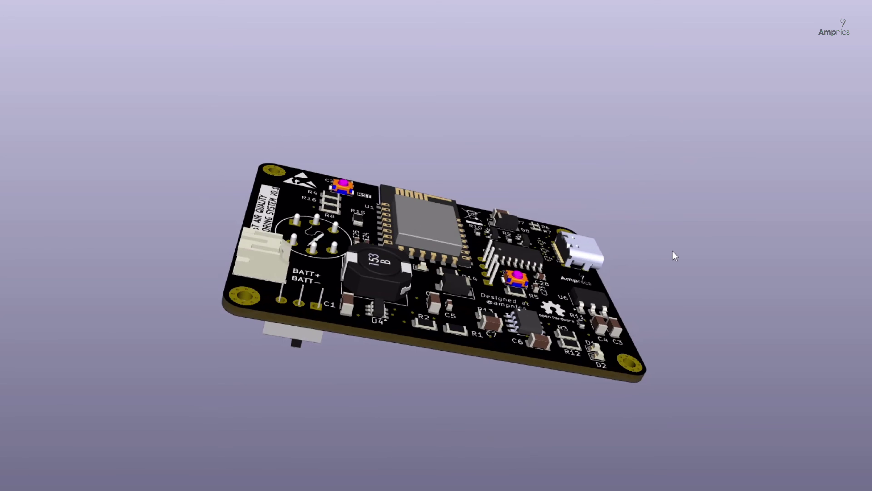
# Switch to the board's 3D view and rotate the model to examine its component side
pyautogui.moveTo(674, 256); pyautogui.dragTo(454, 318)
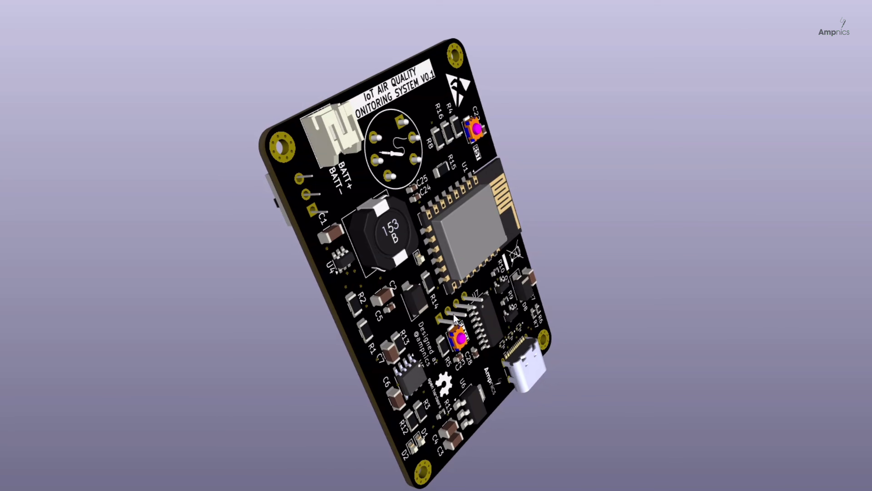